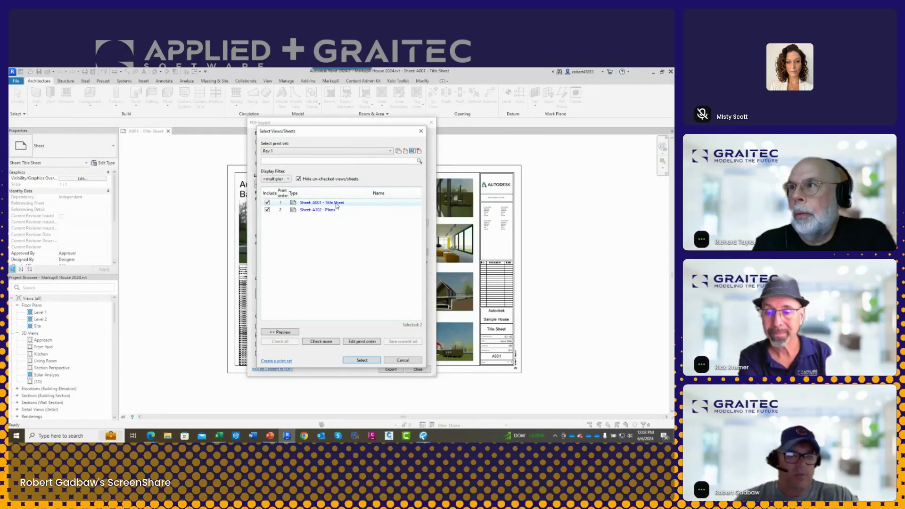
Step: Export the Rev 1 sheet set as a single combined PDF named MarkupX House JUne 2024
{"action": "left_click", "coordinate": [362, 360]}
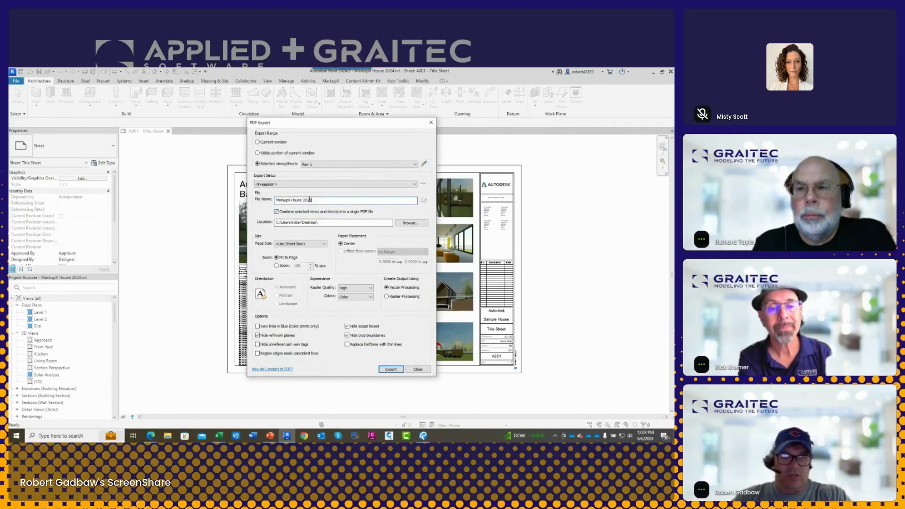
{"action": "type", "text": "June"}
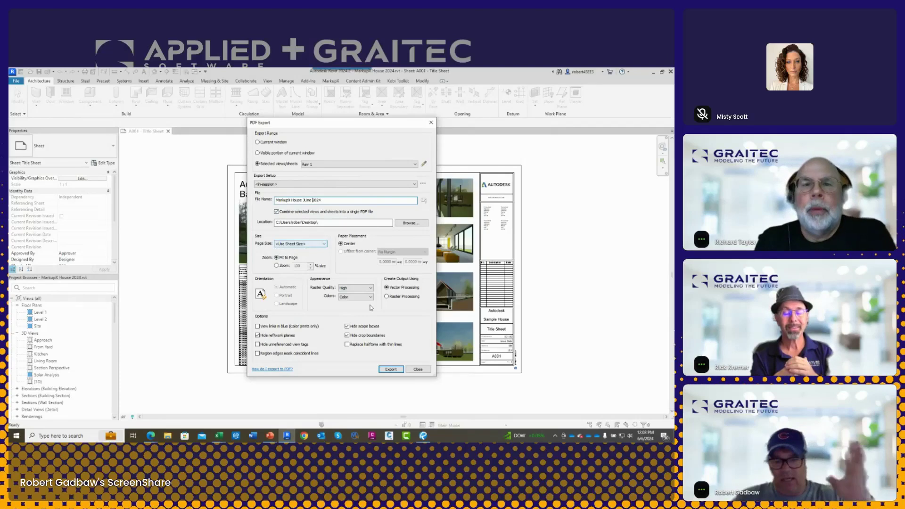
{"action": "left_click", "coordinate": [391, 369]}
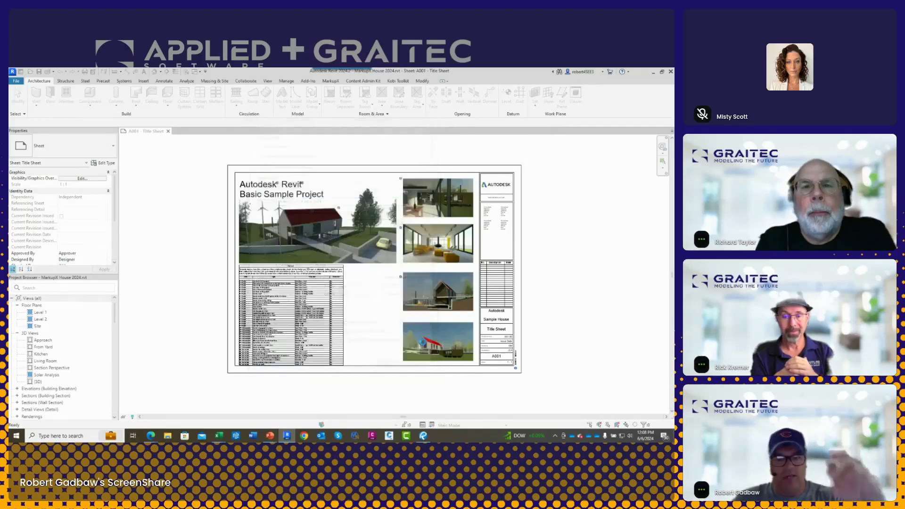
Step: Switch to Bluebeam Revu and open MarkupX House JUne 2024.pdf from the Desktop
{"action": "left_click", "coordinate": [423, 435]}
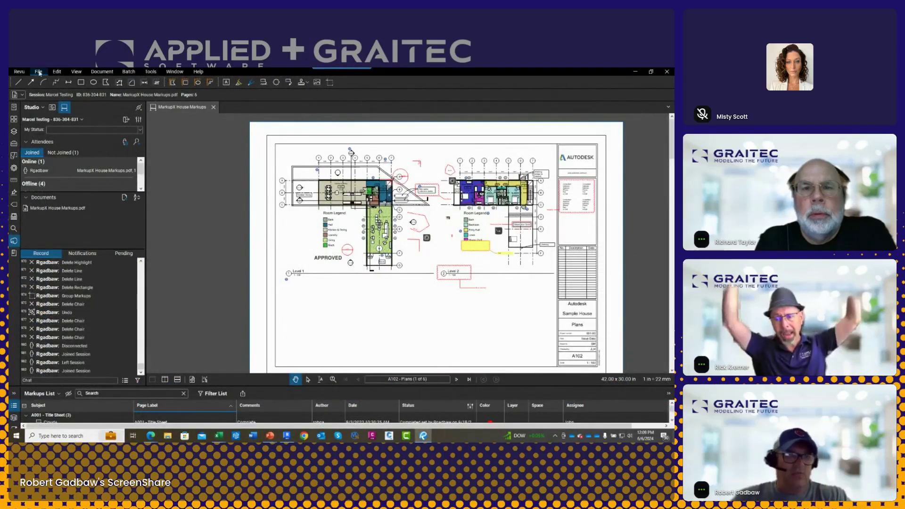
{"action": "left_click", "coordinate": [42, 107]}
{"action": "left_click", "coordinate": [56, 102]}
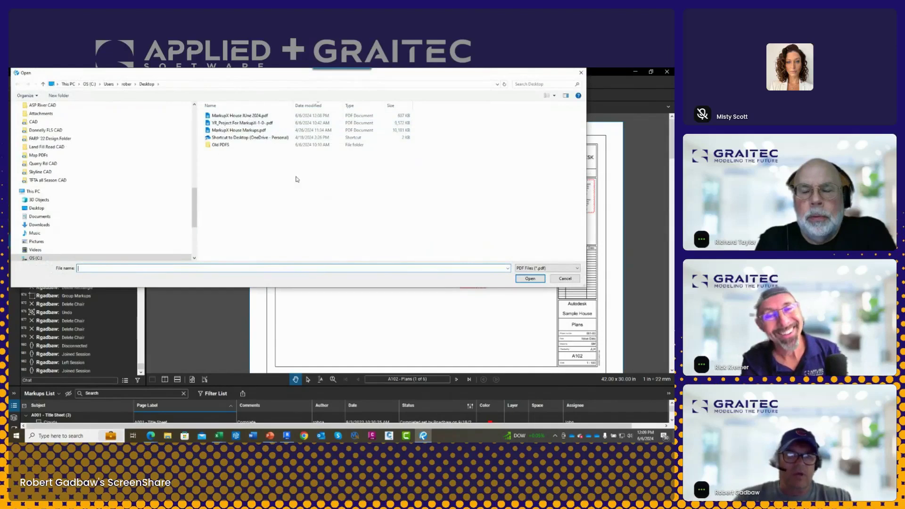
{"action": "left_click", "coordinate": [241, 115]}
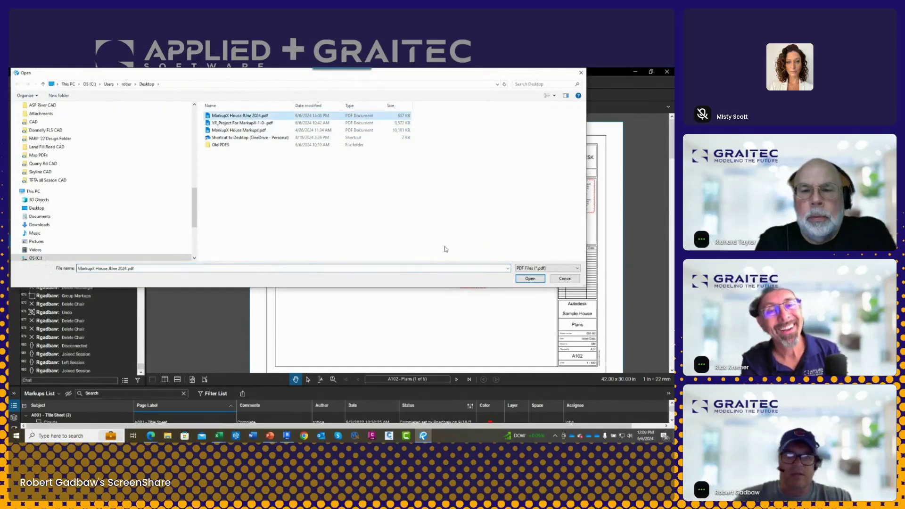
{"action": "left_click", "coordinate": [529, 278]}
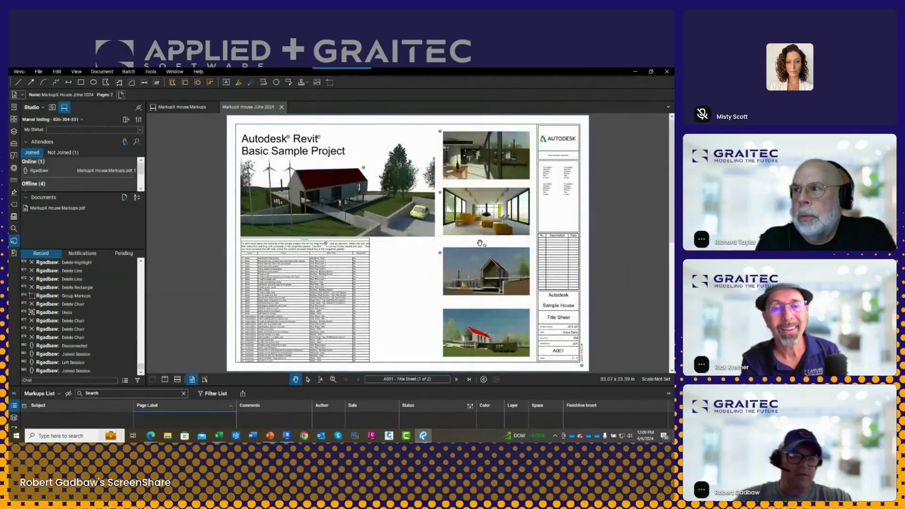
Step: Show the page thumbnails and add a Cloud+ markup around the house on the Title Sheet with the comment "testing"
{"action": "left_click", "coordinate": [14, 119]}
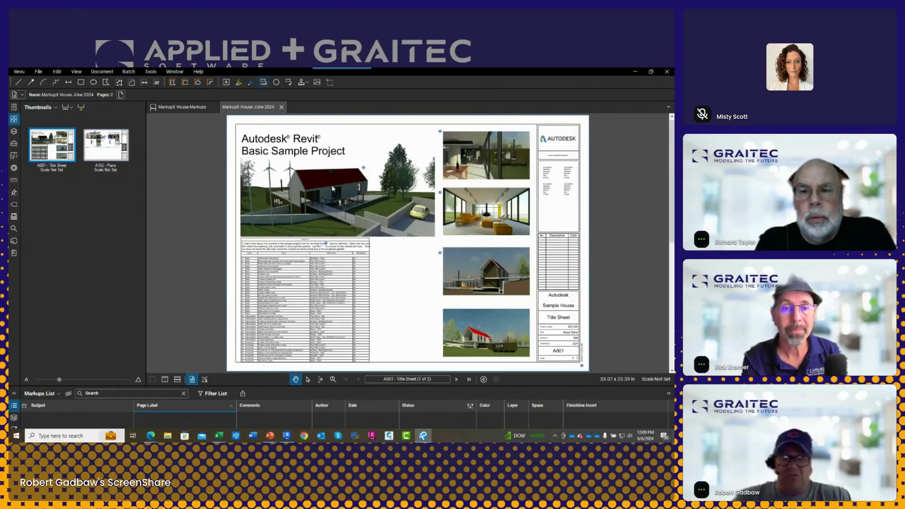
{"action": "key", "text": "r"}
{"action": "left_click_drag", "start_coordinate": [294, 165], "coordinate": [373, 215]}
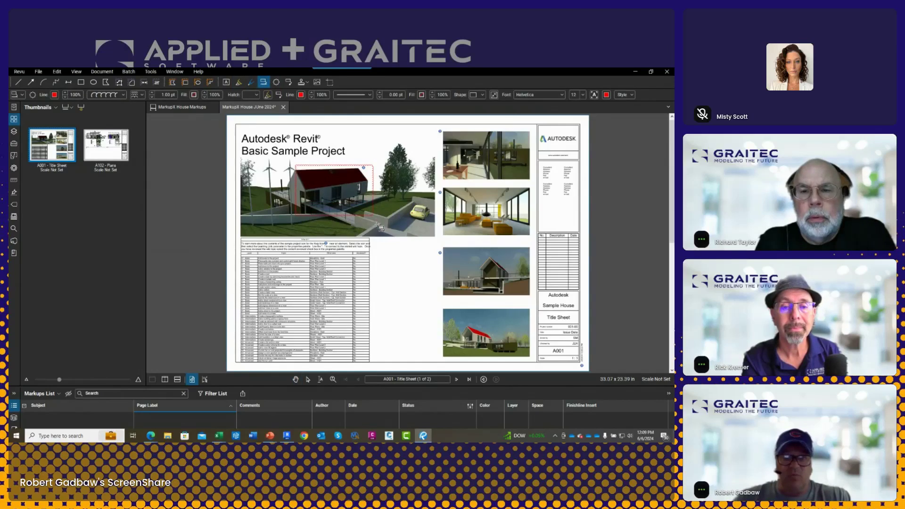
{"action": "left_click", "coordinate": [406, 239]}
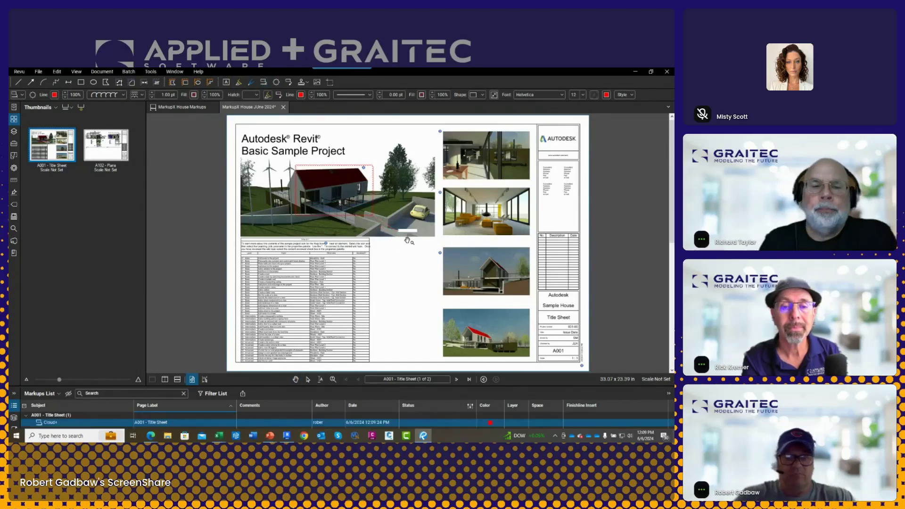
{"action": "left_click", "coordinate": [407, 261]}
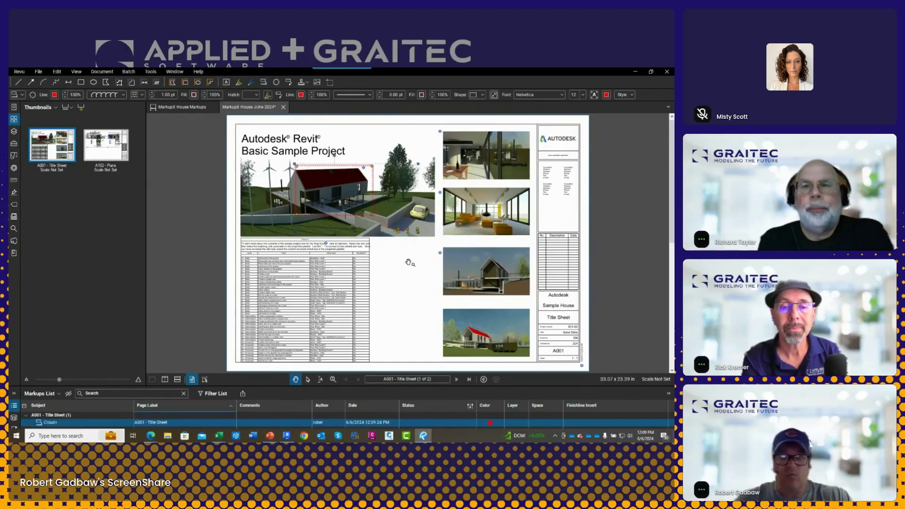
Step: On the A102 - Plans page, draw a red cloud along the outer side of the Level 1 living area
{"action": "left_click", "coordinate": [105, 145]}
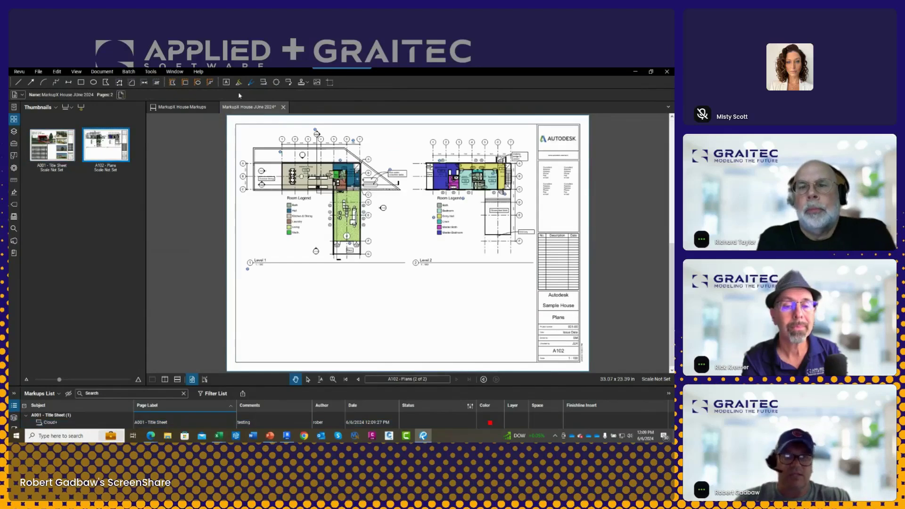
{"action": "left_click", "coordinate": [276, 82]}
{"action": "left_click_drag", "start_coordinate": [363, 191], "coordinate": [373, 224]}
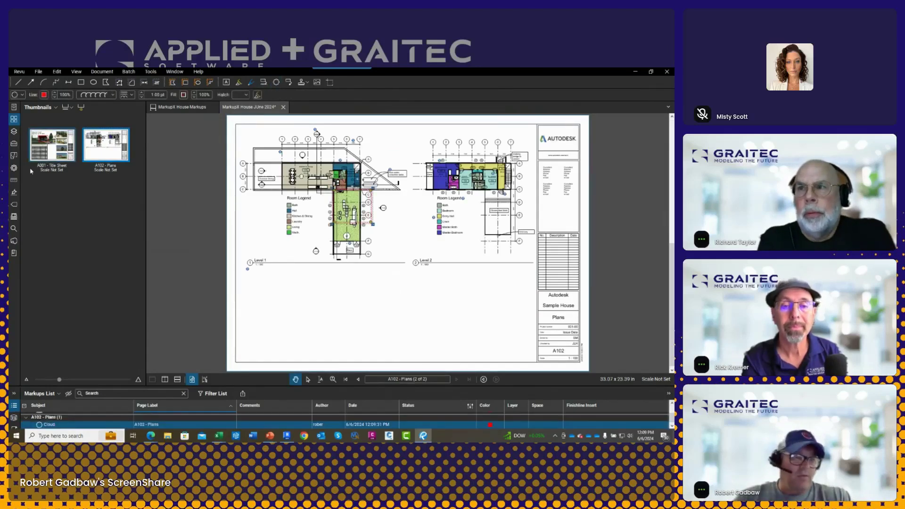
Step: Place the Chair symbol from the Hospital tool set in the Level 1 living area
{"action": "left_click", "coordinate": [13, 143]}
{"action": "scroll", "coordinate": [38, 321], "scroll_direction": "down", "scroll_amount": 1}
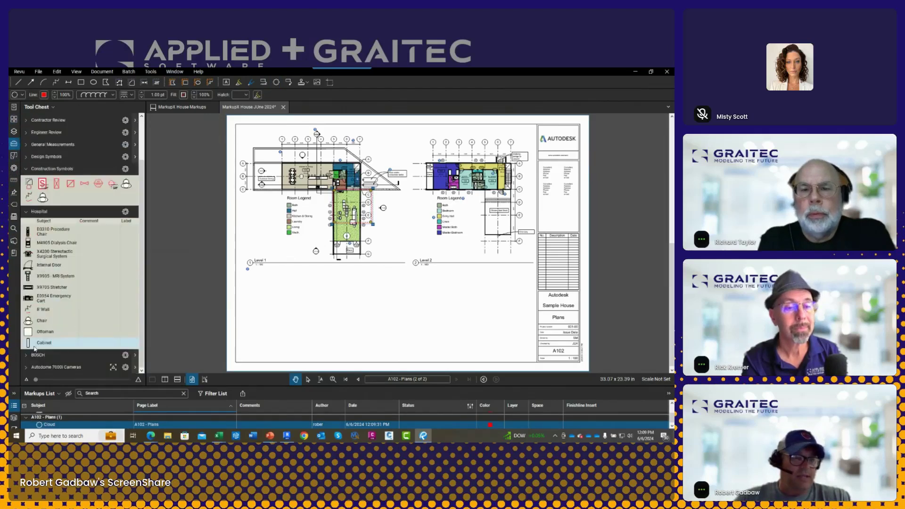
{"action": "left_click", "coordinate": [31, 323]}
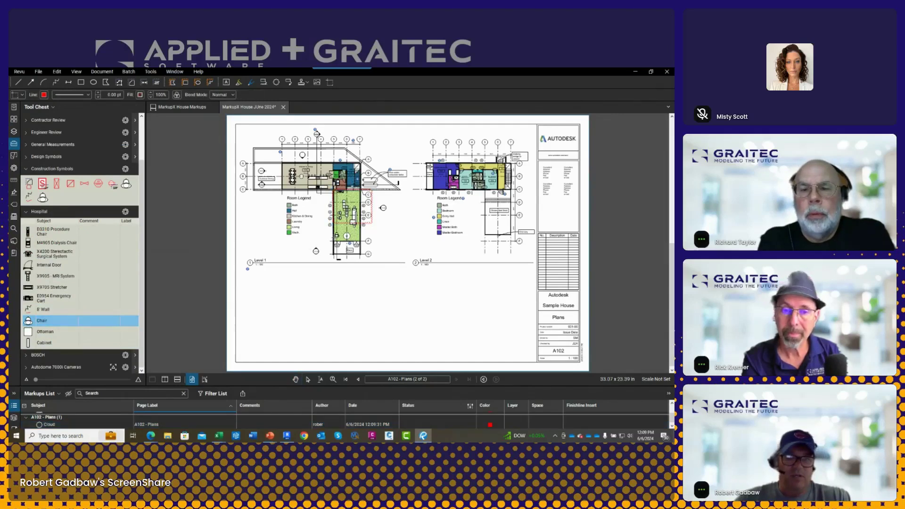
{"action": "scroll", "coordinate": [334, 236], "scroll_direction": "up", "scroll_amount": 2}
{"action": "left_click", "coordinate": [335, 235]}
Step: Open the placed chair's properties and examine its custom Finishline Insert field
{"action": "right_click", "coordinate": [338, 218]}
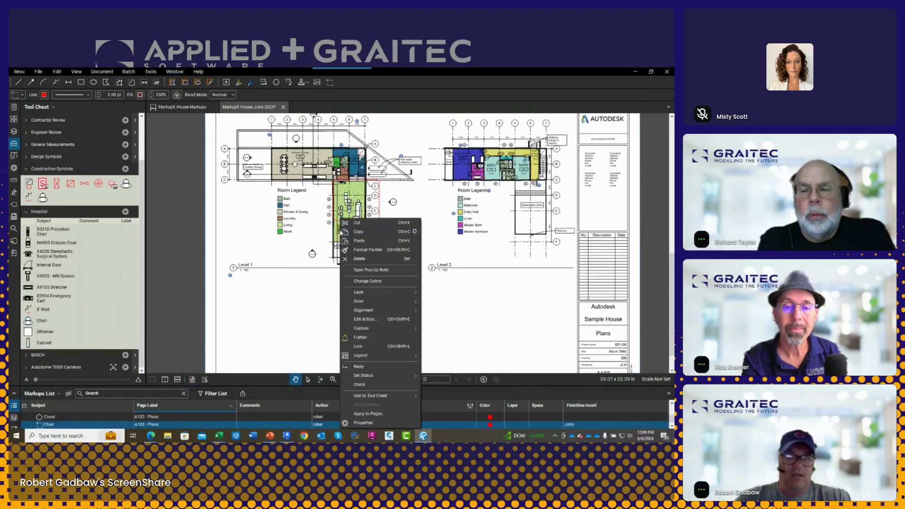
{"action": "left_click", "coordinate": [372, 423]}
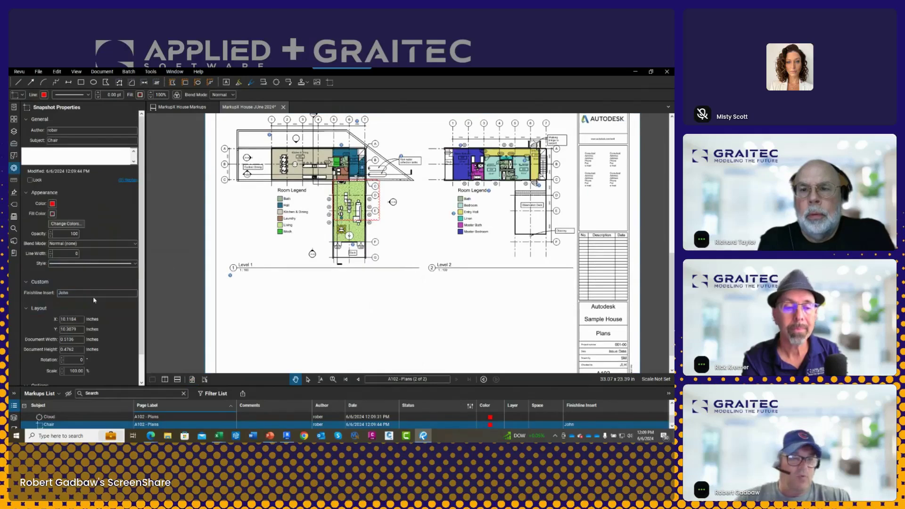
{"action": "left_click", "coordinate": [80, 293]}
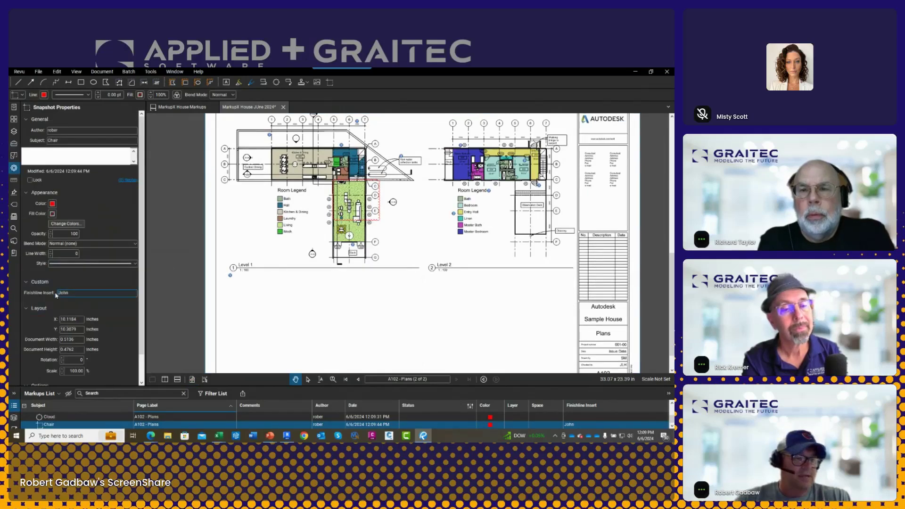
{"action": "left_click", "coordinate": [32, 292]}
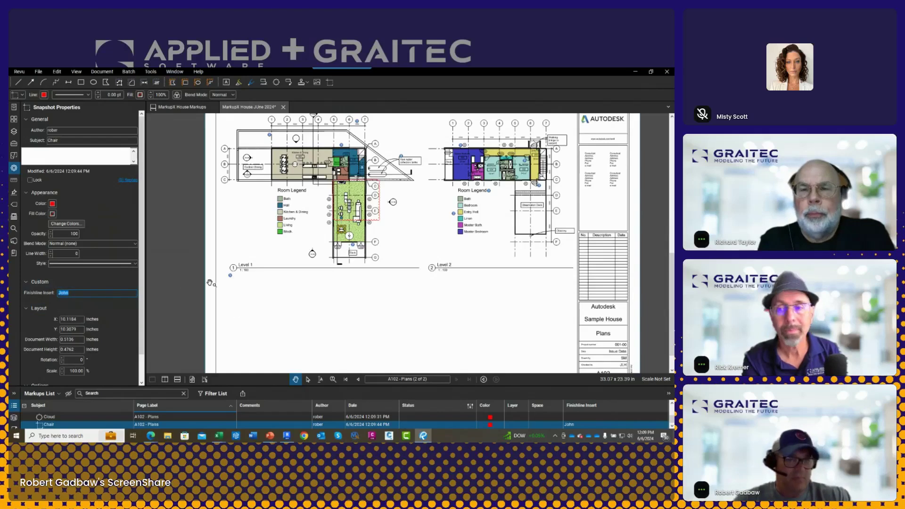
{"action": "left_click", "coordinate": [282, 291]}
{"action": "left_click", "coordinate": [379, 215]}
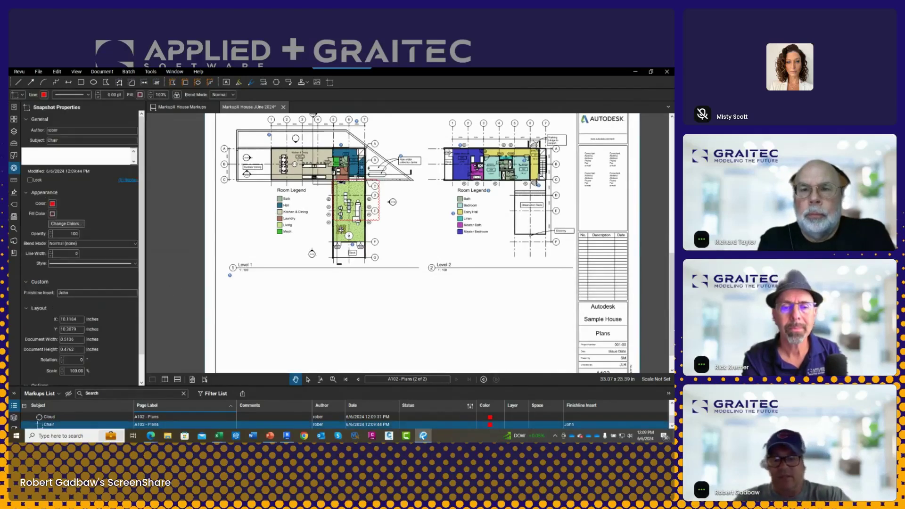
Step: Clear the markup selection and save the marked-up PDF
{"action": "left_click", "coordinate": [396, 235]}
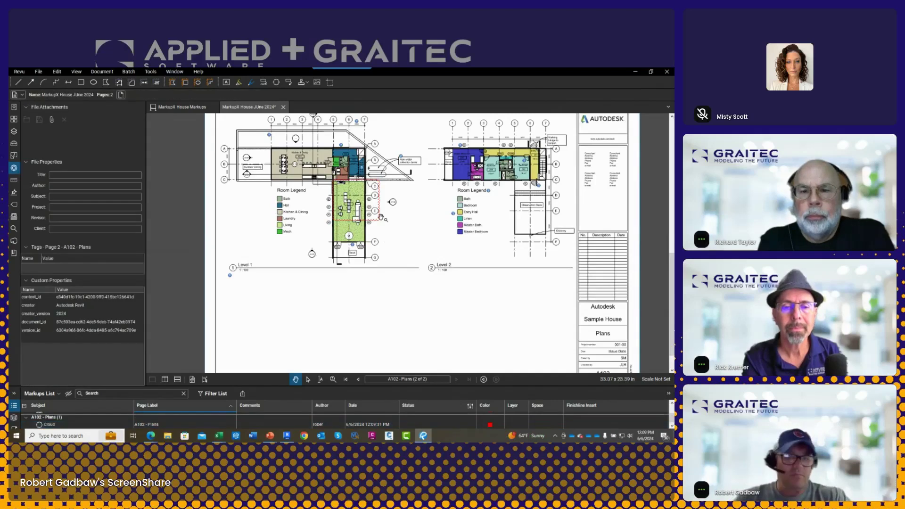
{"action": "left_click", "coordinate": [40, 72]}
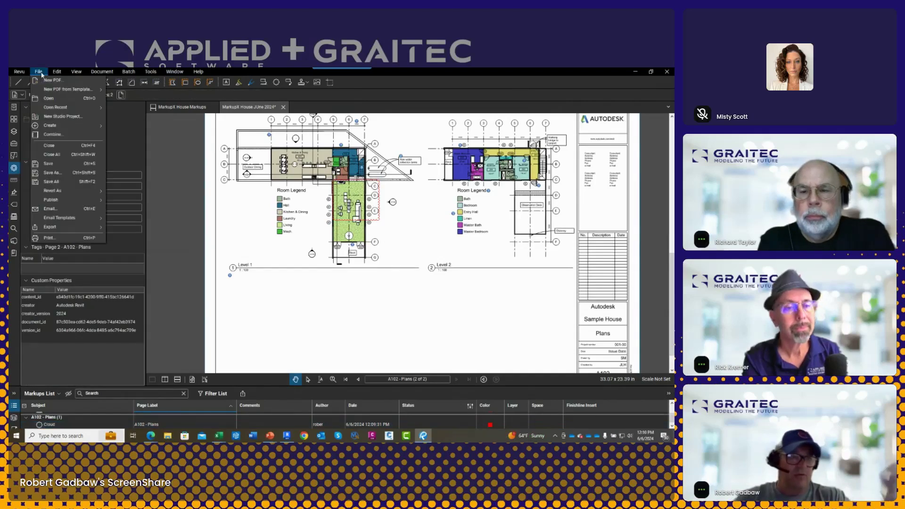
{"action": "left_click", "coordinate": [49, 164]}
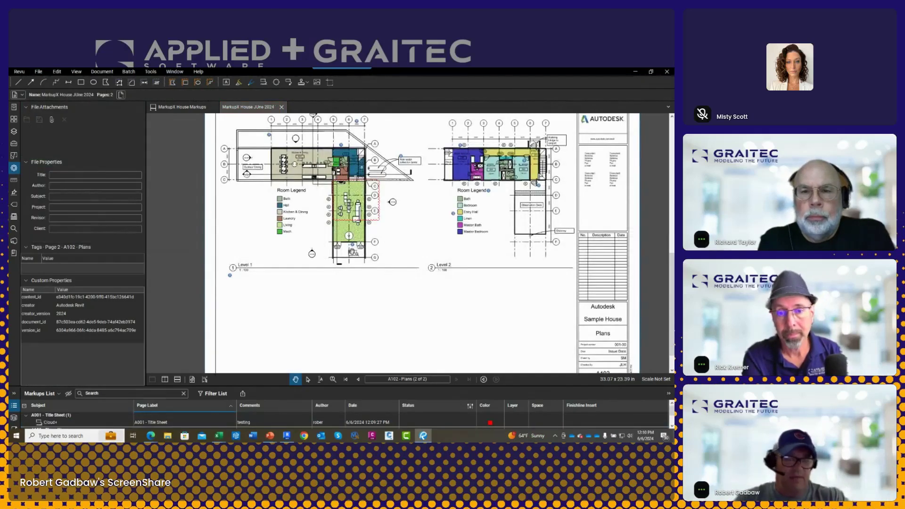
Step: Switch to Revit and open the MarkupX Navigator
{"action": "left_click", "coordinate": [286, 435]}
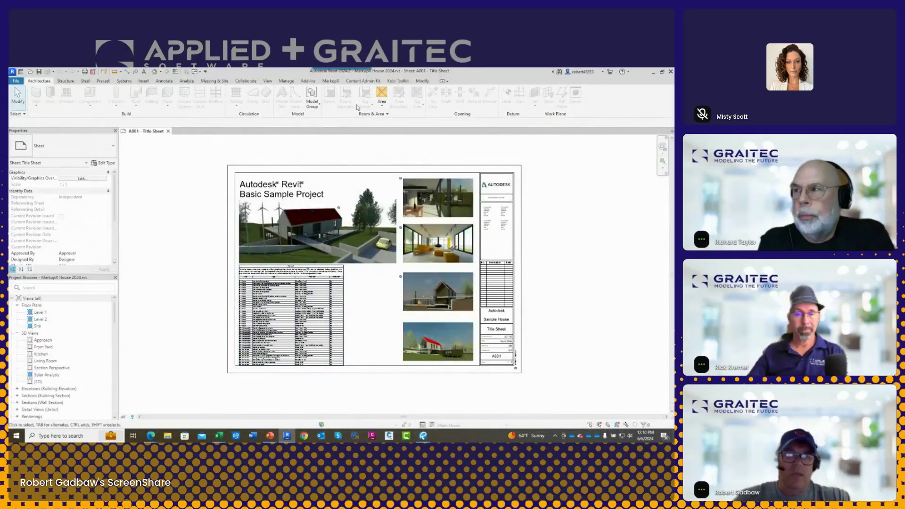
{"action": "left_click", "coordinate": [331, 81]}
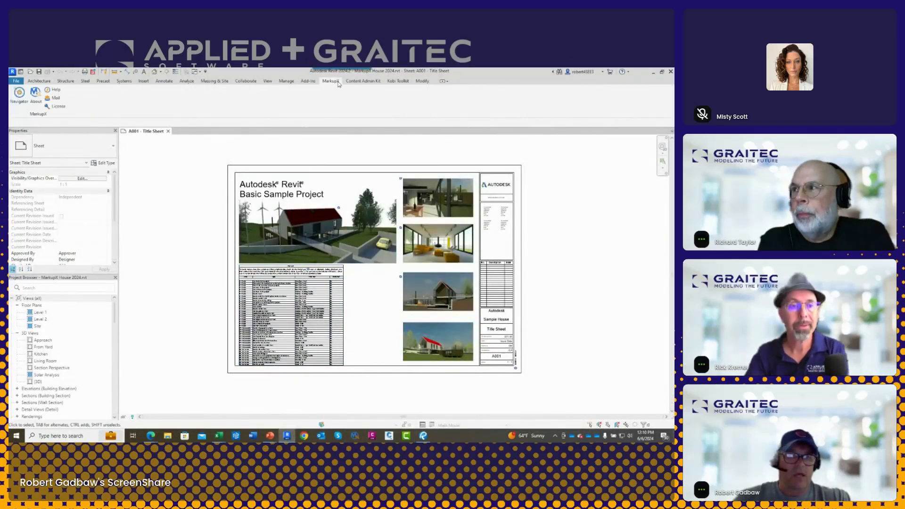
{"action": "left_click", "coordinate": [19, 94]}
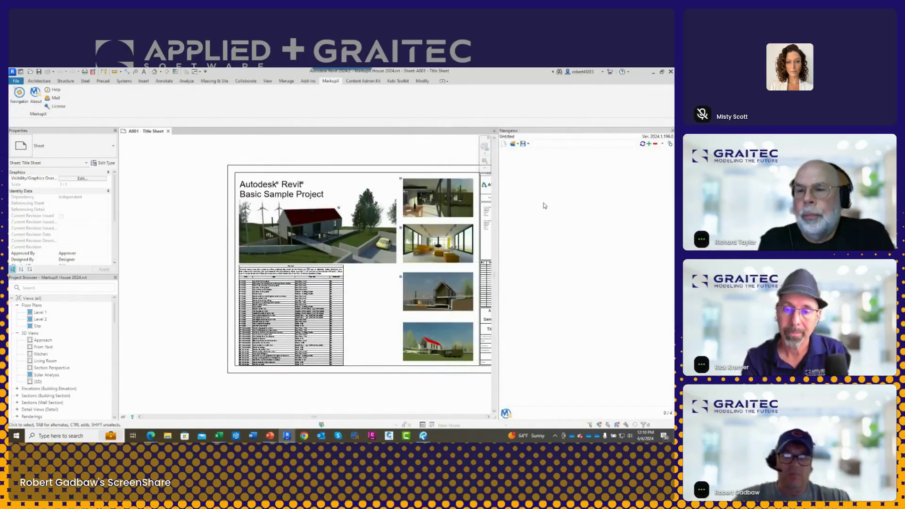
Step: Load MarkupX House Markups.pdf from the Desktop as the issues file in the Navigator
{"action": "left_click", "coordinate": [649, 144]}
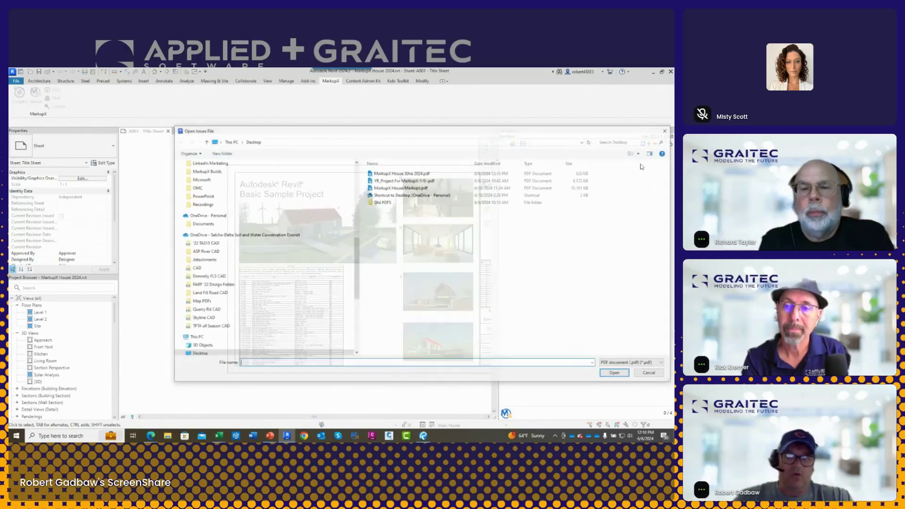
{"action": "left_click", "coordinate": [414, 188]}
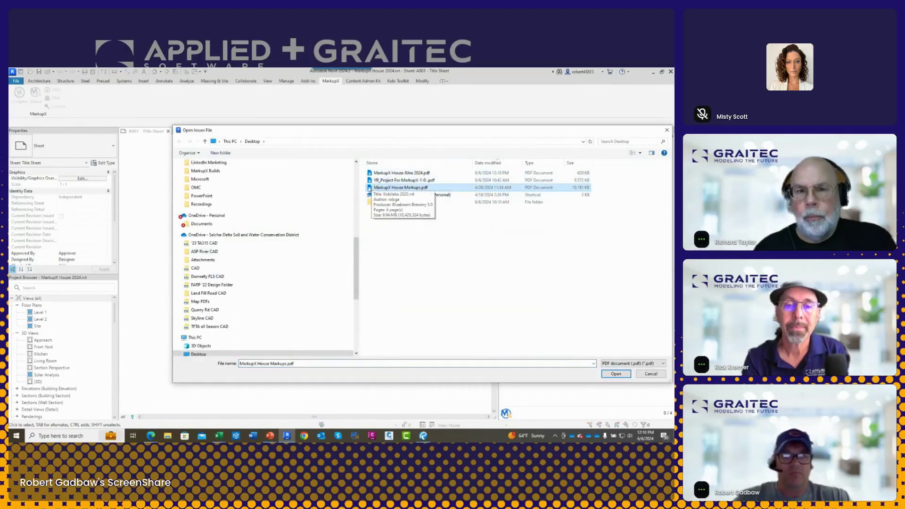
{"action": "left_click", "coordinate": [616, 373]}
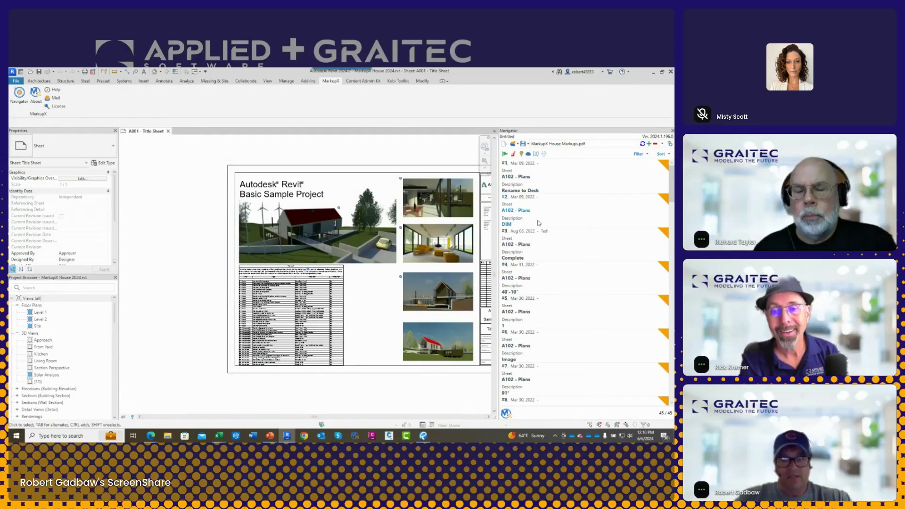
Step: Look through the imported issues, viewing #1 to #4 on the A102 - Plans sheet and returning to "Rename to Deck"
{"action": "scroll", "coordinate": [537, 207], "scroll_direction": "down", "scroll_amount": 5}
{"action": "scroll", "coordinate": [537, 248], "scroll_direction": "up", "scroll_amount": 5}
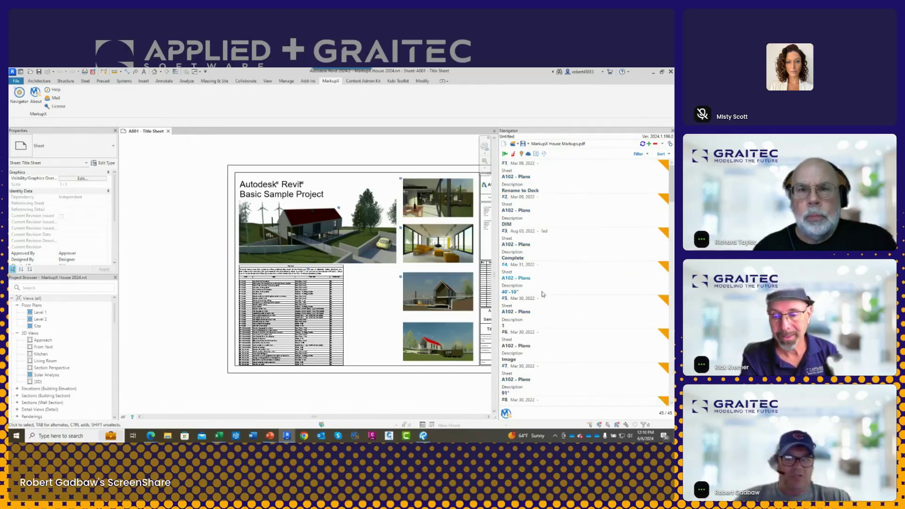
{"action": "left_click", "coordinate": [552, 182]}
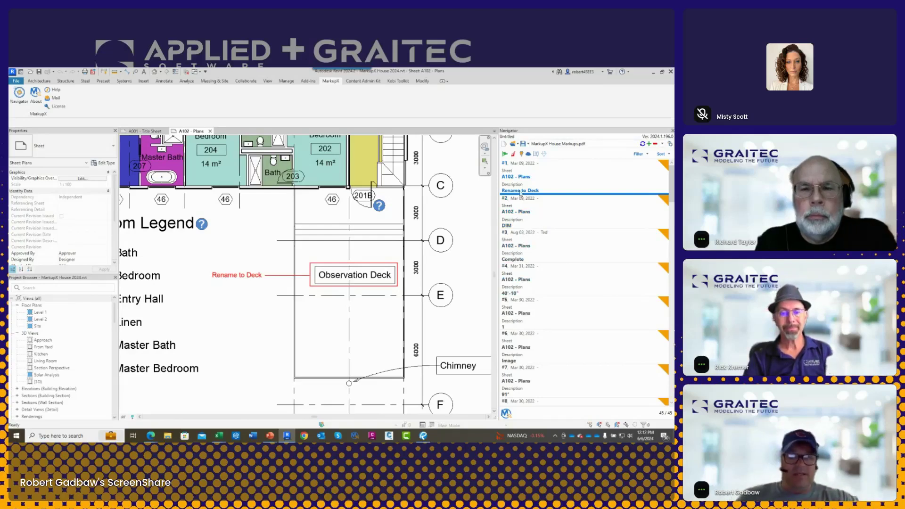
{"action": "left_click", "coordinate": [548, 220]}
{"action": "left_click", "coordinate": [546, 254]}
{"action": "left_click", "coordinate": [528, 281]}
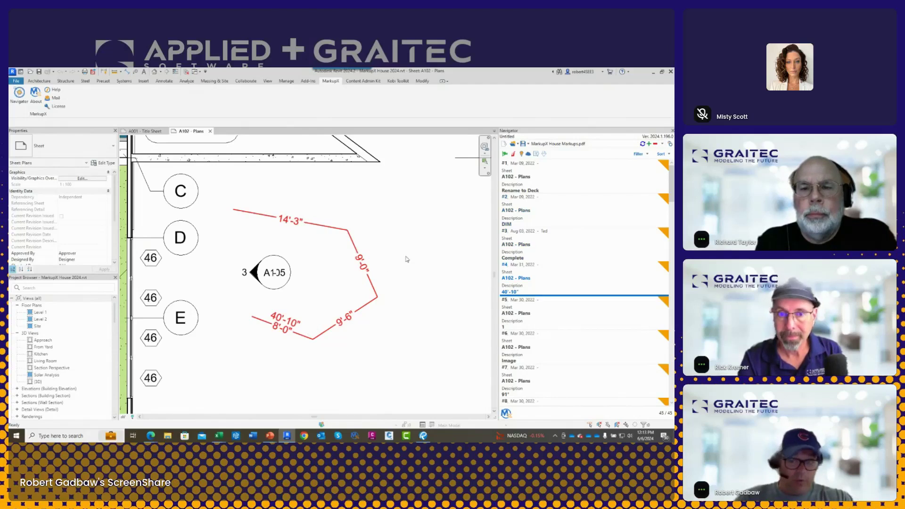
{"action": "left_click", "coordinate": [560, 182]}
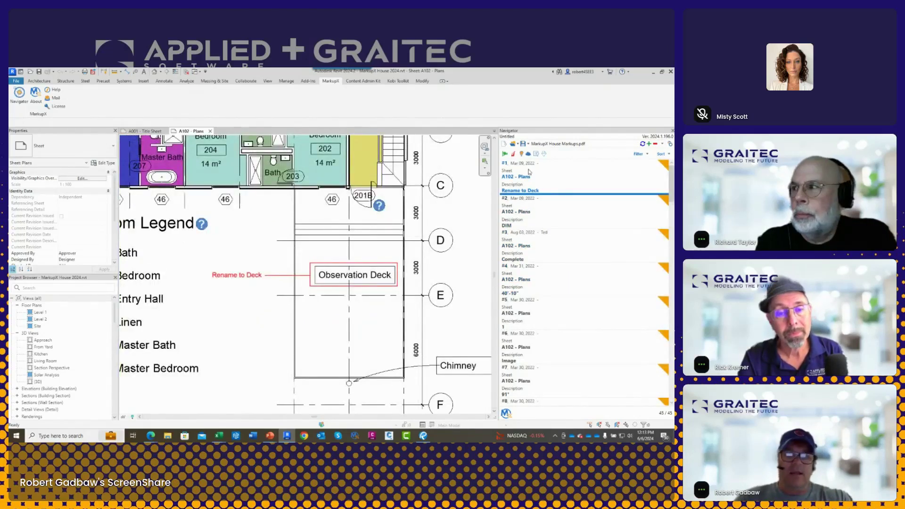
Step: Filter the issue list to the A102 - Plans sheet and show all of its markups together
{"action": "left_click", "coordinate": [544, 155]}
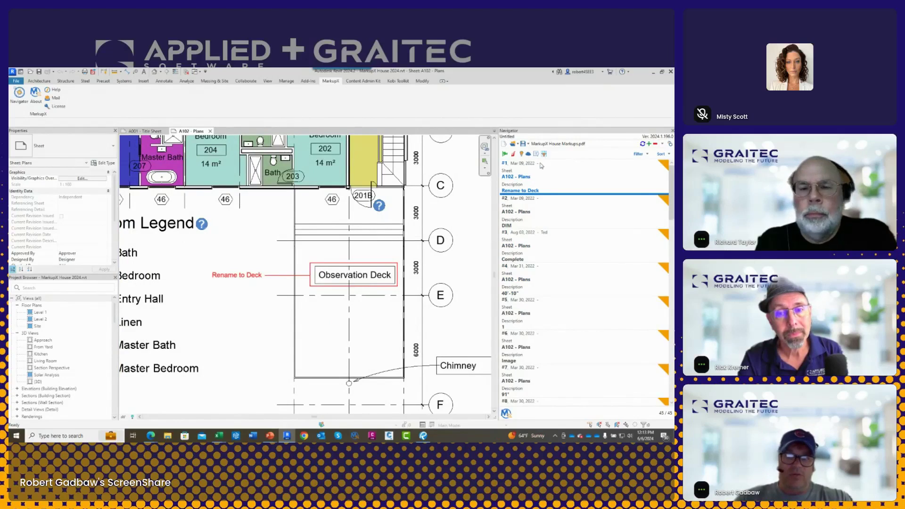
{"action": "left_click", "coordinate": [538, 156]}
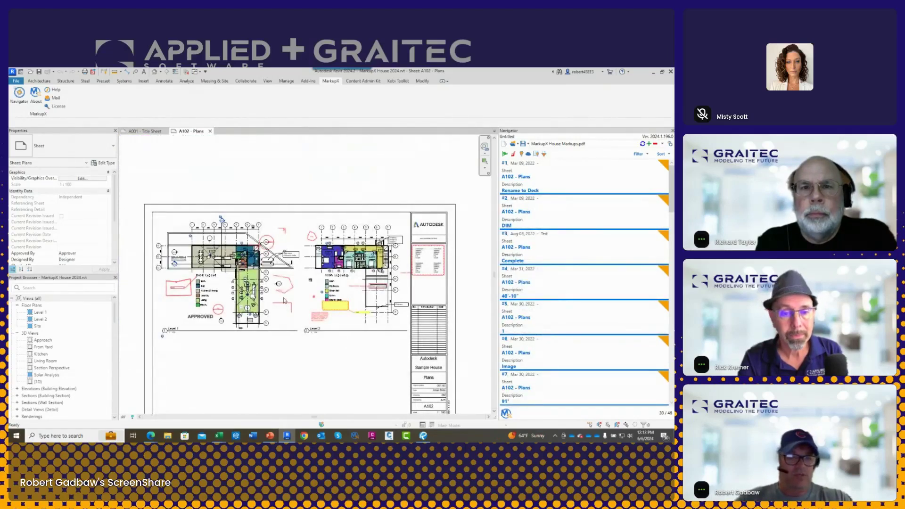
Step: Look through the A102 - Plans issues in the Navigator, and turn off the combined display of all their markups
{"action": "scroll", "coordinate": [575, 320], "scroll_direction": "down", "scroll_amount": 5}
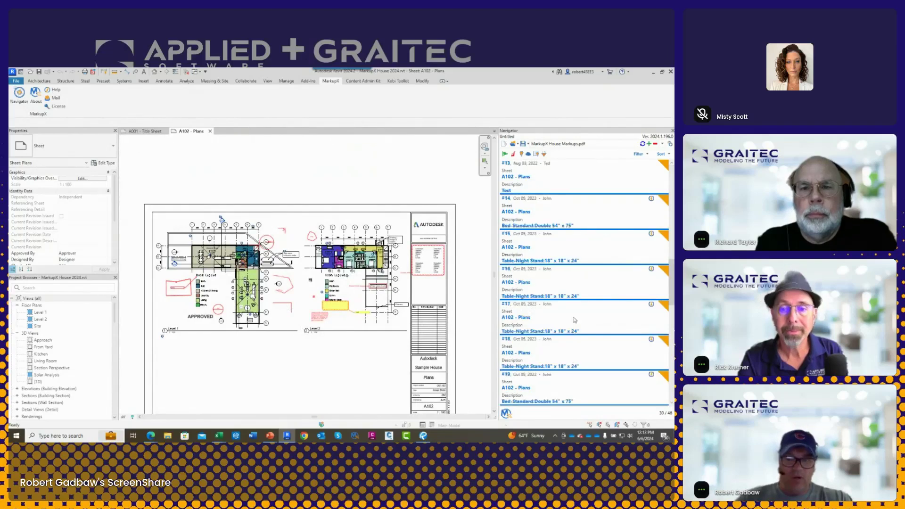
{"action": "scroll", "coordinate": [573, 358], "scroll_direction": "up", "scroll_amount": 5}
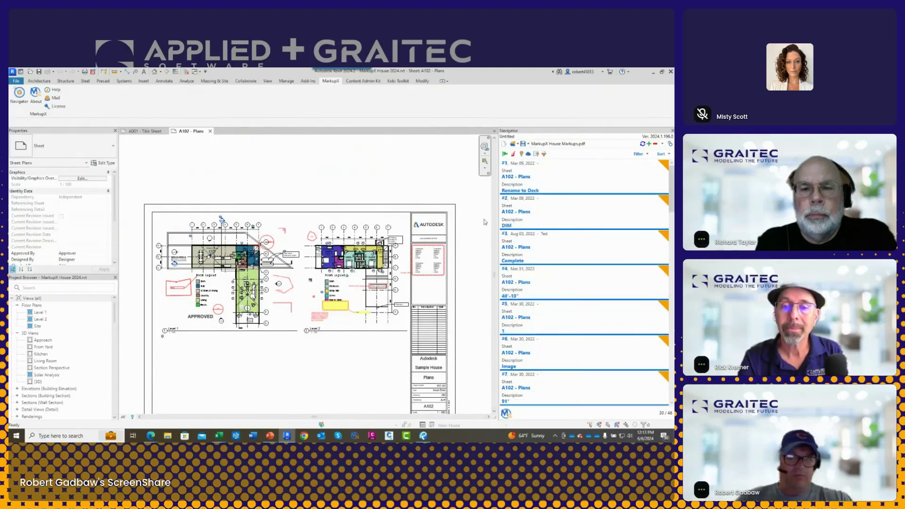
{"action": "left_click", "coordinate": [542, 155]}
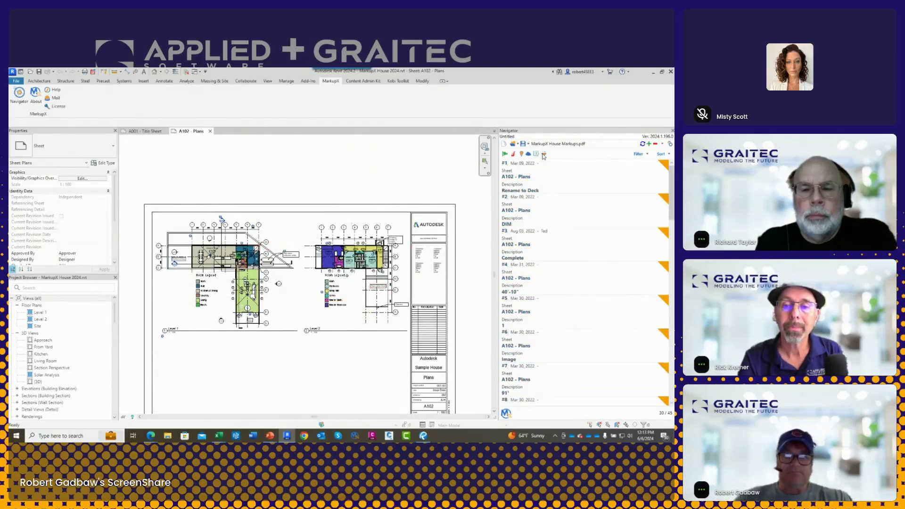
Step: Open issue #1 "Rename to Deck" and toggle its markup off and back on over the sheet
{"action": "left_click", "coordinate": [547, 184]}
{"action": "double_click", "coordinate": [566, 186]}
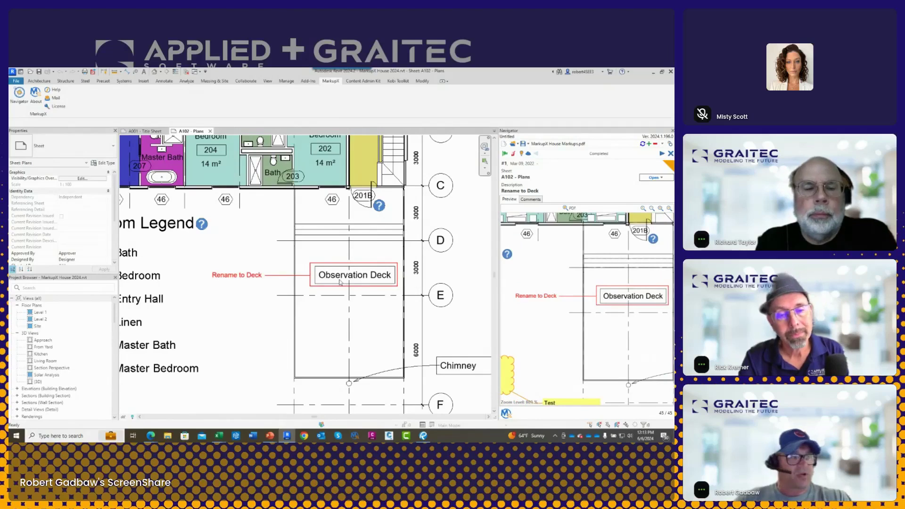
{"action": "left_click", "coordinate": [523, 154]}
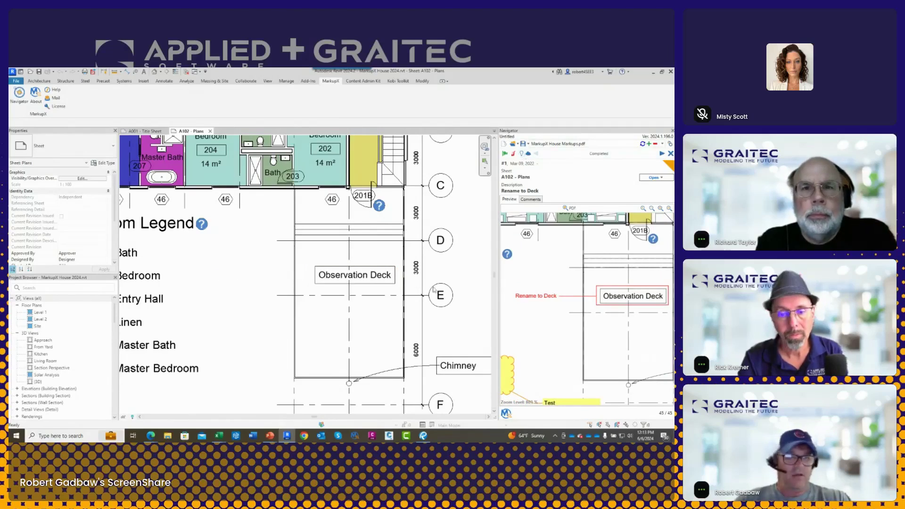
{"action": "left_click", "coordinate": [522, 154]}
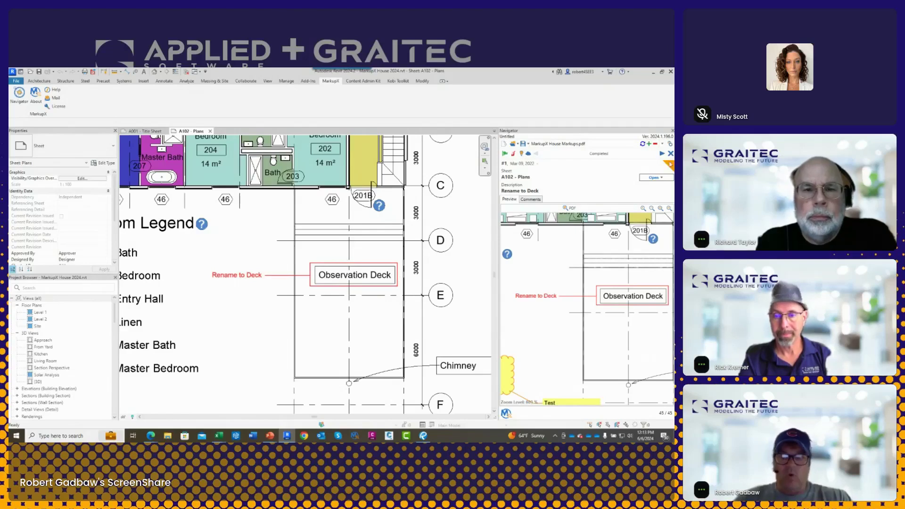
Step: Return to the issue list and check the status filter options, leaving them unchanged
{"action": "left_click", "coordinate": [664, 164]}
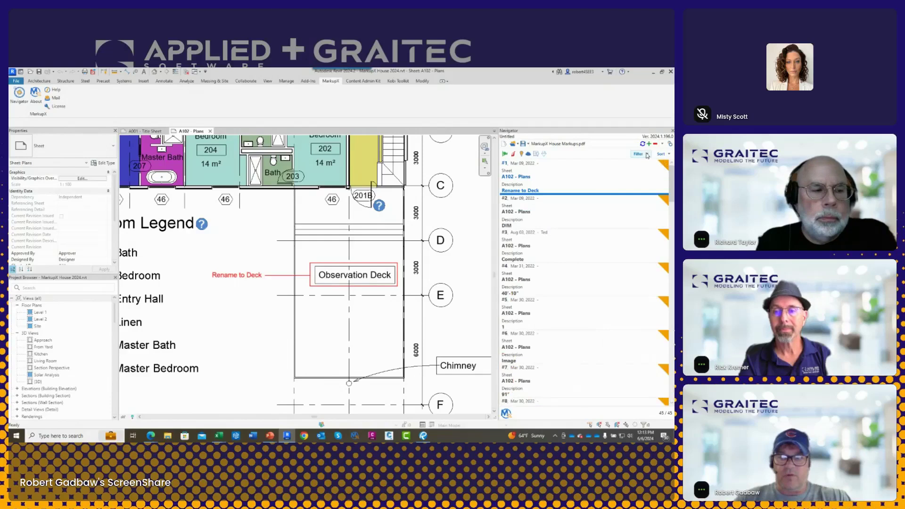
{"action": "left_click", "coordinate": [647, 156]}
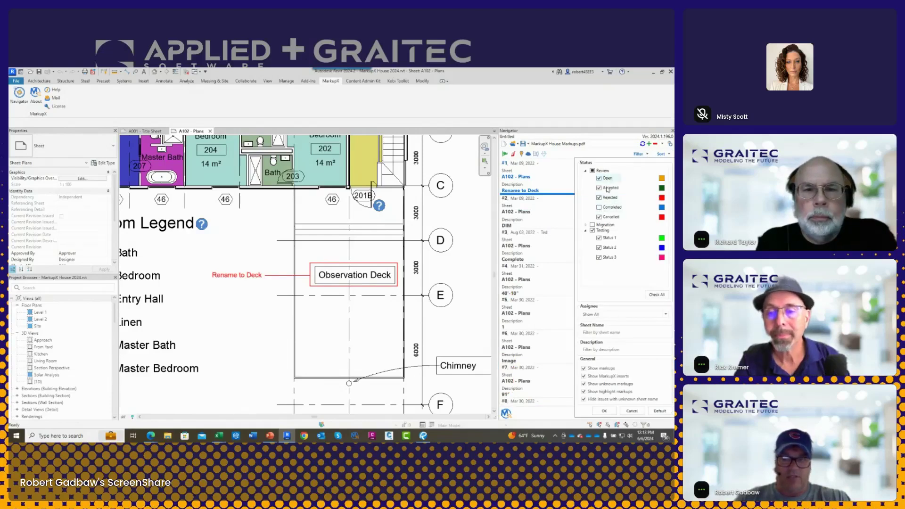
{"action": "left_click", "coordinate": [631, 411]}
Step: Mark issues #1 "Rename to Deck" and #2 "DIM" as Completed, and return to the issue list
{"action": "double_click", "coordinate": [585, 185]}
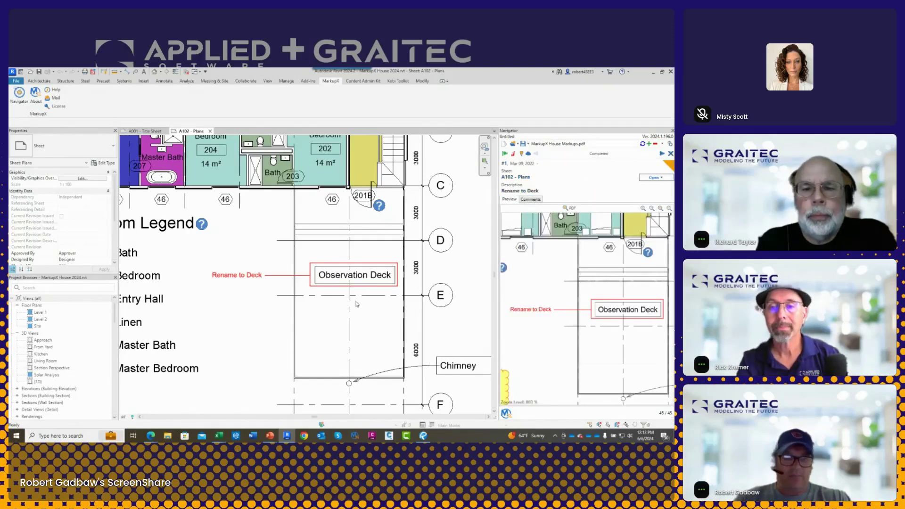
{"action": "left_click", "coordinate": [591, 156]}
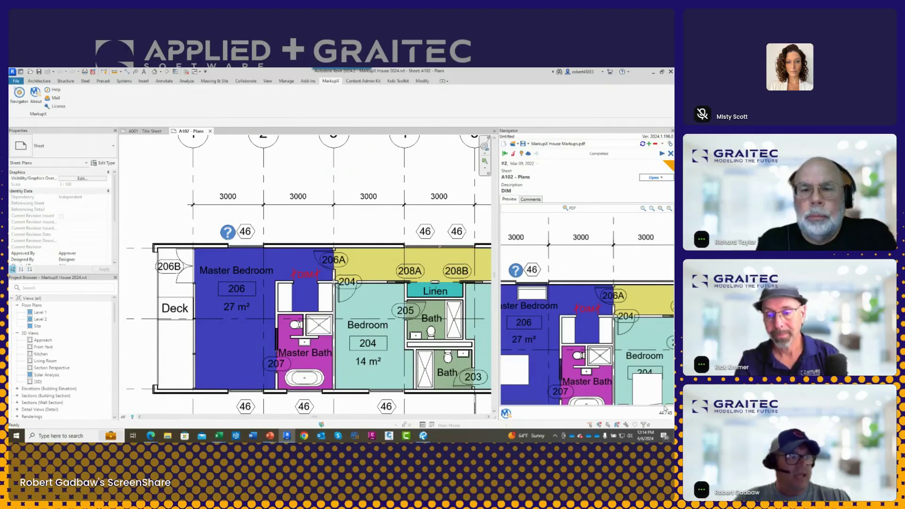
{"action": "key", "text": "Left"}
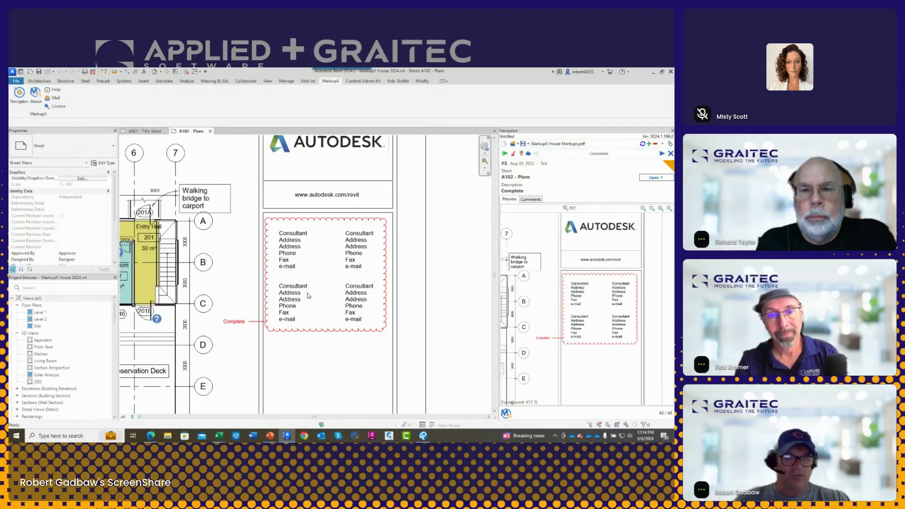
{"action": "left_click", "coordinate": [670, 155]}
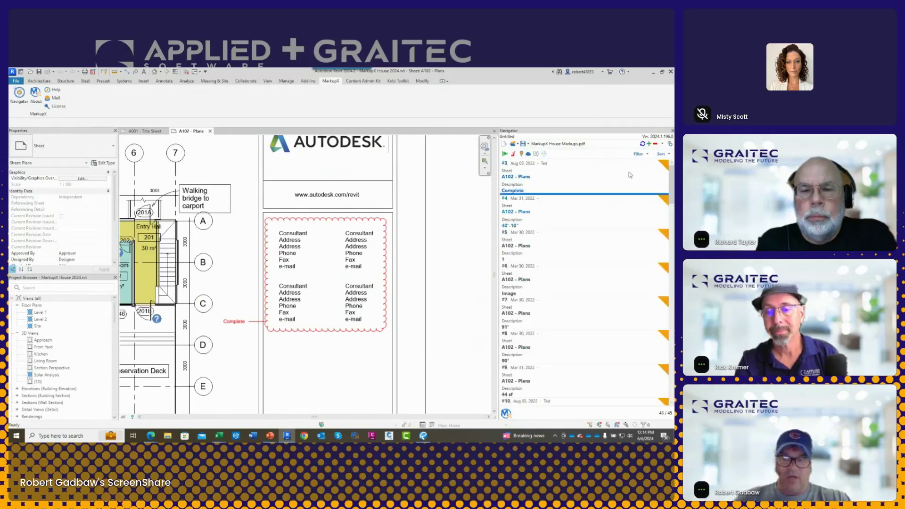
Step: Include the Completed status in the issue filter and look through the full list down to the furniture inserts
{"action": "left_click", "coordinate": [639, 154]}
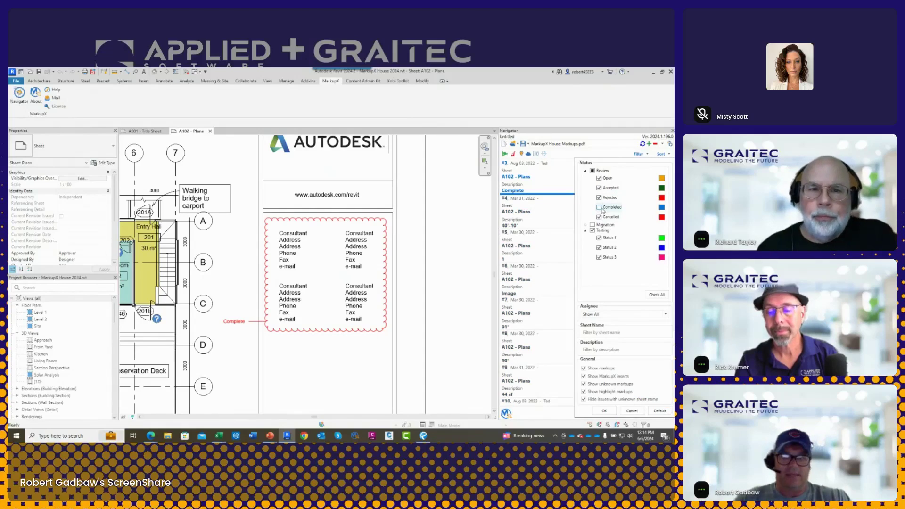
{"action": "left_click", "coordinate": [605, 411]}
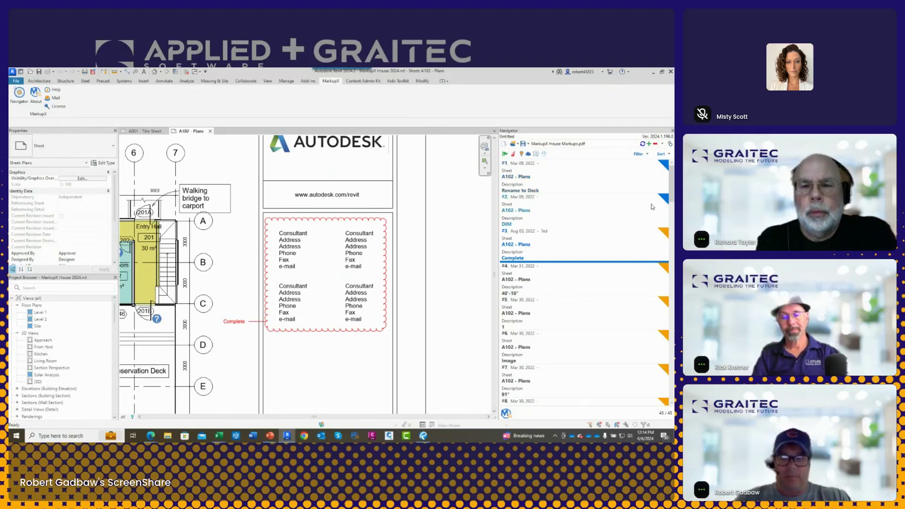
{"action": "scroll", "coordinate": [617, 247], "scroll_direction": "down", "scroll_amount": 3}
{"action": "scroll", "coordinate": [617, 248], "scroll_direction": "down", "scroll_amount": 5}
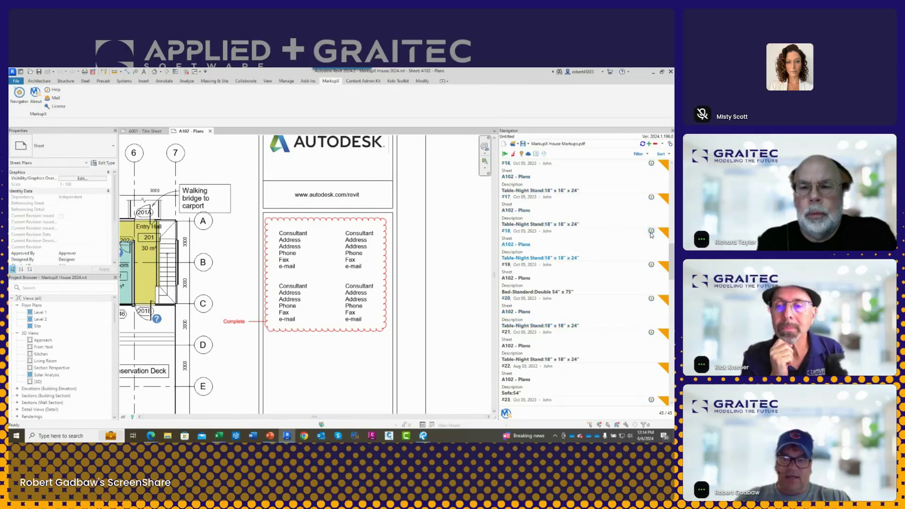
Step: Turn off Show markups in the issue filter so that the MarkupX inserts are listed without the ordinary markups
{"action": "left_click", "coordinate": [639, 154]}
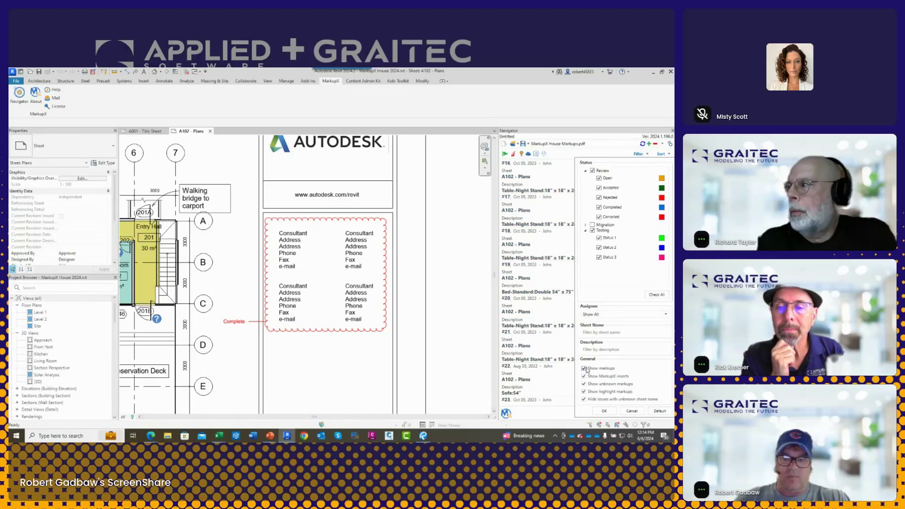
{"action": "left_click", "coordinate": [604, 410]}
{"action": "scroll", "coordinate": [602, 300], "scroll_direction": "up", "scroll_amount": 3}
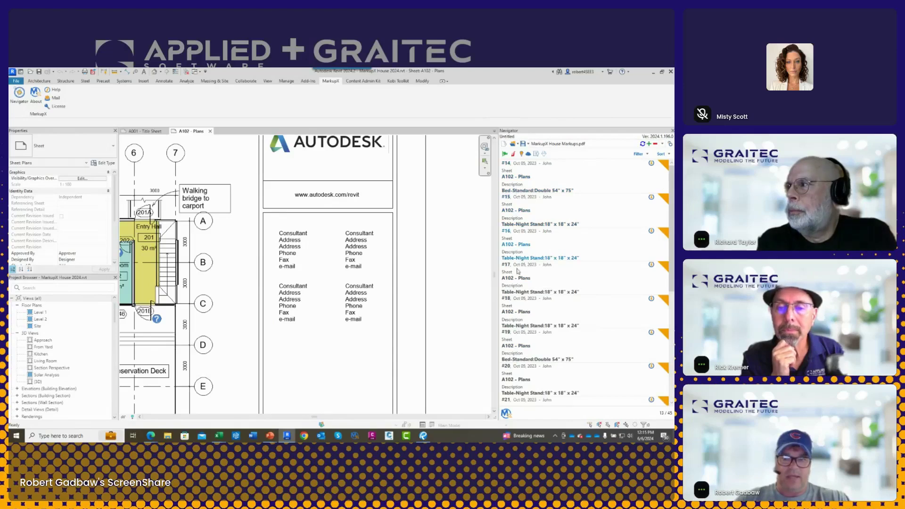
Step: Insert the chairs from issues #24 and #25 into the Living room at their marked locations
{"action": "scroll", "coordinate": [547, 287], "scroll_direction": "down", "scroll_amount": 3}
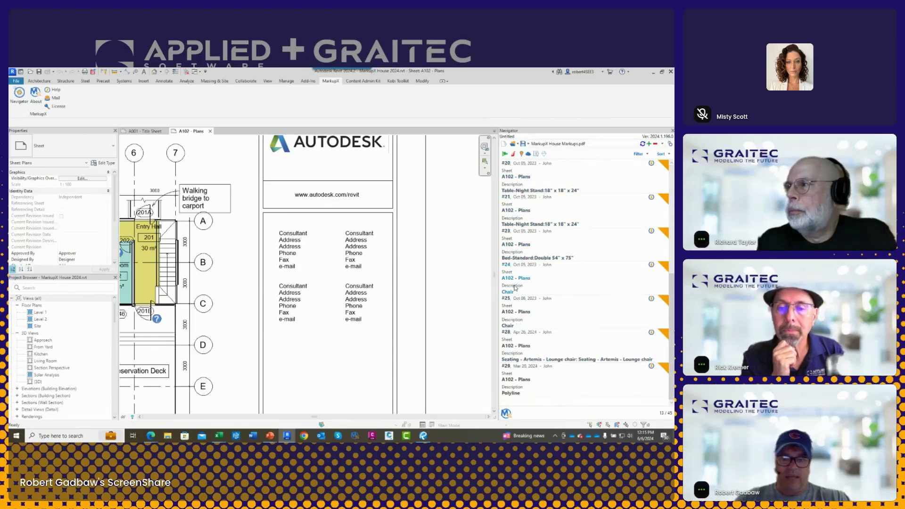
{"action": "left_click", "coordinate": [584, 307]}
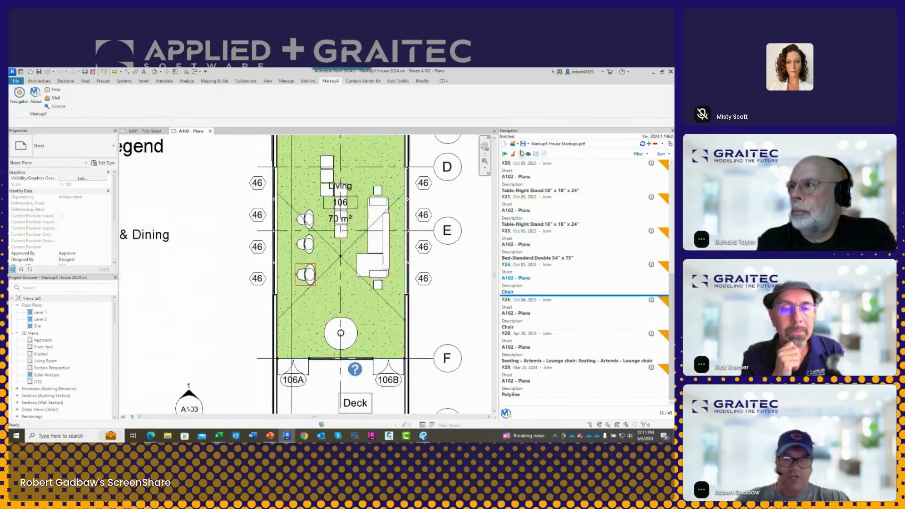
{"action": "left_click", "coordinate": [650, 266]}
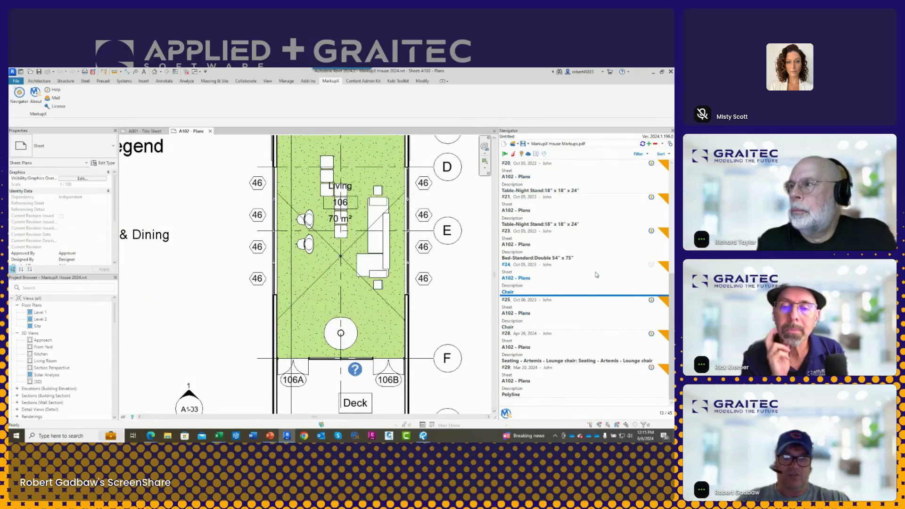
{"action": "left_click", "coordinate": [527, 312]}
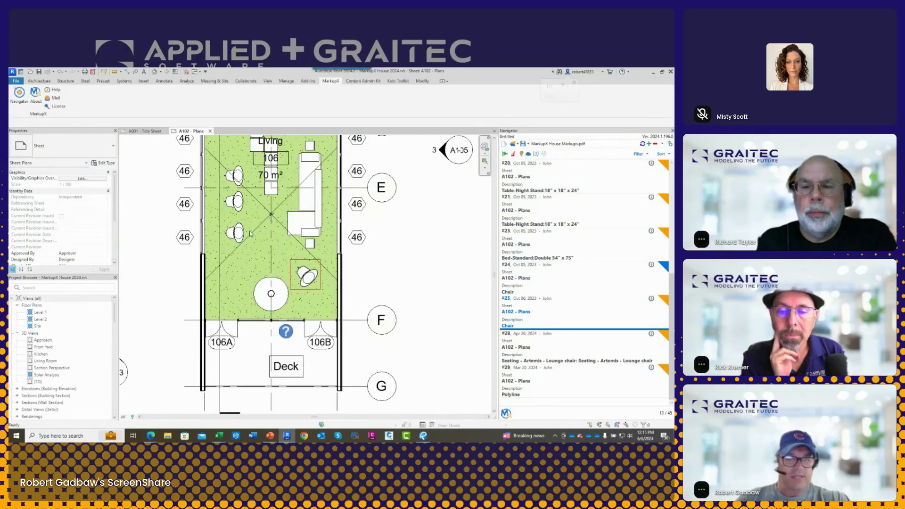
{"action": "left_click", "coordinate": [651, 299]}
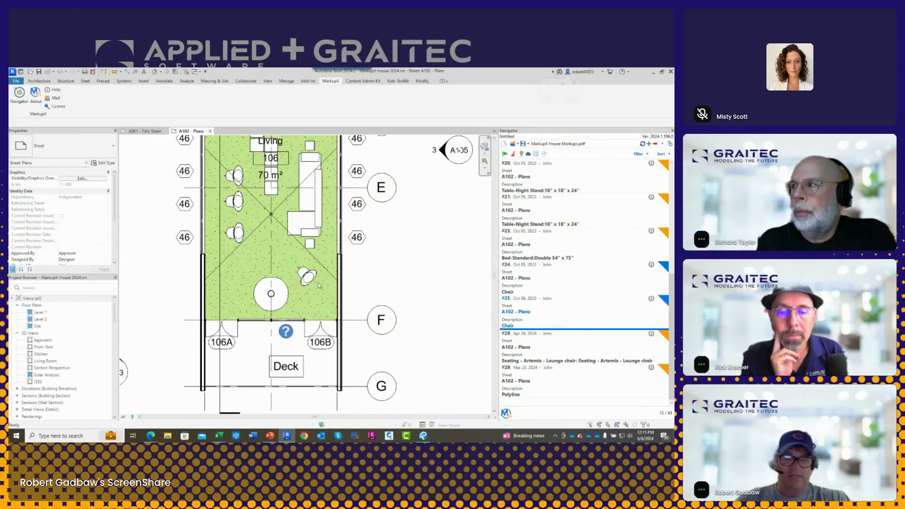
Step: Insert the L-shaped wall from the #29 Polyline markup near grid F, and go back up the issue list
{"action": "left_click", "coordinate": [528, 389]}
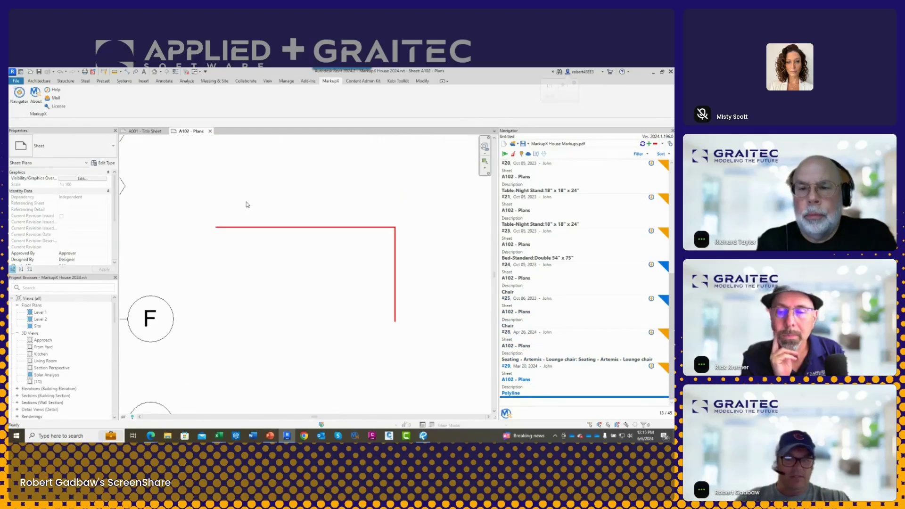
{"action": "left_click", "coordinate": [651, 366]}
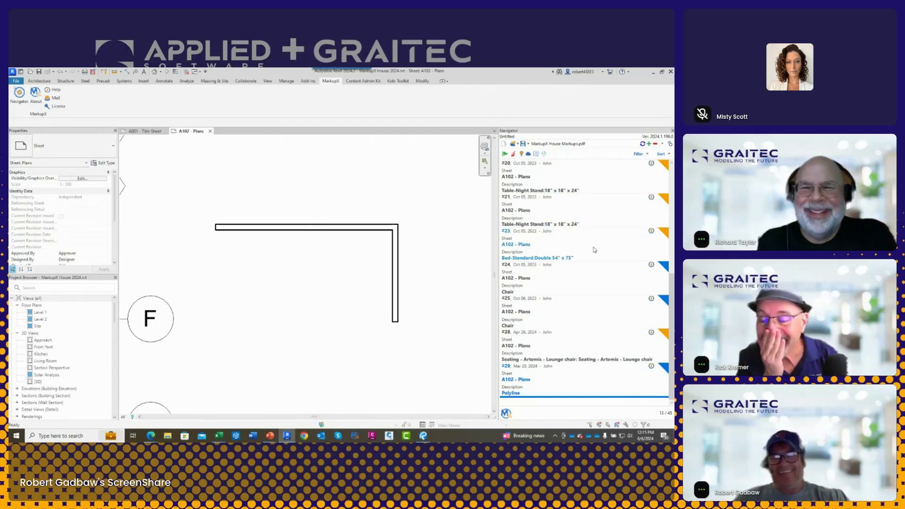
{"action": "scroll", "coordinate": [595, 250], "scroll_direction": "up", "scroll_amount": 5}
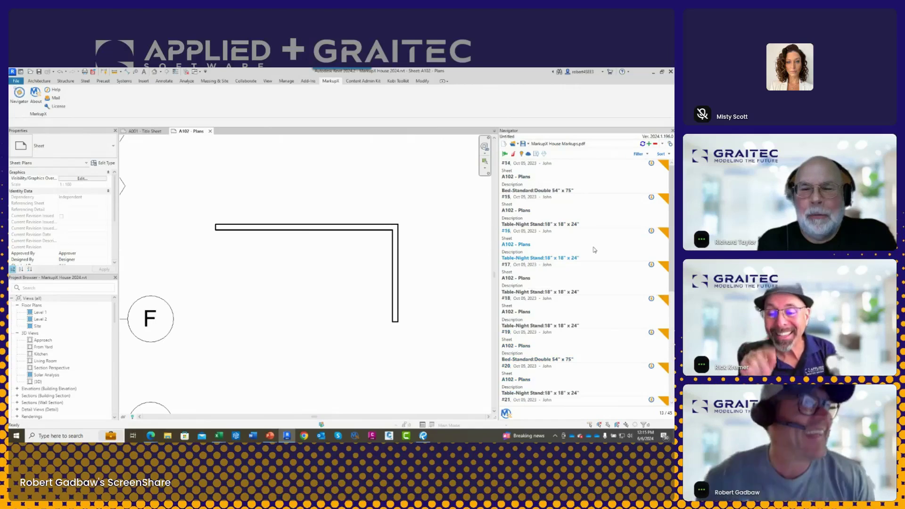
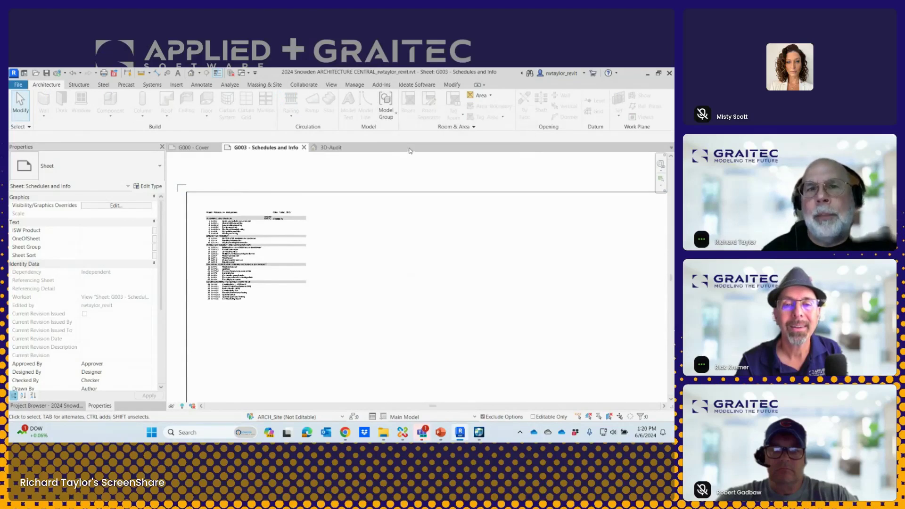
Step: Open Ideate Sticky in the Snowden architecture model and show its linked Excel schedules
{"action": "left_click", "coordinate": [412, 85]}
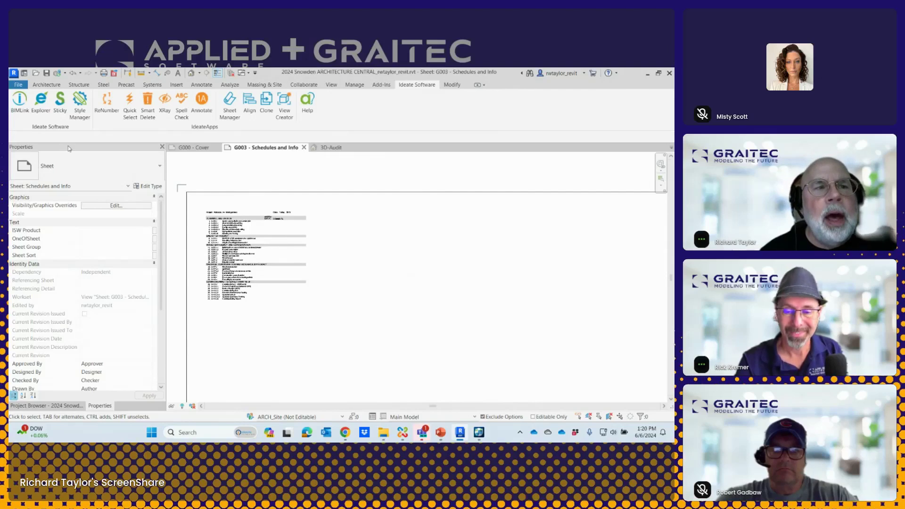
{"action": "left_click", "coordinate": [60, 111]}
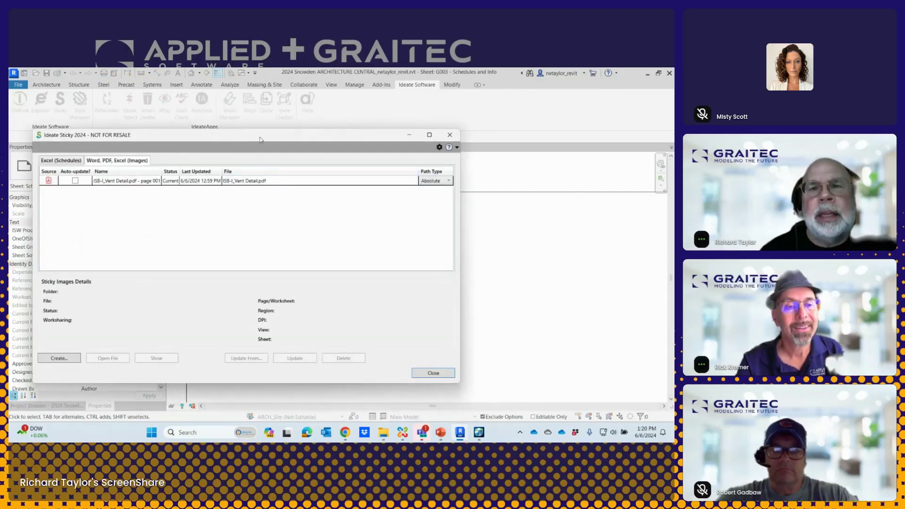
{"action": "left_click_drag", "start_coordinate": [261, 139], "coordinate": [395, 132]}
{"action": "left_click", "coordinate": [190, 155]}
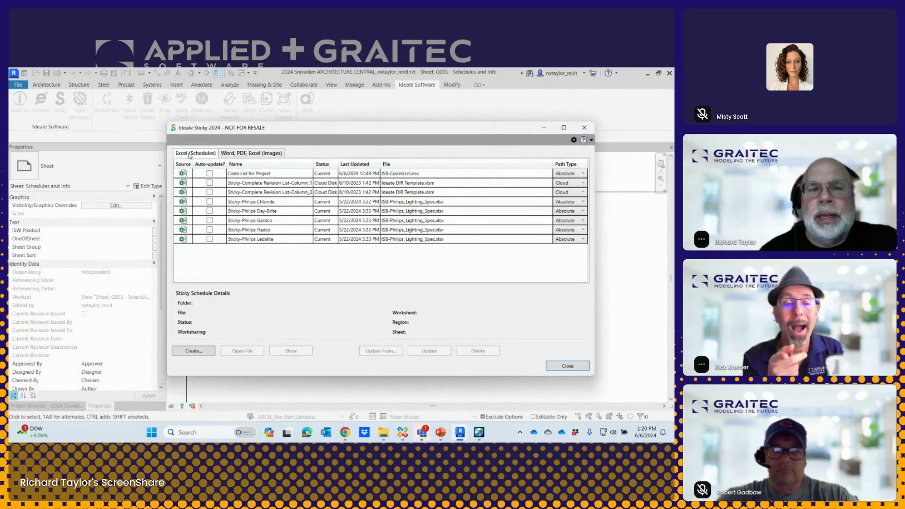
Step: Start a new Ideate Sticky Excel schedule with ISB-Philips_Lighting_Spec.xlsx from the Samples folder as its source
{"action": "left_click", "coordinate": [201, 350]}
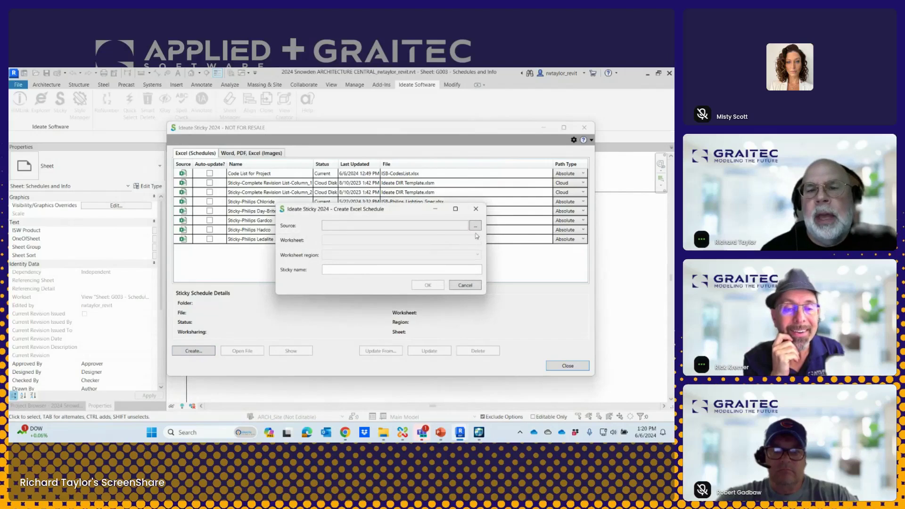
{"action": "left_click", "coordinate": [475, 226]}
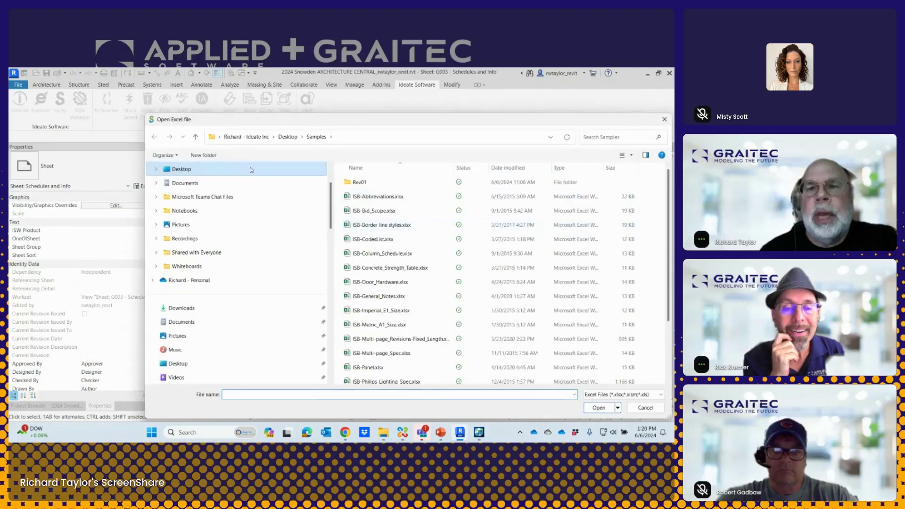
{"action": "scroll", "coordinate": [667, 296], "scroll_direction": "down", "scroll_amount": 2}
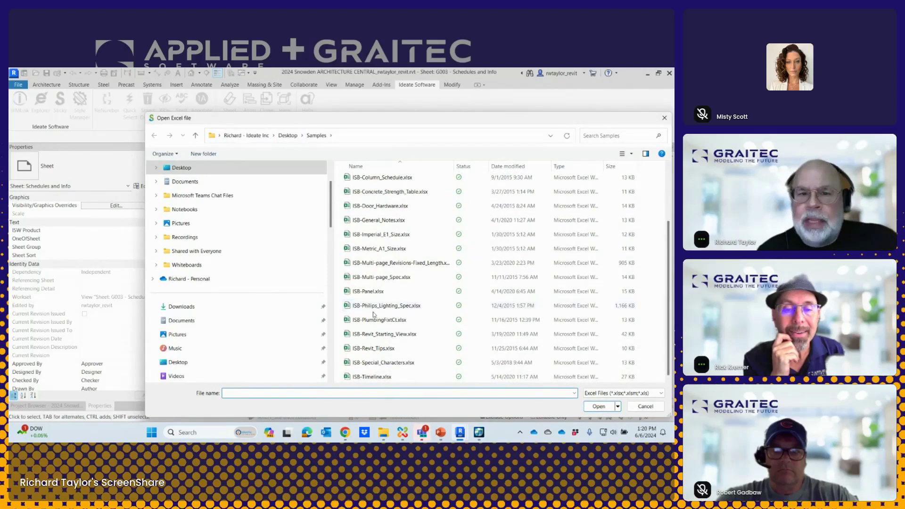
{"action": "left_click", "coordinate": [374, 307]}
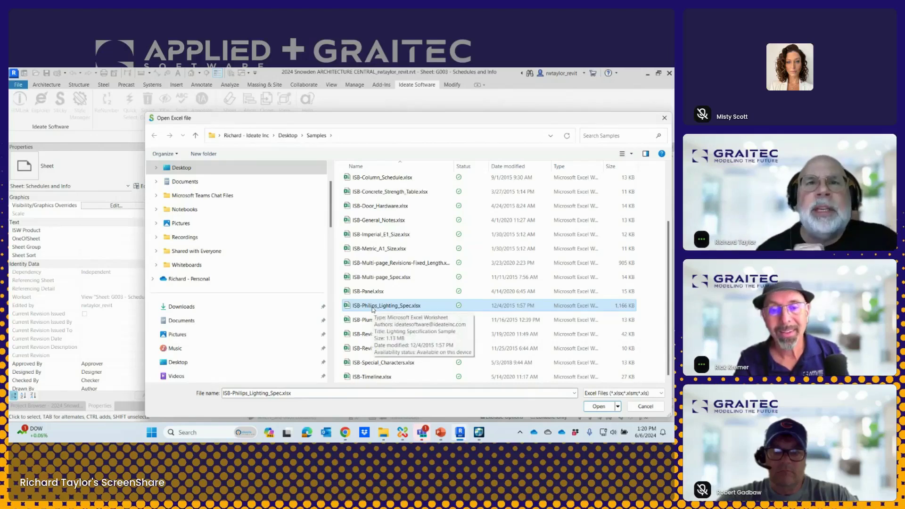
{"action": "left_click", "coordinate": [598, 406]}
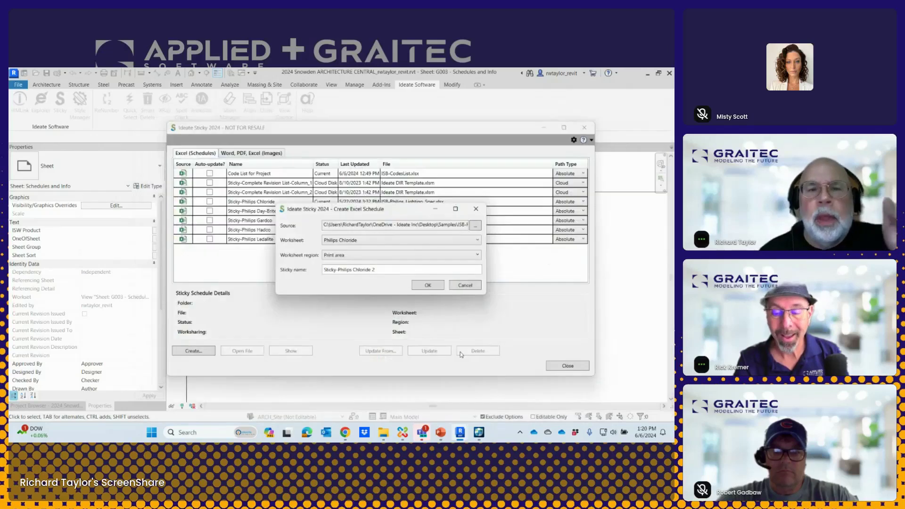
Step: Name the new sticky schedule "A-Lighting Schedule"
{"action": "left_click_drag", "start_coordinate": [396, 272], "coordinate": [284, 271]}
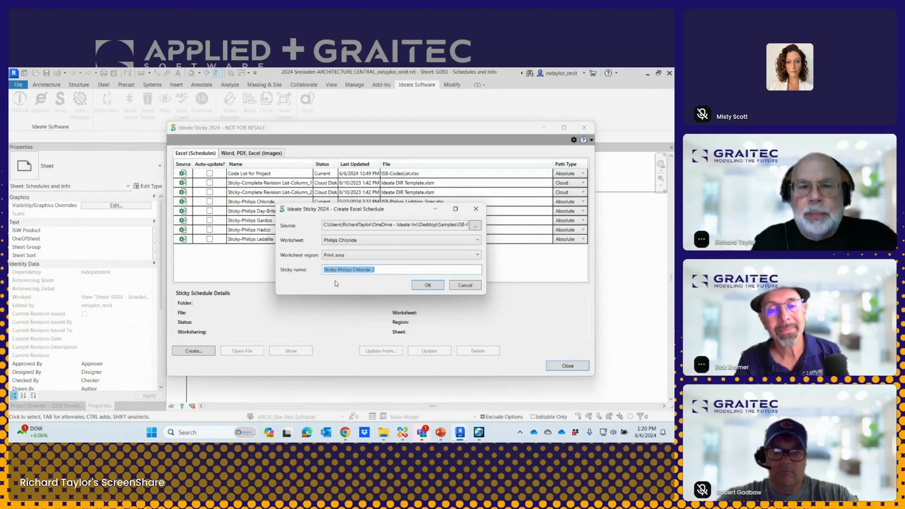
{"action": "key", "text": "BackSpace"}
{"action": "type", "text": "A-Lighting S"}
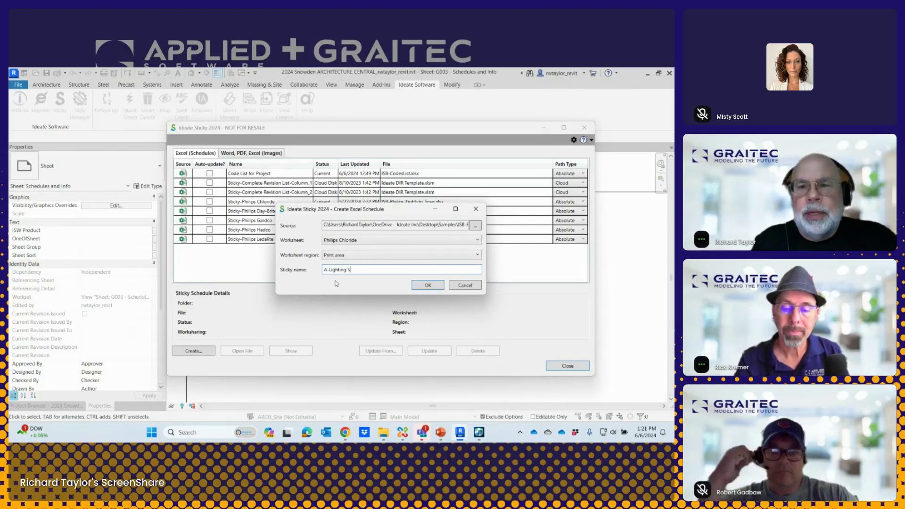
{"action": "type", "text": "chedule"}
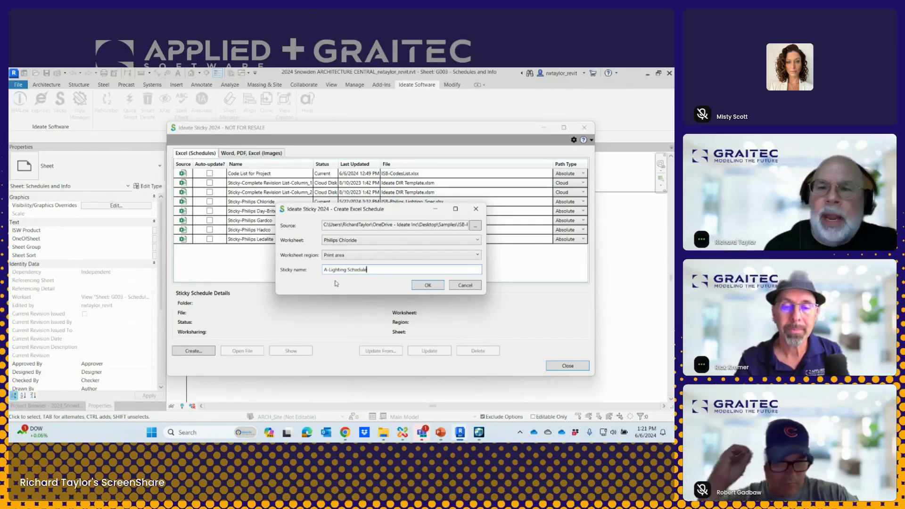
Step: Use the Print area of the Philips Lightolier worksheet as the schedule's content and create the schedule
{"action": "left_click", "coordinate": [373, 256]}
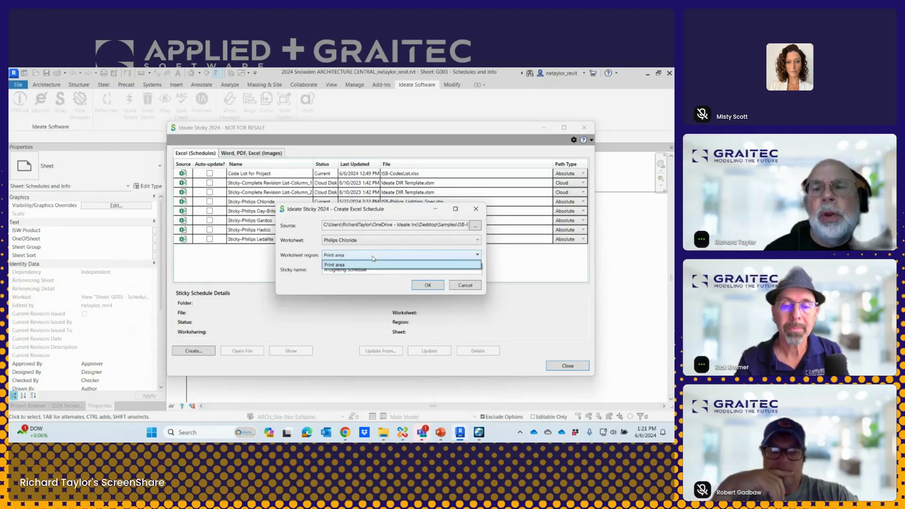
{"action": "left_click", "coordinate": [372, 257]}
{"action": "left_click", "coordinate": [372, 240]}
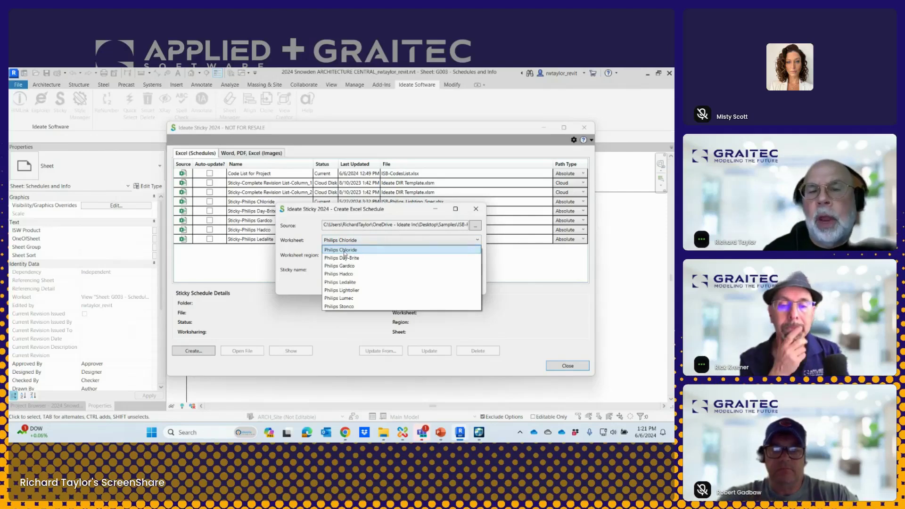
{"action": "left_click", "coordinate": [347, 291]}
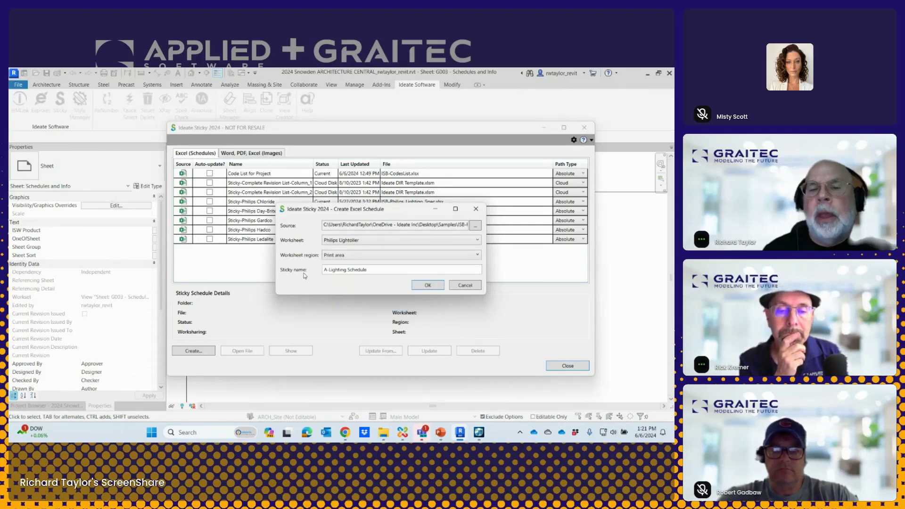
{"action": "left_click", "coordinate": [429, 285]}
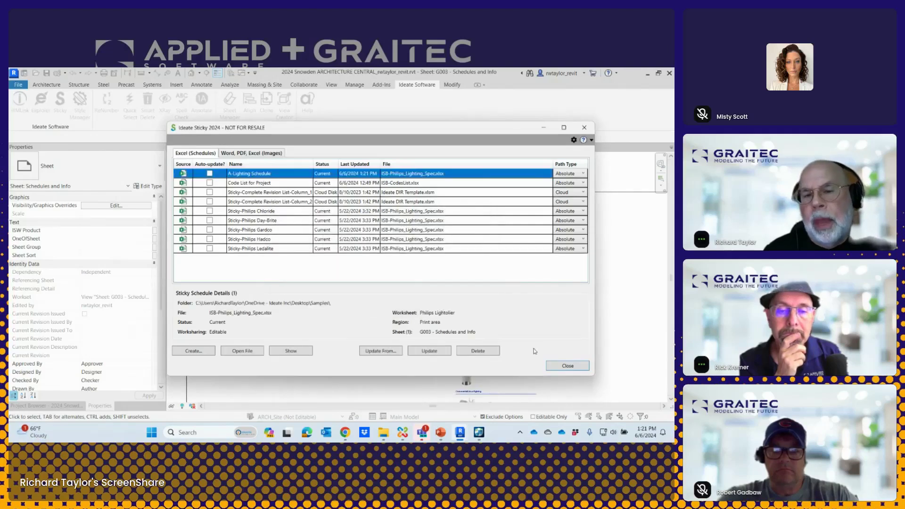
Step: Place the new lighting schedule on sheet G003, just right of the code list and aligned near its upper edge
{"action": "left_click", "coordinate": [567, 366]}
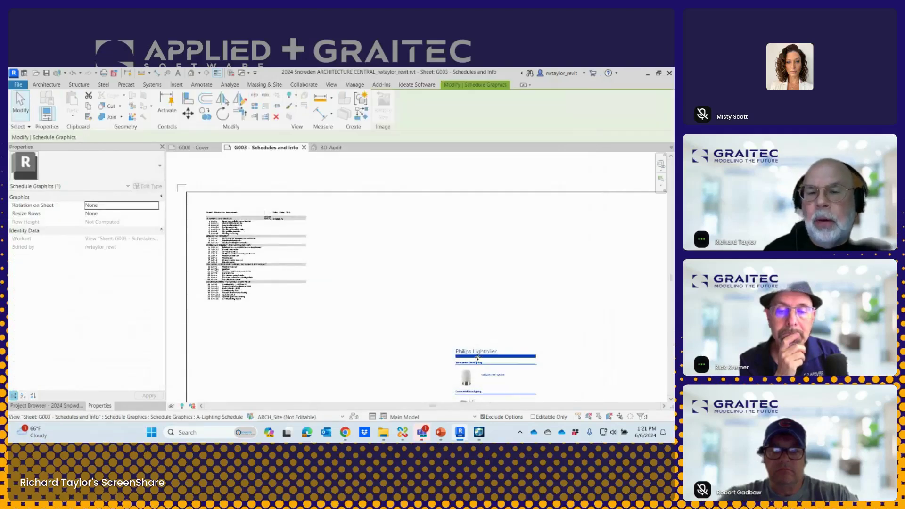
{"action": "left_click", "coordinate": [460, 251]}
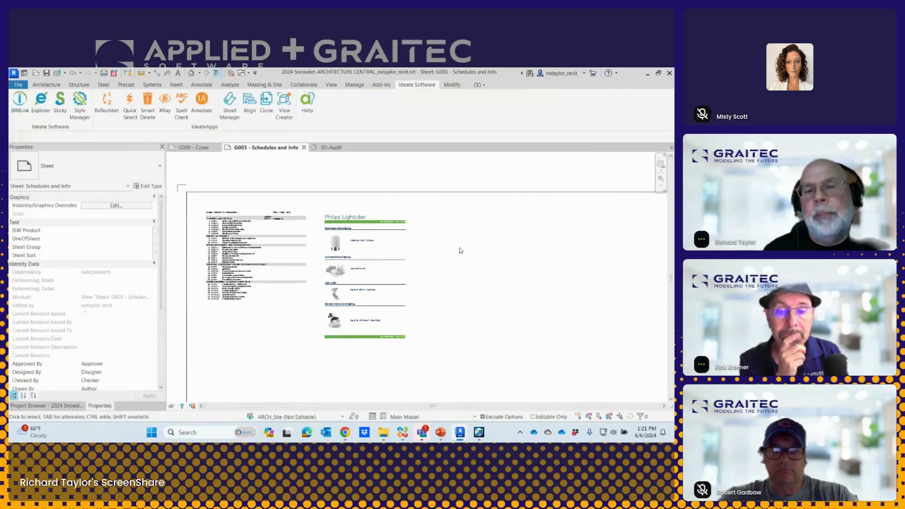
{"action": "scroll", "coordinate": [371, 251], "scroll_direction": "up", "scroll_amount": 3}
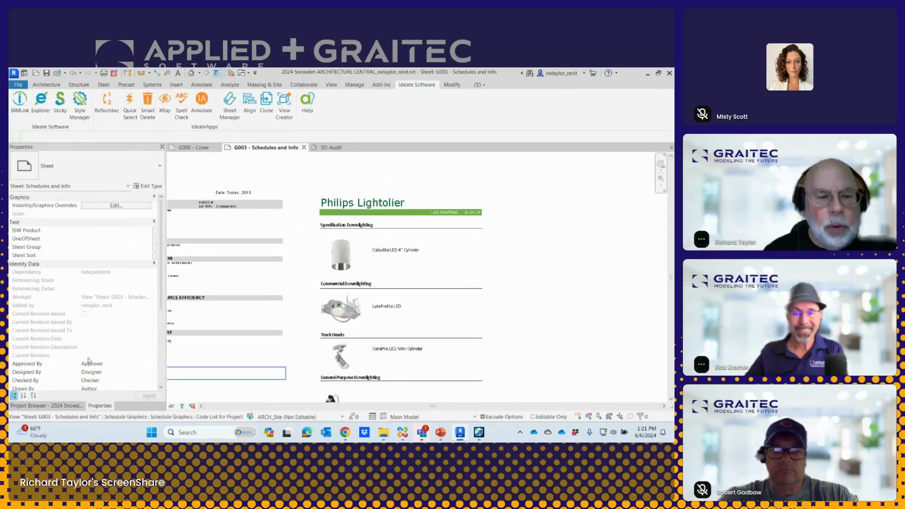
Step: Open the A-Lighting Schedule view from the project's Schedules/Quantities
{"action": "left_click", "coordinate": [46, 405]}
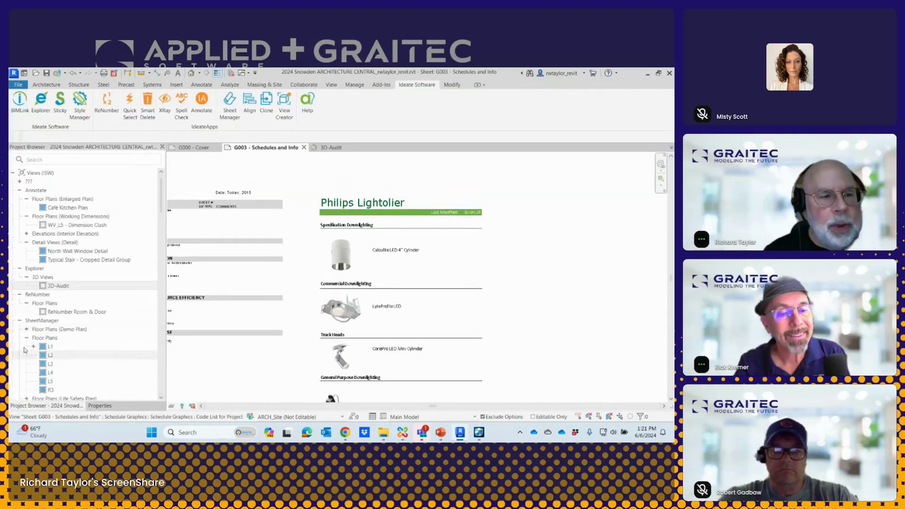
{"action": "scroll", "coordinate": [100, 236], "scroll_direction": "down", "scroll_amount": 10}
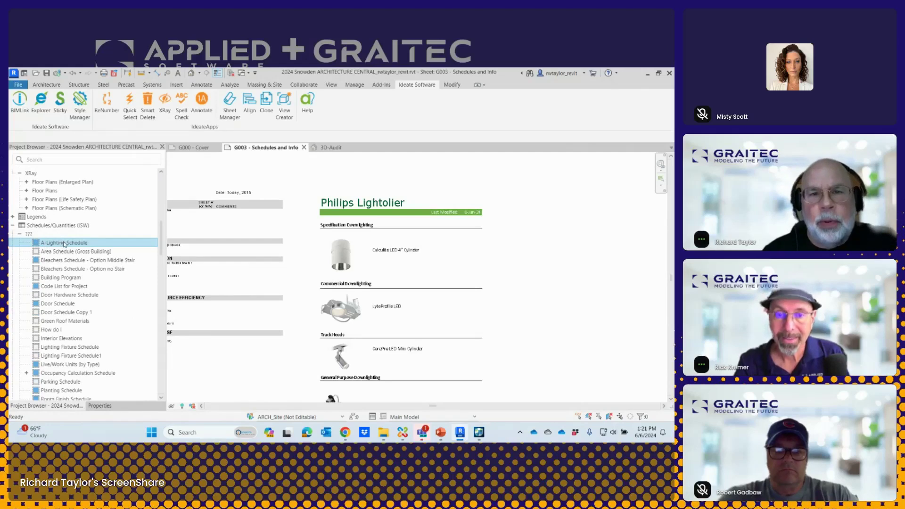
{"action": "double_click", "coordinate": [65, 243]}
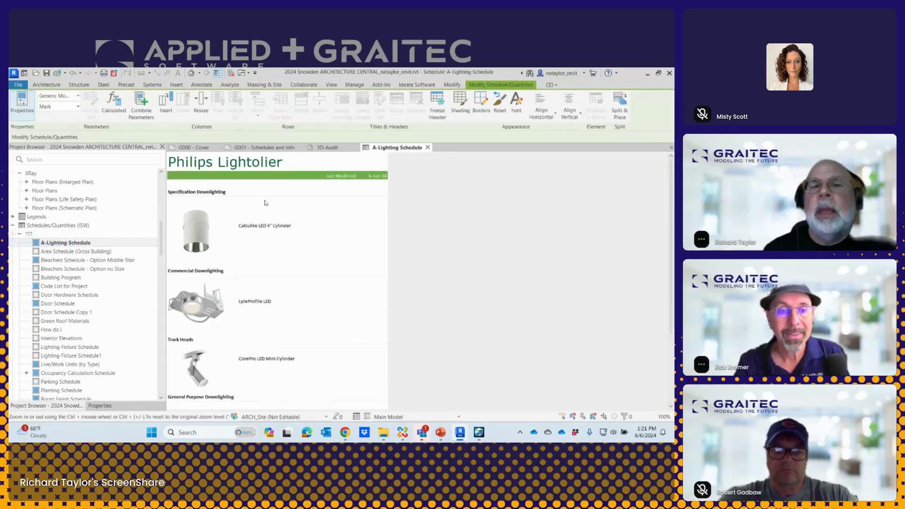
Step: Change the schedule's title to "Philips Lightolier for Boston" and return to sheet G003 without saving the project
{"action": "left_click", "coordinate": [266, 163]}
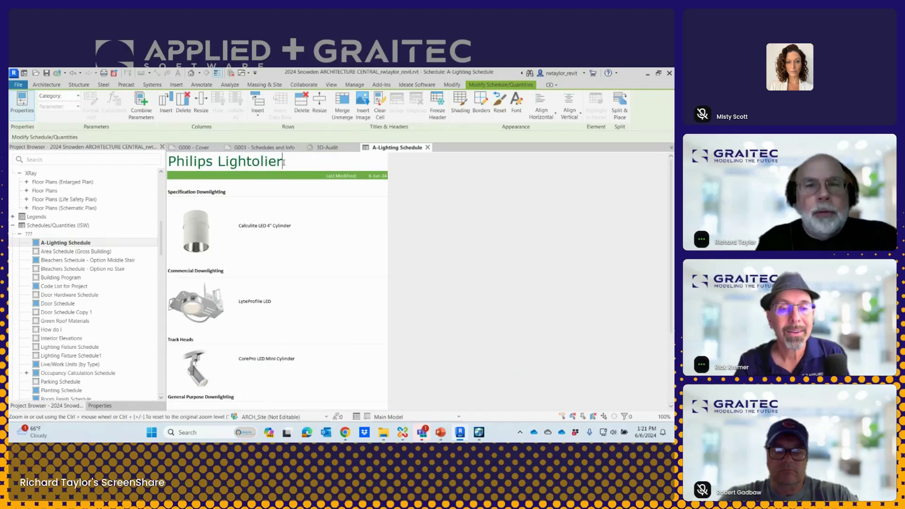
{"action": "type", "text": "for Boston"}
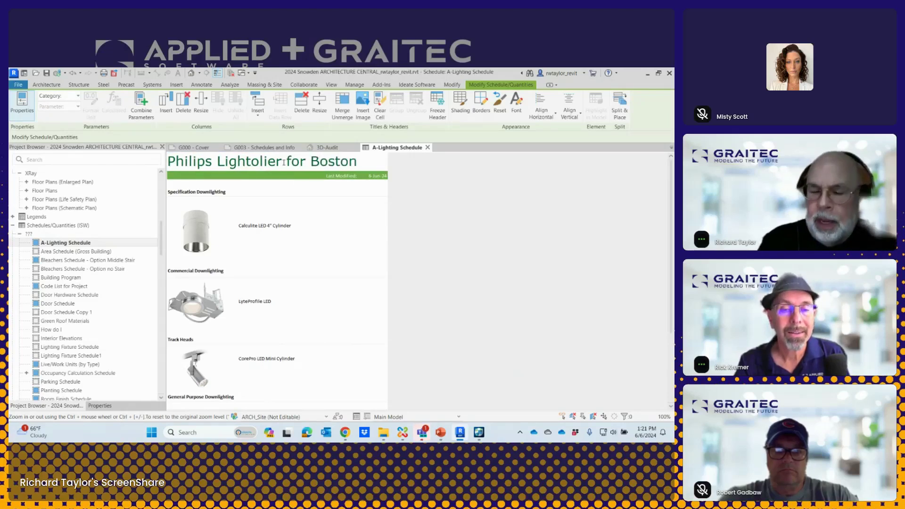
{"action": "key", "text": "Return"}
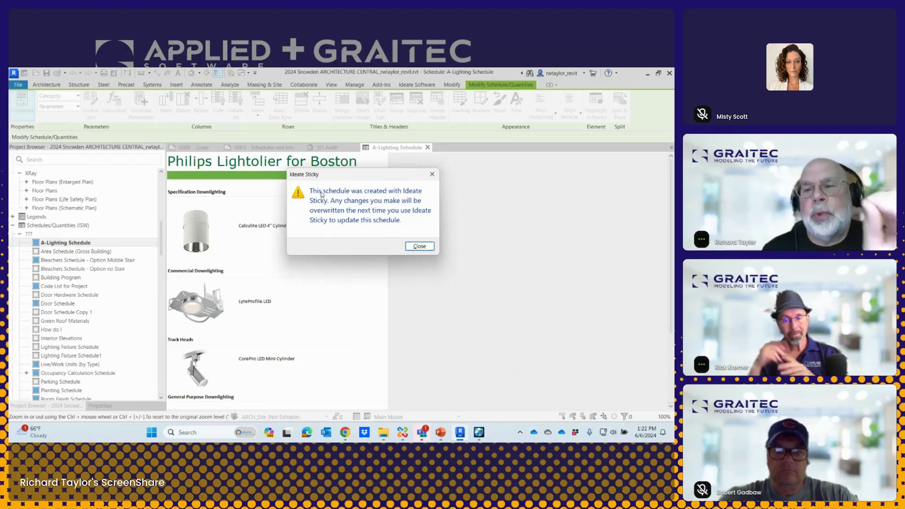
{"action": "left_click", "coordinate": [420, 246]}
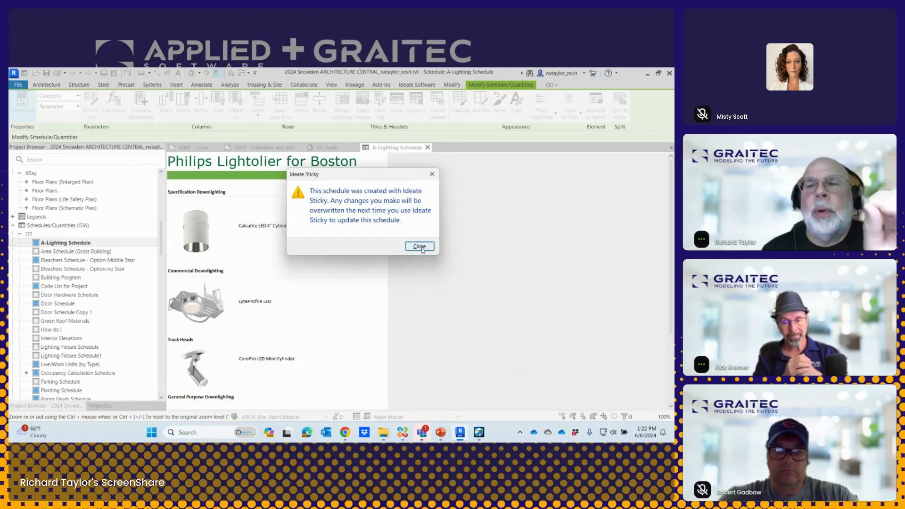
{"action": "left_click", "coordinate": [428, 147]}
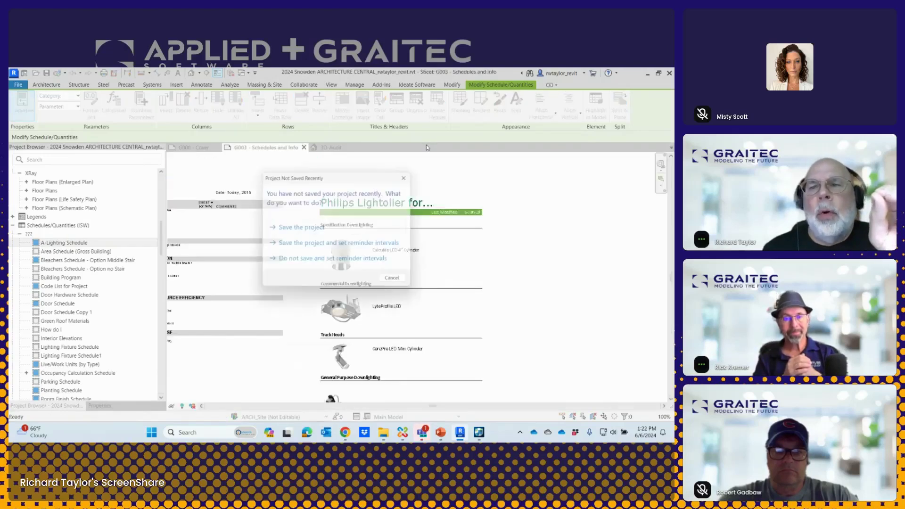
{"action": "left_click", "coordinate": [397, 282]}
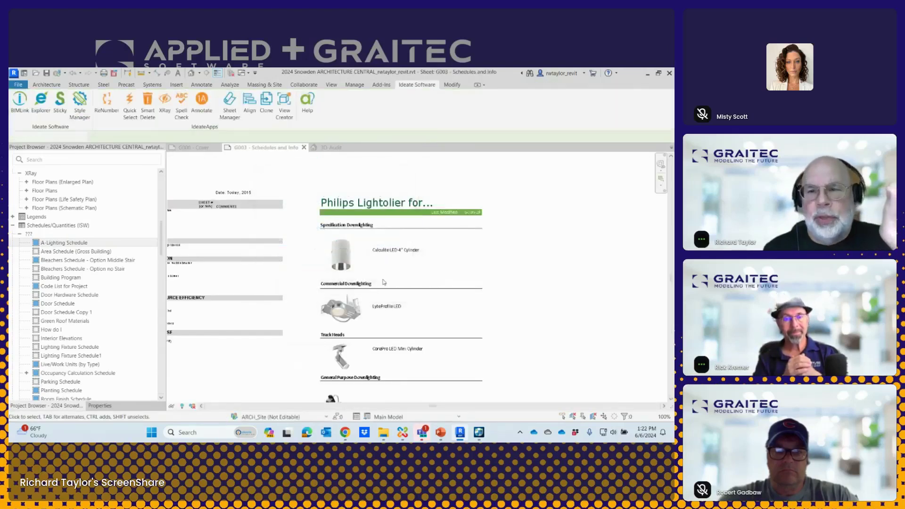
Step: Open the source Excel file of A-Lighting Schedule from Ideate Sticky and go to its Philips Lightolier worksheet
{"action": "left_click", "coordinate": [60, 102]}
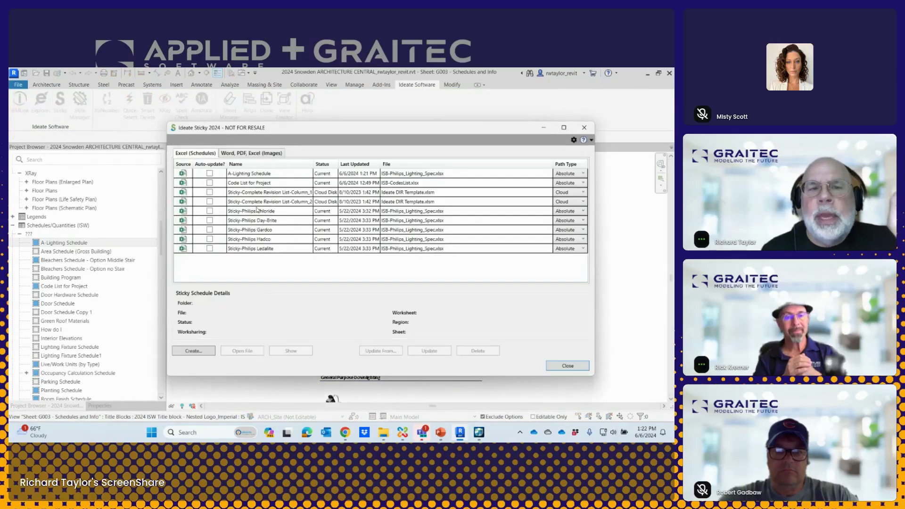
{"action": "left_click", "coordinate": [257, 175]}
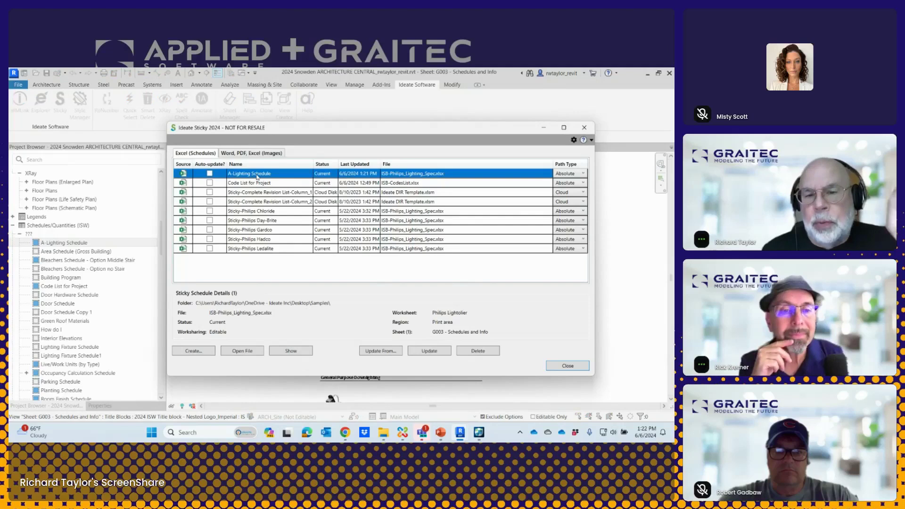
{"action": "left_click", "coordinate": [248, 352]}
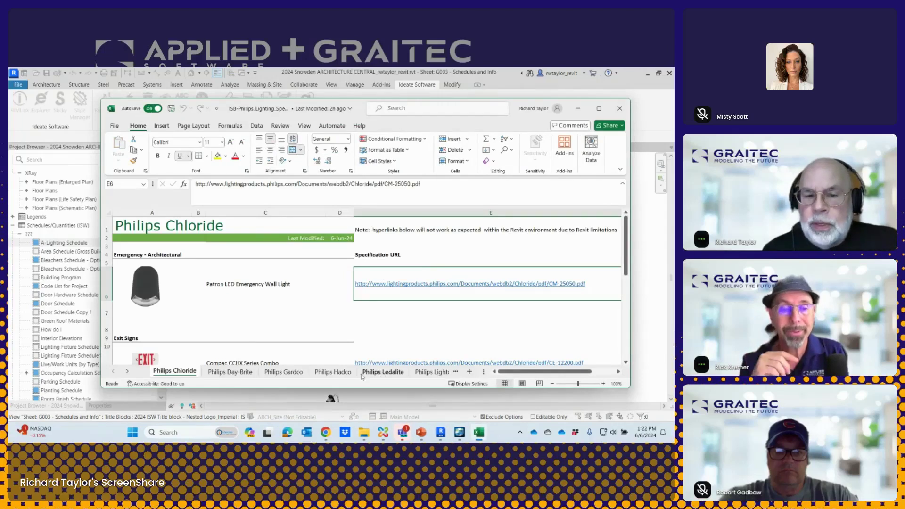
{"action": "left_click", "coordinate": [429, 372]}
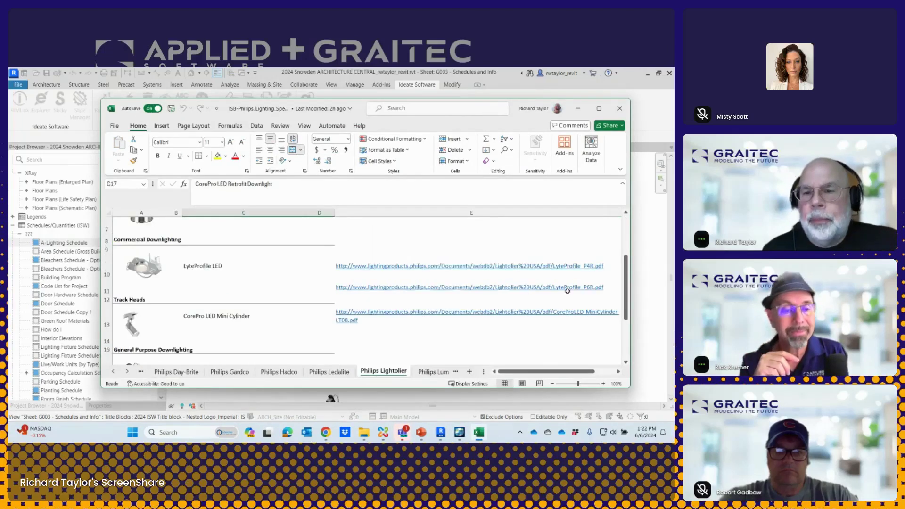
Step: Change the worksheet title in cell A1 to "Philips Lightolier for Atlanta"
{"action": "scroll", "coordinate": [596, 278], "scroll_direction": "up", "scroll_amount": 2}
{"action": "left_click", "coordinate": [210, 221]}
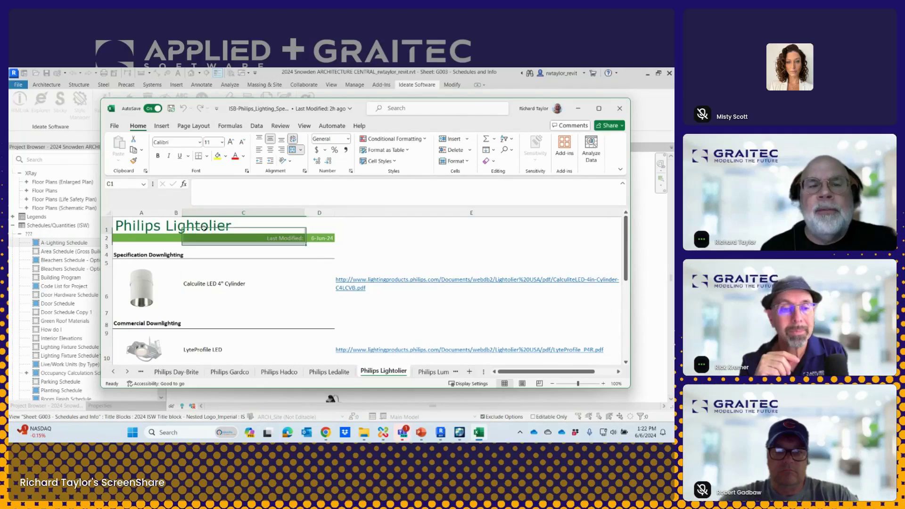
{"action": "left_click", "coordinate": [142, 226]}
{"action": "left_click", "coordinate": [242, 184]}
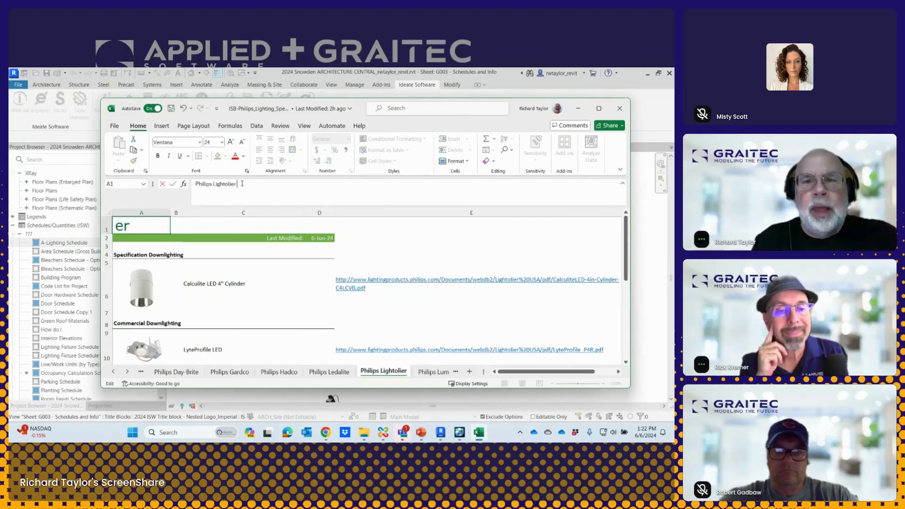
{"action": "type", "text": "for Atl"}
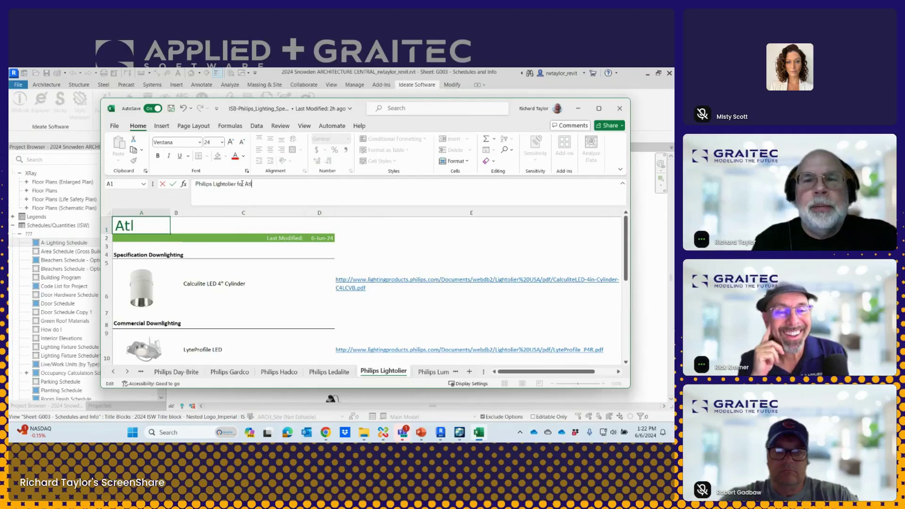
{"action": "type", "text": "anta"}
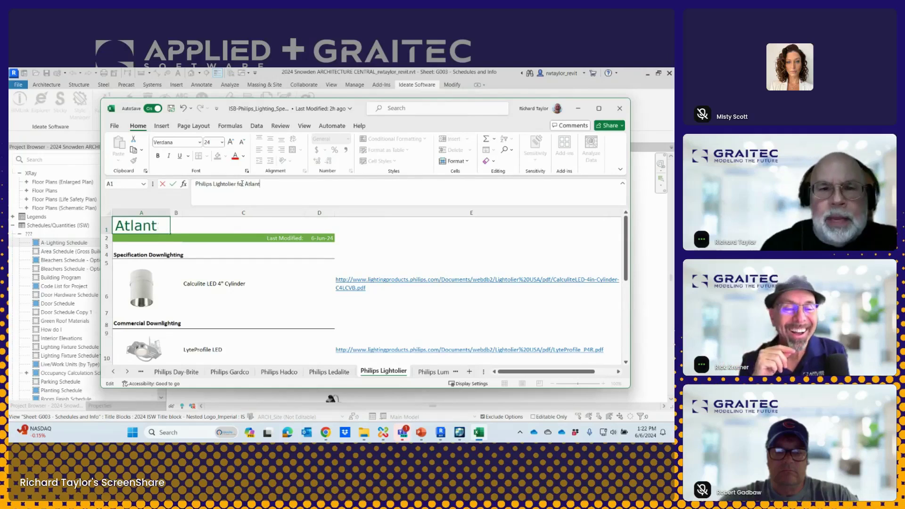
{"action": "key", "text": "BackSpace"}
{"action": "type", "text": "a"}
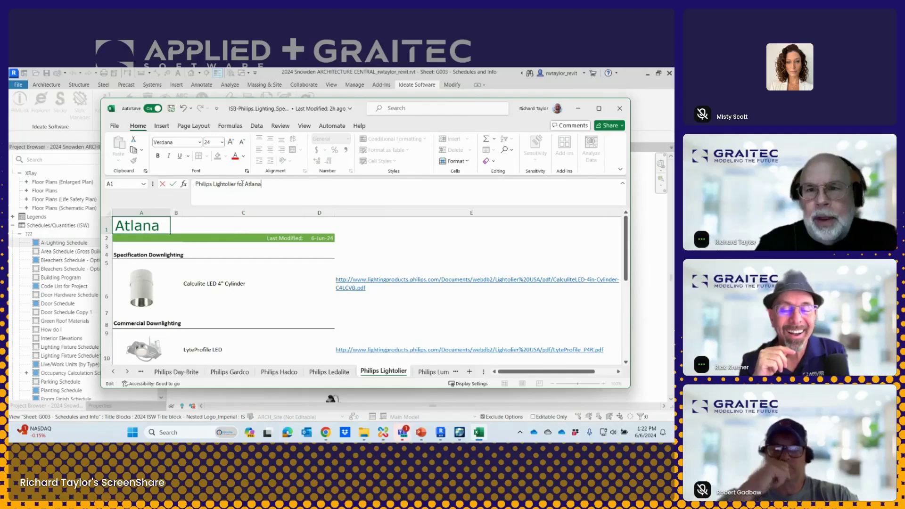
{"action": "key", "text": "BackSpace"}
{"action": "type", "text": "ta"}
{"action": "key", "text": "Return"}
Step: Fill columns A to D of rows 2 and 3, below the worksheet title, with light orange
{"action": "left_click", "coordinate": [317, 247]}
{"action": "left_click_drag", "start_coordinate": [317, 247], "coordinate": [116, 238]}
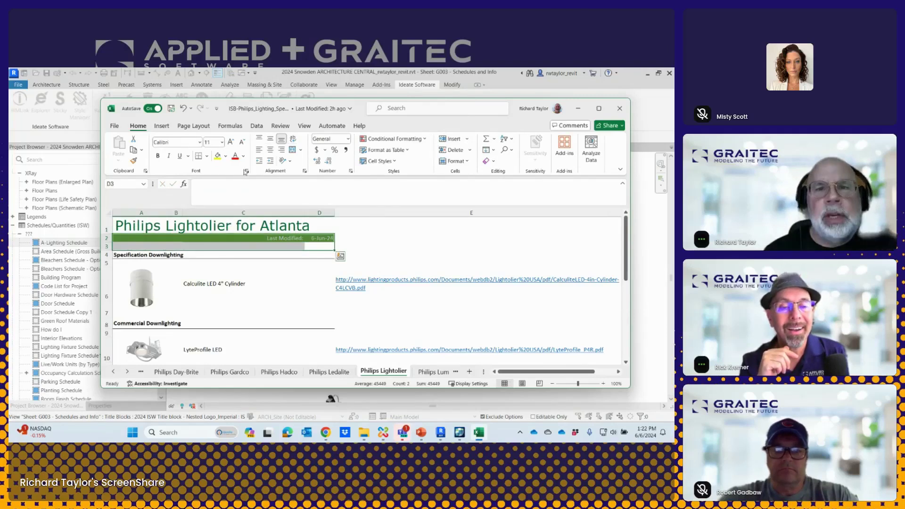
{"action": "left_click", "coordinate": [226, 161]}
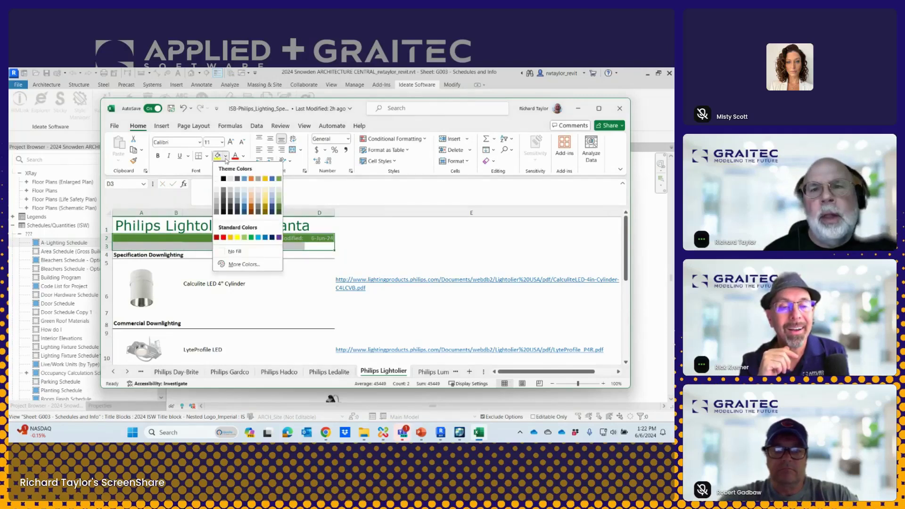
{"action": "left_click", "coordinate": [251, 195]}
Step: Define a named range for cells A1:D14 of the Philips Lightolier worksheet, using the presenter's surname as its name
{"action": "left_click_drag", "start_coordinate": [626, 245], "coordinate": [621, 323]}
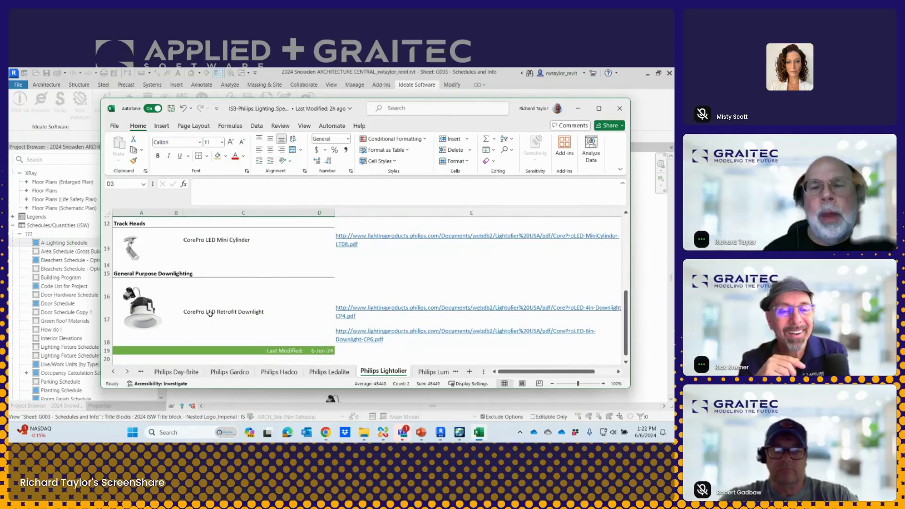
{"action": "left_click_drag", "start_coordinate": [310, 261], "coordinate": [135, 212]}
{"action": "left_click", "coordinate": [133, 186]}
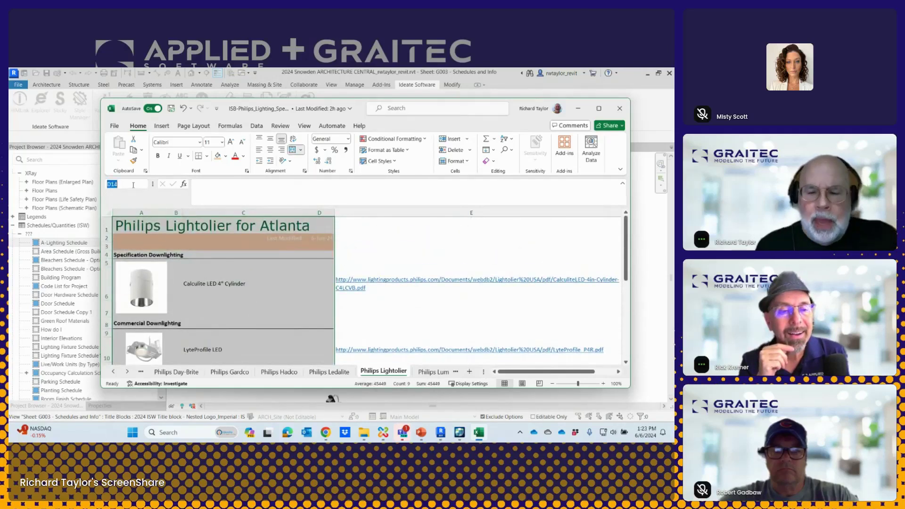
{"action": "type", "text": "taylor"}
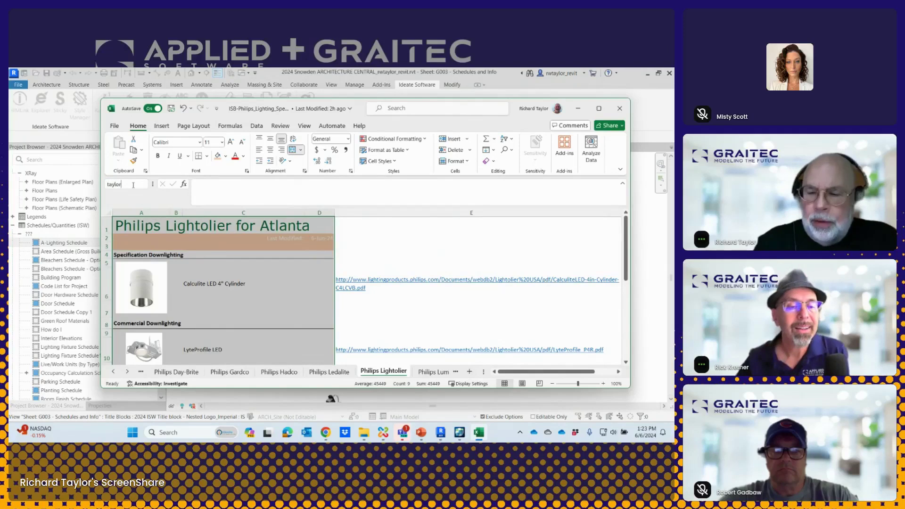
{"action": "key", "text": "Return"}
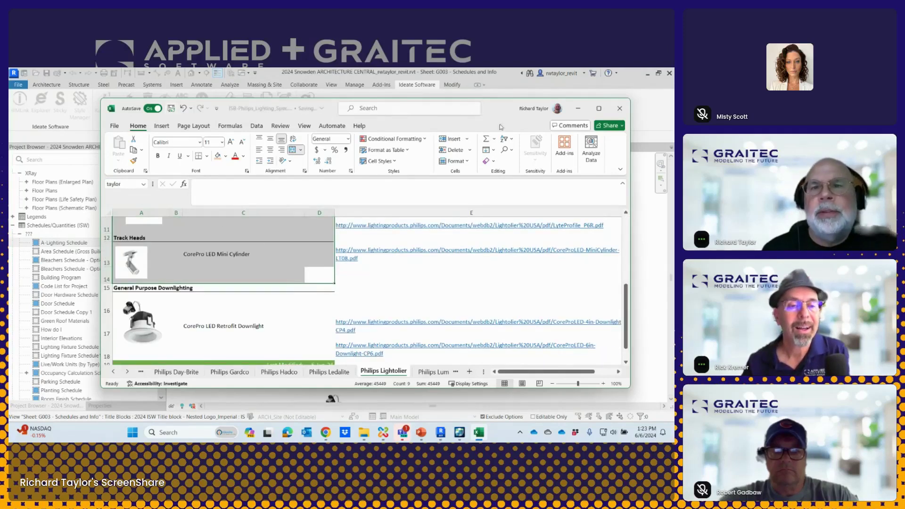
Step: Close the Excel workbook and the Ideate Sticky dialog to return to sheet G003 in Revit
{"action": "left_click", "coordinate": [619, 108]}
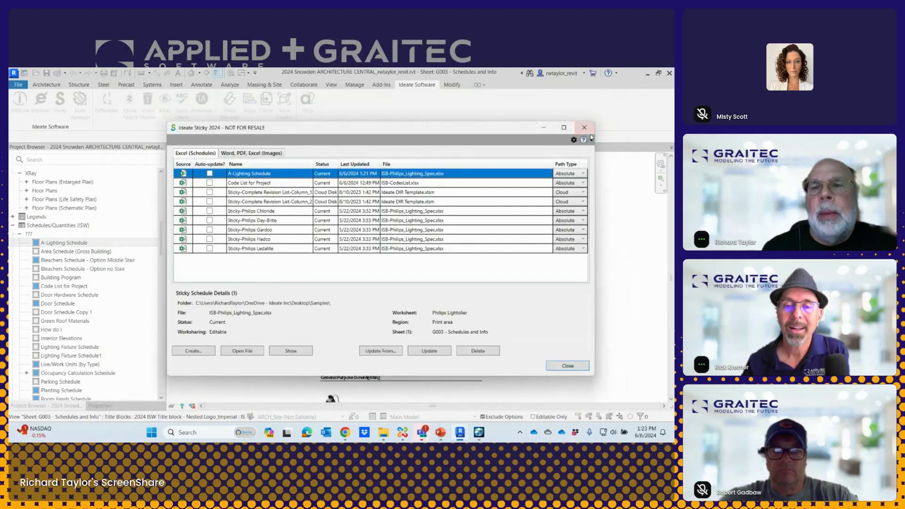
{"action": "left_click", "coordinate": [584, 127]}
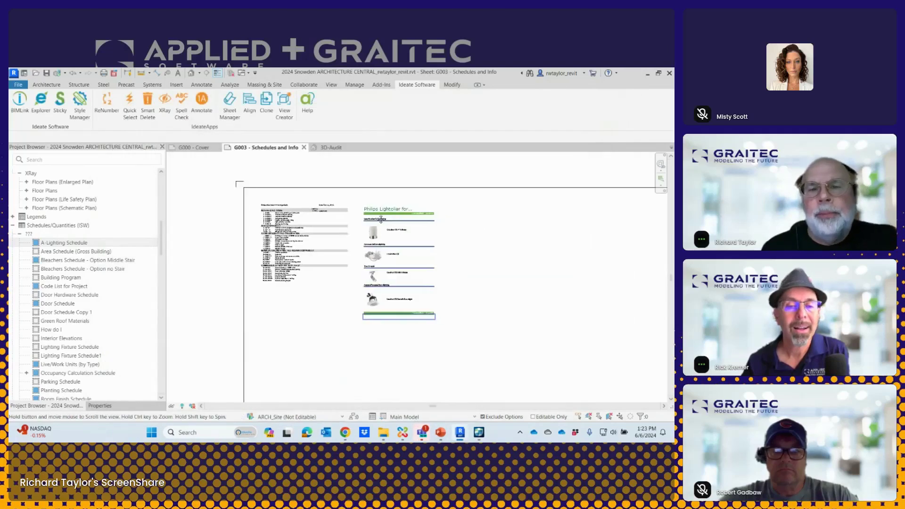
{"action": "left_click_drag", "start_coordinate": [396, 218], "coordinate": [319, 216]}
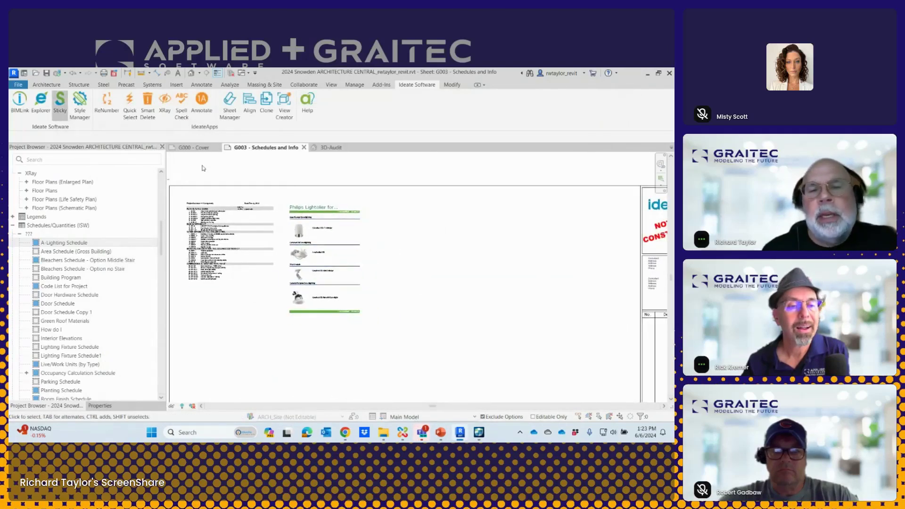
Step: Reopen Ideate Sticky and turn on auto-update for A-Lighting Schedule
{"action": "left_click", "coordinate": [60, 101]}
{"action": "left_click_drag", "start_coordinate": [339, 161], "coordinate": [360, 161]}
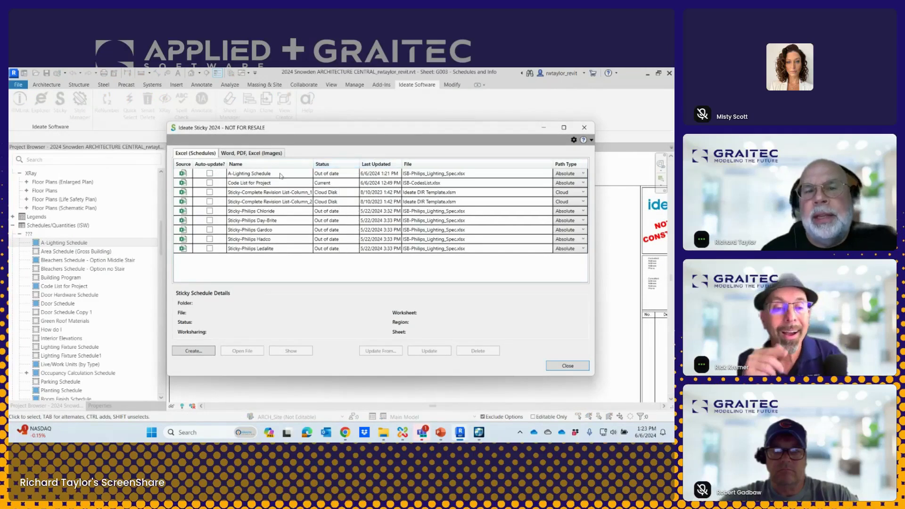
{"action": "left_click", "coordinate": [337, 179]}
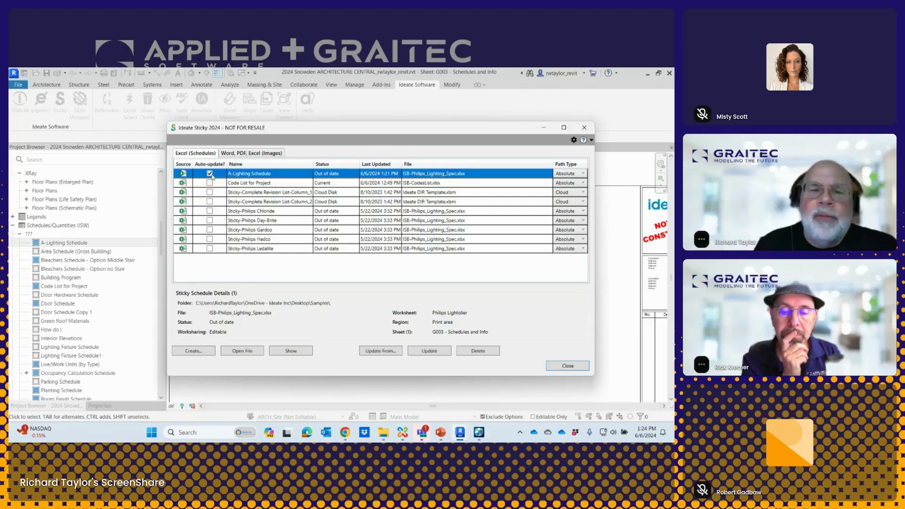
Step: Examine the source details of the Philips Chloride, Day-Brite, Gardco, Hadco and Ledalite sticky schedules
{"action": "left_click", "coordinate": [268, 212]}
{"action": "left_click", "coordinate": [269, 225]}
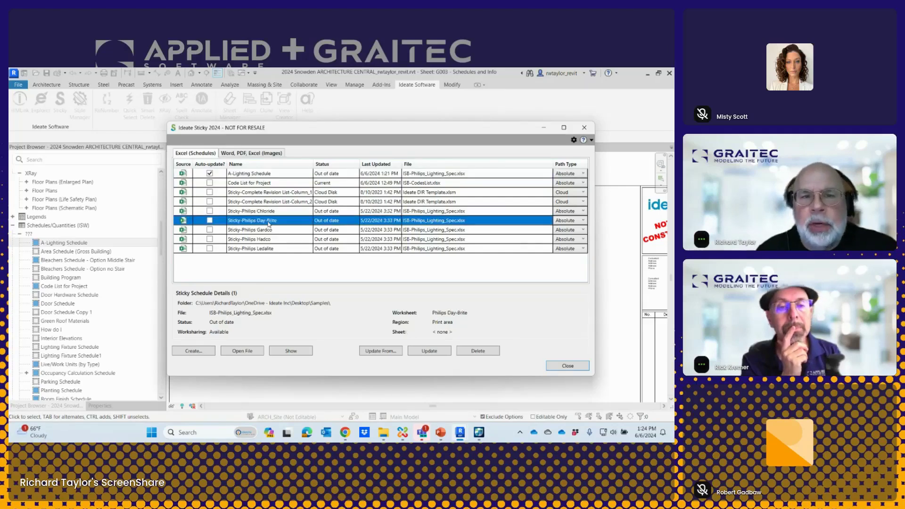
{"action": "left_click", "coordinate": [266, 231]}
{"action": "left_click", "coordinate": [266, 239]}
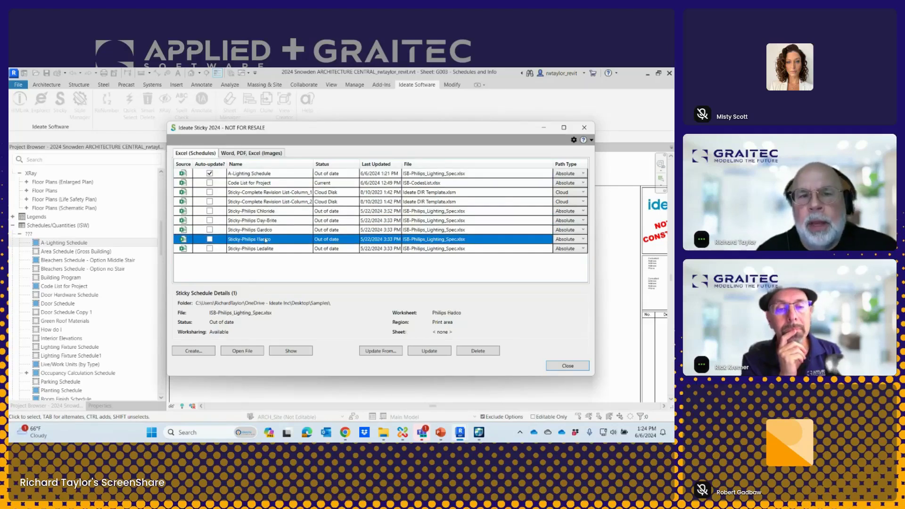
{"action": "left_click", "coordinate": [262, 212]}
{"action": "left_click", "coordinate": [263, 221]}
{"action": "left_click", "coordinate": [259, 230]}
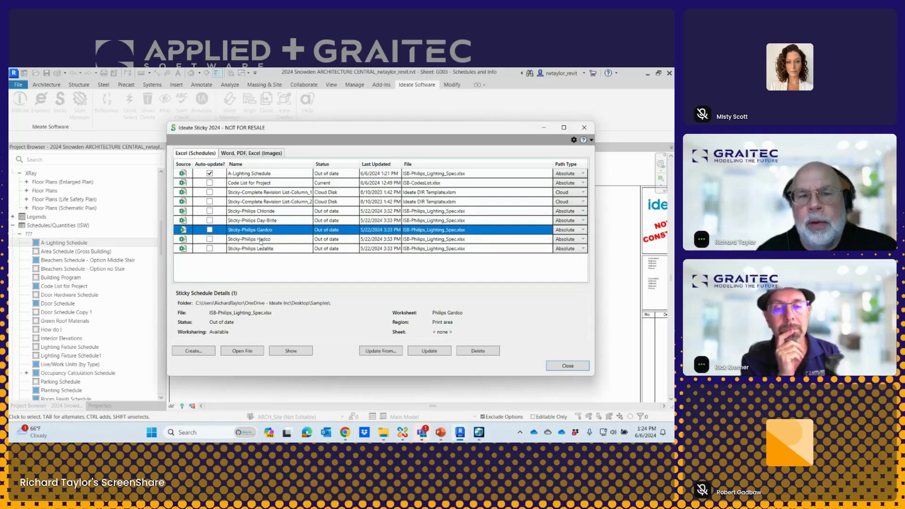
{"action": "left_click", "coordinate": [262, 239]}
{"action": "left_click", "coordinate": [263, 248]}
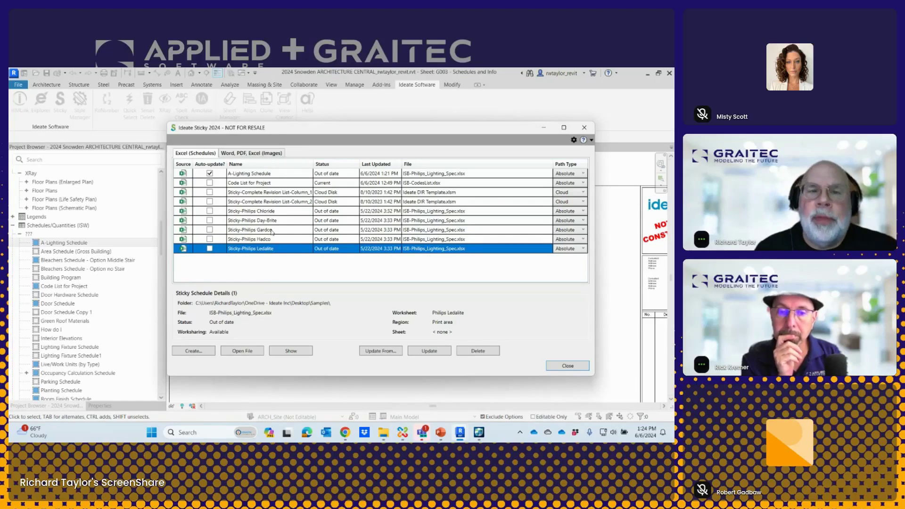
Step: Update A-Lighting Schedule and the five Sticky-Philips schedules from their Excel source, and return to the sheet
{"action": "left_click", "coordinate": [278, 175]}
{"action": "left_click", "coordinate": [429, 353]}
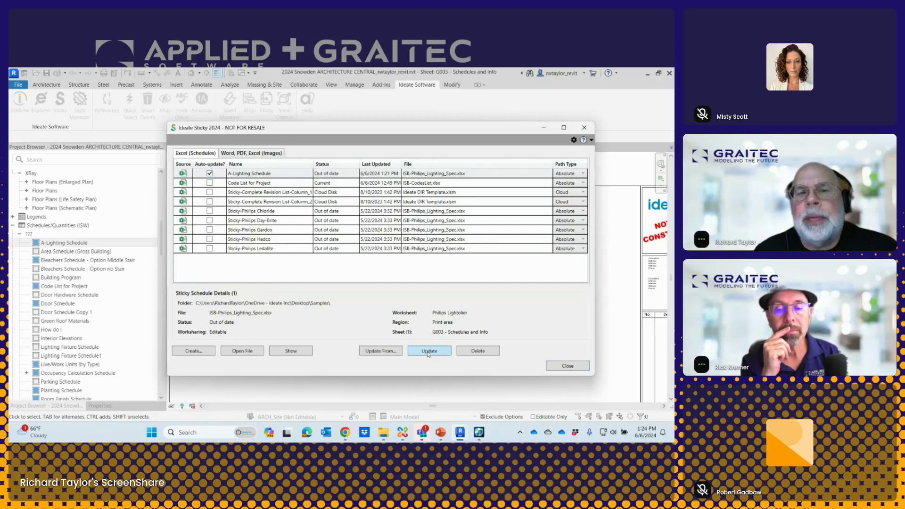
{"action": "left_click", "coordinate": [279, 212]}
{"action": "left_click", "coordinate": [285, 251], "text": "shift"}
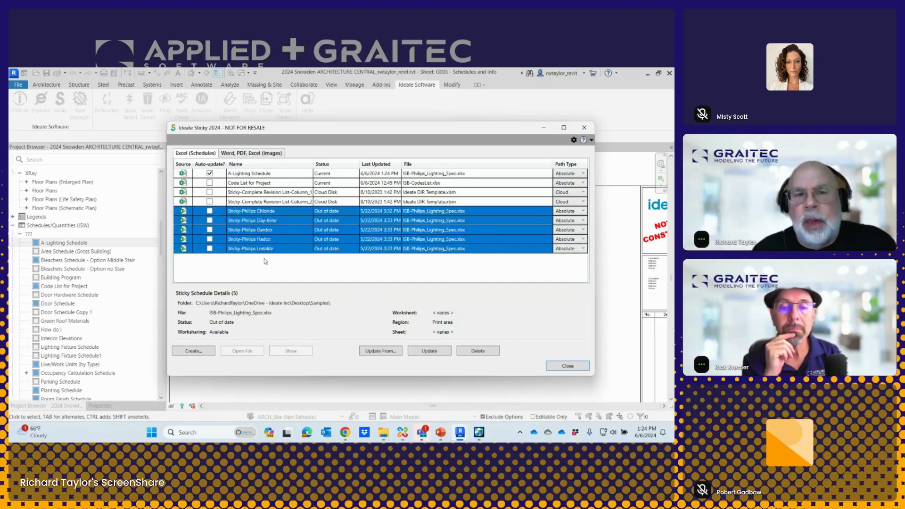
{"action": "left_click", "coordinate": [425, 351]}
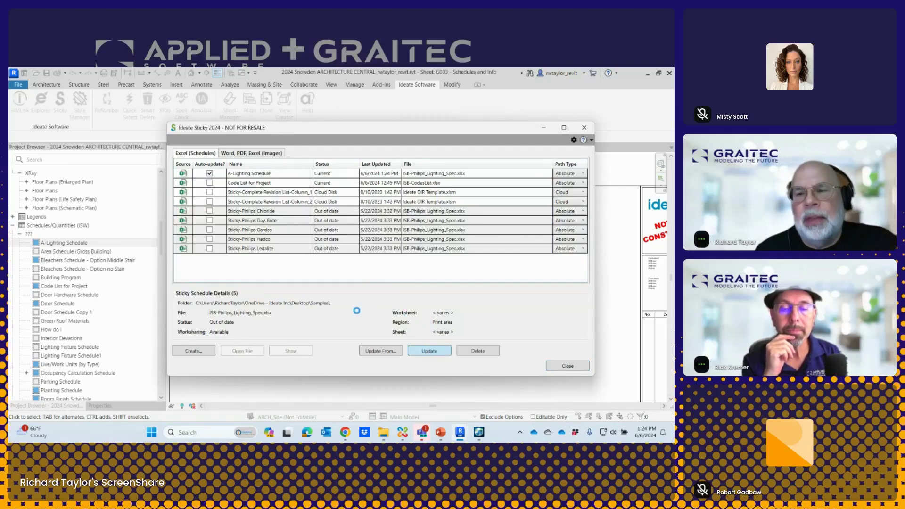
{"action": "left_click", "coordinate": [567, 366]}
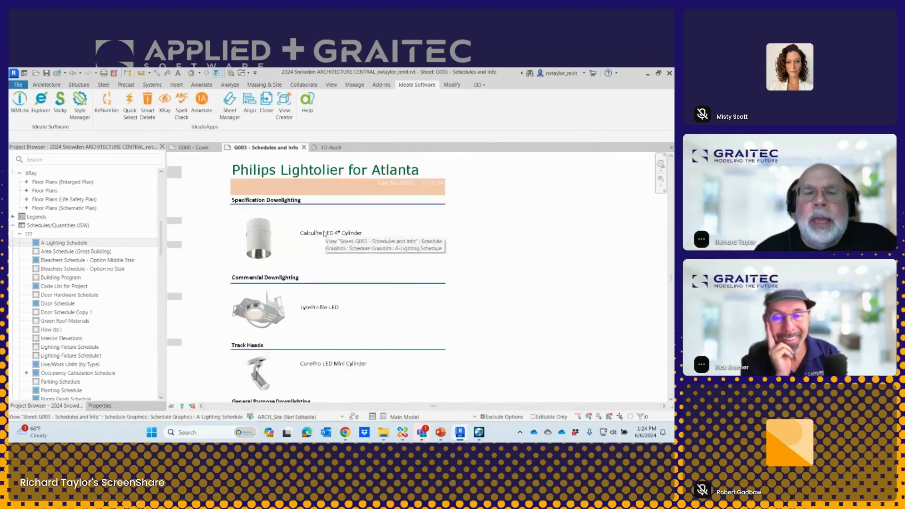
{"action": "scroll", "coordinate": [323, 233], "scroll_direction": "down", "scroll_amount": 3}
{"action": "scroll", "coordinate": [324, 234], "scroll_direction": "down", "scroll_amount": 1}
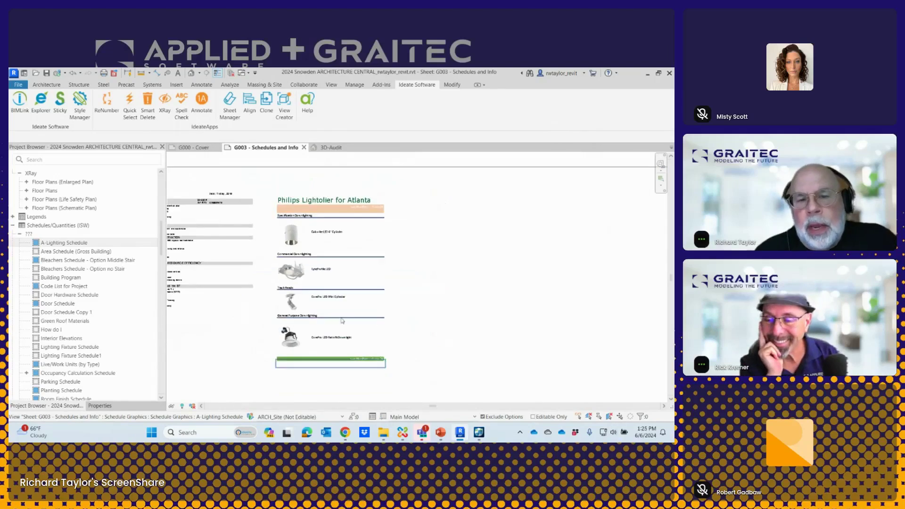
{"action": "scroll", "coordinate": [316, 338], "scroll_direction": "up", "scroll_amount": 1}
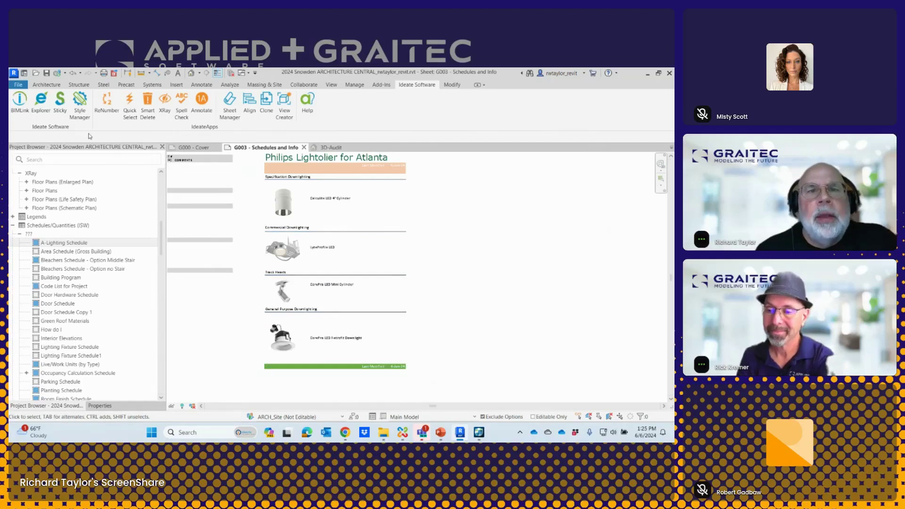
Step: Update A-Lighting Schedule from the Philips Lightolier worksheet with the surname-named range as its region, and close Ideate Sticky
{"action": "left_click", "coordinate": [60, 102]}
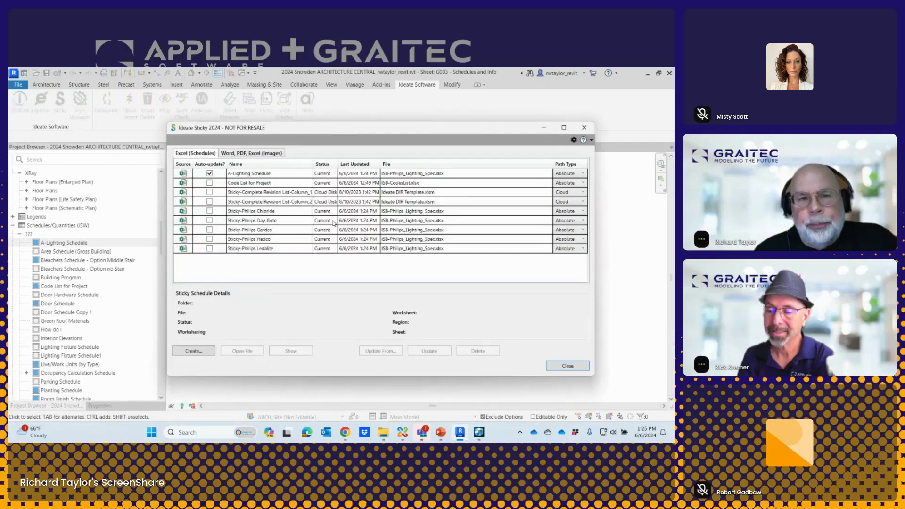
{"action": "left_click", "coordinate": [242, 173]}
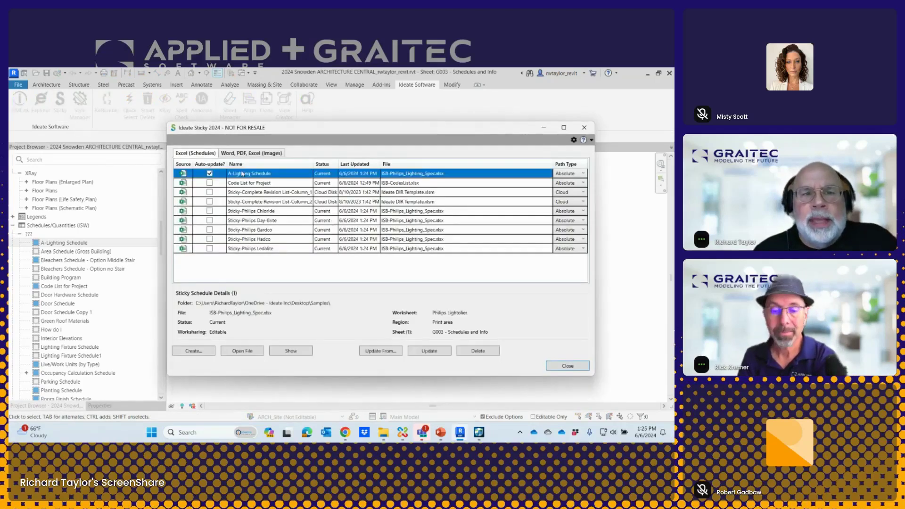
{"action": "left_click", "coordinate": [395, 351]}
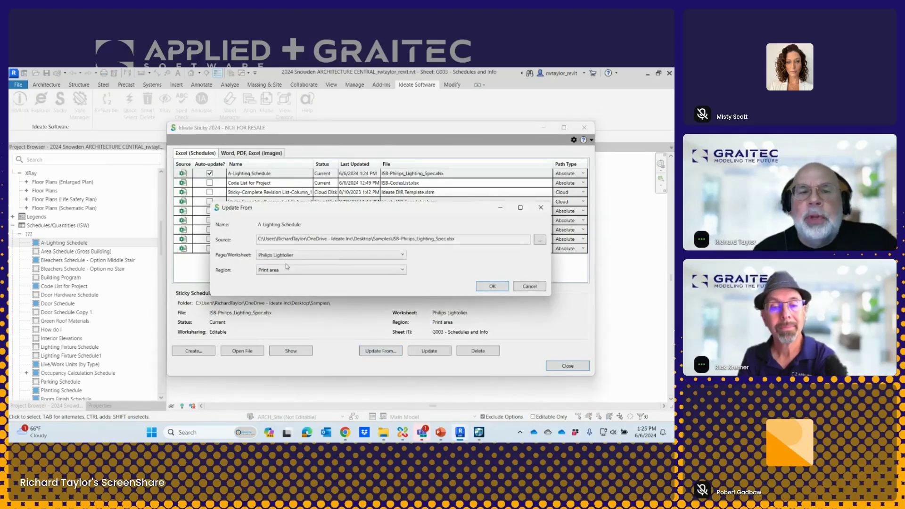
{"action": "left_click", "coordinate": [287, 269]}
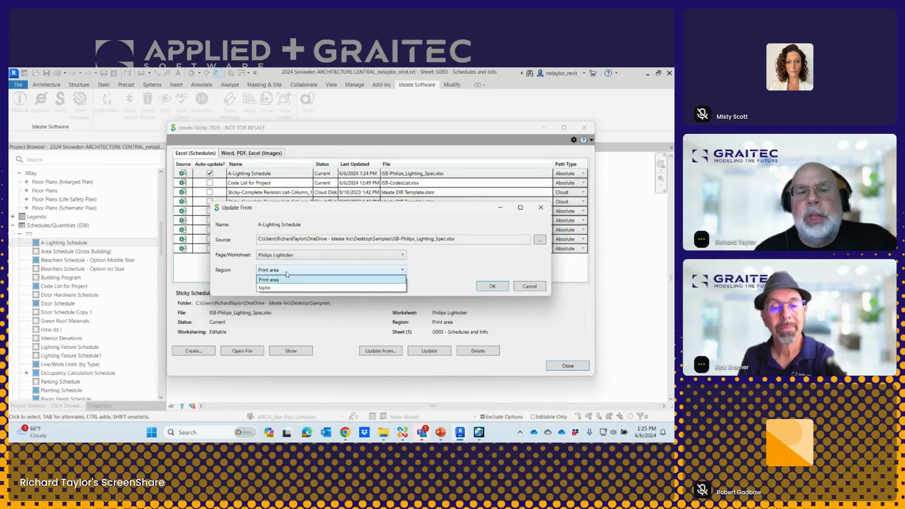
{"action": "left_click", "coordinate": [272, 289]}
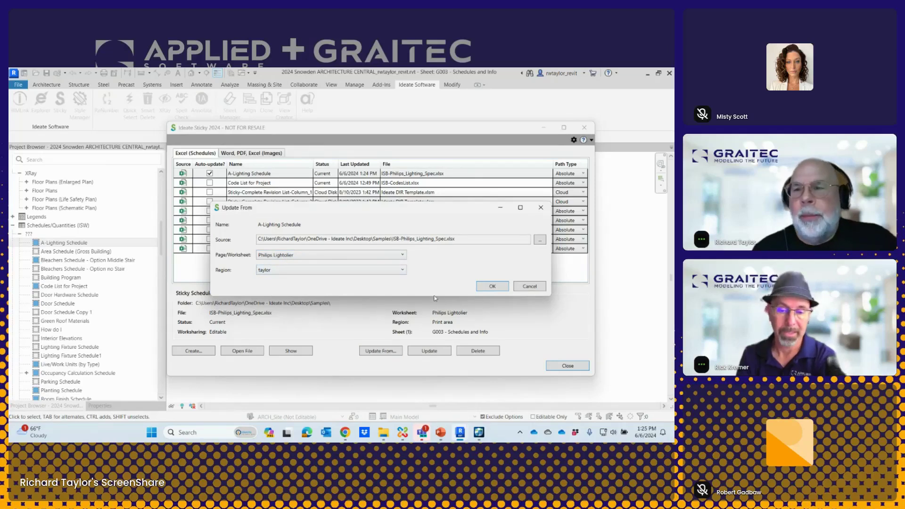
{"action": "left_click", "coordinate": [492, 286]}
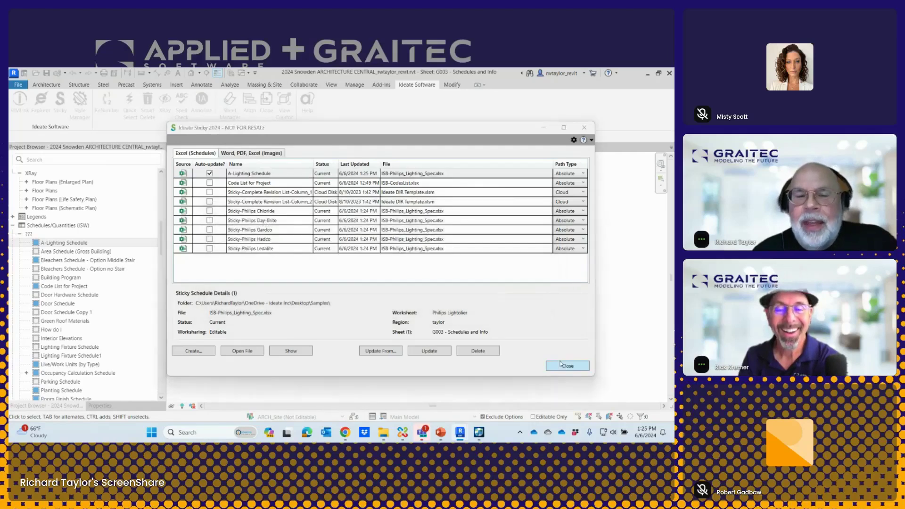
{"action": "left_click", "coordinate": [568, 365]}
{"action": "scroll", "coordinate": [421, 284], "scroll_direction": "down", "scroll_amount": 1}
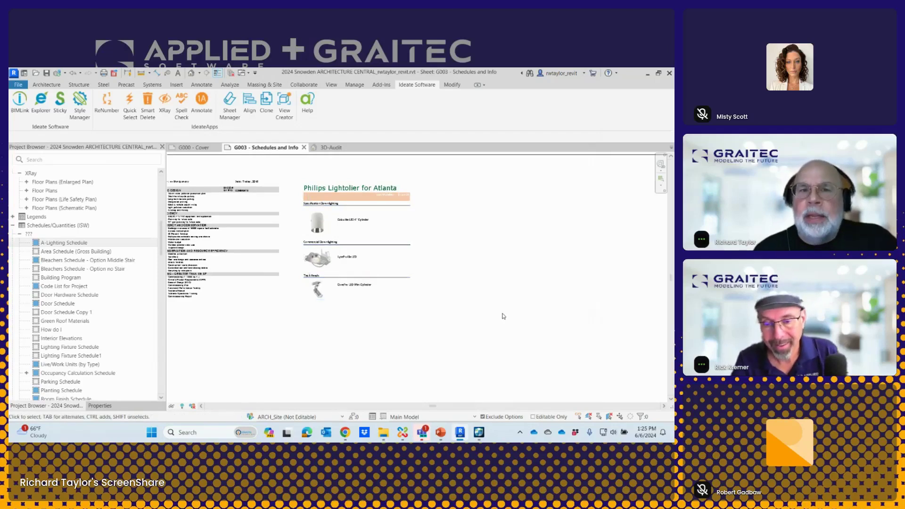
Step: Move the Vent Detail PDF image on sheet G003 up beside the Philips Lightolier schedule
{"action": "scroll", "coordinate": [498, 315], "scroll_direction": "down", "scroll_amount": 1}
{"action": "scroll", "coordinate": [491, 295], "scroll_direction": "down", "scroll_amount": 2}
{"action": "scroll", "coordinate": [363, 215], "scroll_direction": "down", "scroll_amount": 1}
{"action": "scroll", "coordinate": [363, 215], "scroll_direction": "up", "scroll_amount": 1}
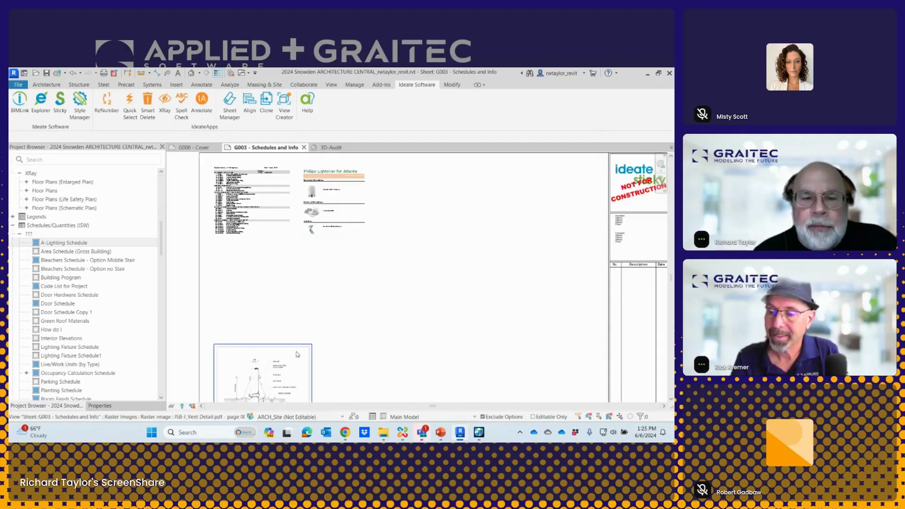
{"action": "left_click", "coordinate": [411, 241]}
{"action": "left_click_drag", "start_coordinate": [411, 241], "coordinate": [463, 170]}
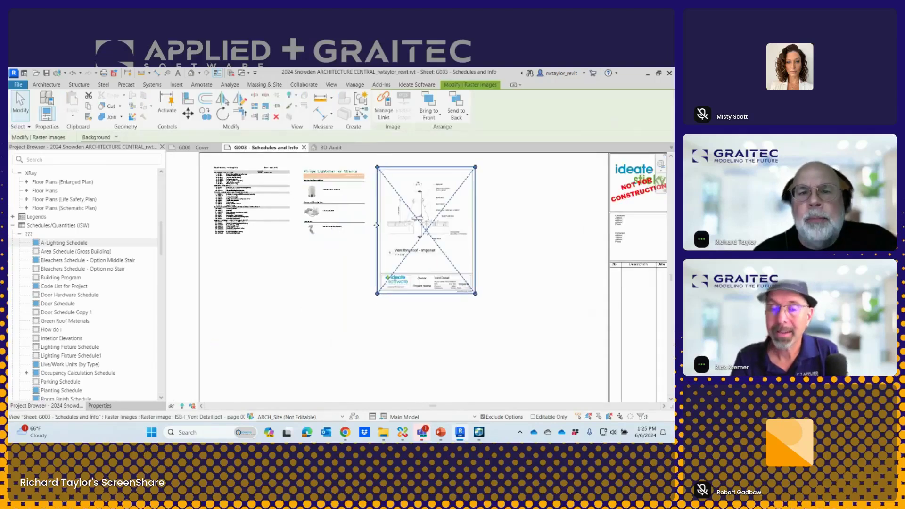
{"action": "left_click", "coordinate": [351, 267]}
Step: Inspect the vent detail on the sheet and open Ideate Sticky's list of Word, PDF and Excel images
{"action": "scroll", "coordinate": [443, 260], "scroll_direction": "up", "scroll_amount": 2}
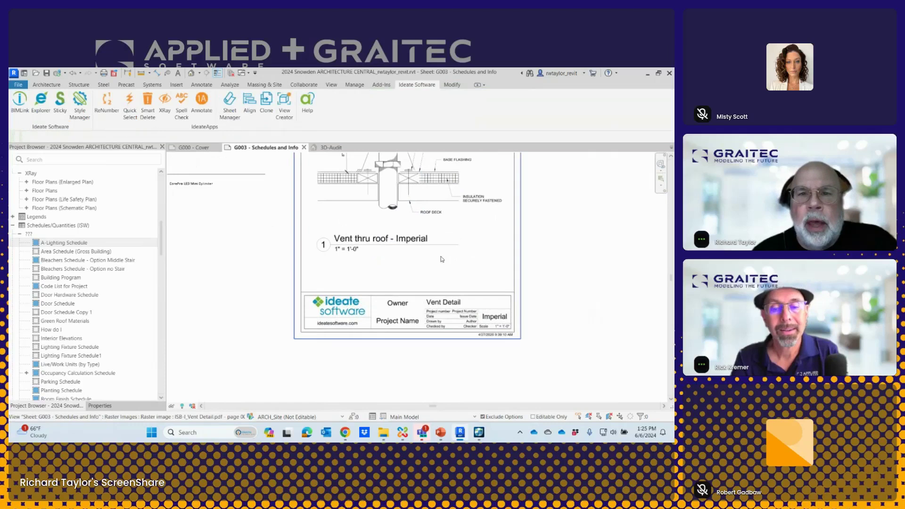
{"action": "scroll", "coordinate": [442, 259], "scroll_direction": "up", "scroll_amount": 2}
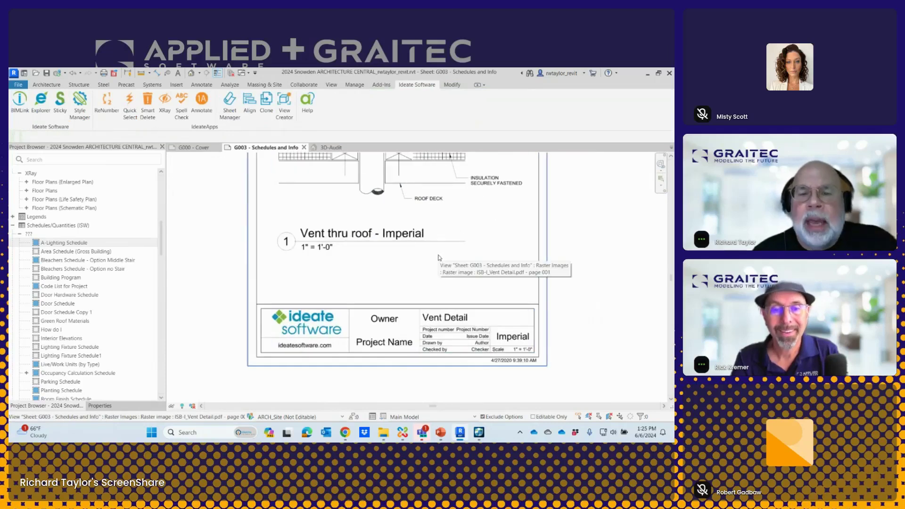
{"action": "scroll", "coordinate": [368, 302], "scroll_direction": "down", "scroll_amount": 3}
{"action": "scroll", "coordinate": [366, 302], "scroll_direction": "down", "scroll_amount": 2}
{"action": "scroll", "coordinate": [328, 256], "scroll_direction": "up", "scroll_amount": 2}
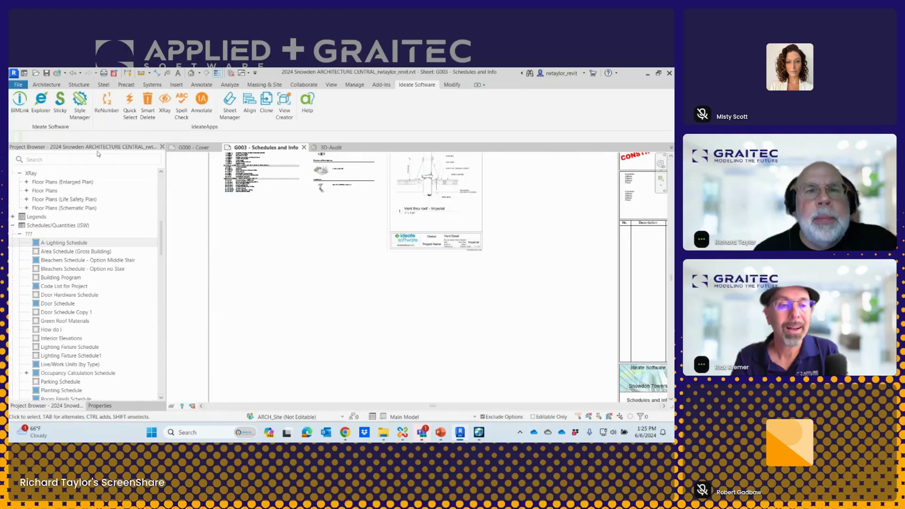
{"action": "left_click", "coordinate": [60, 103]}
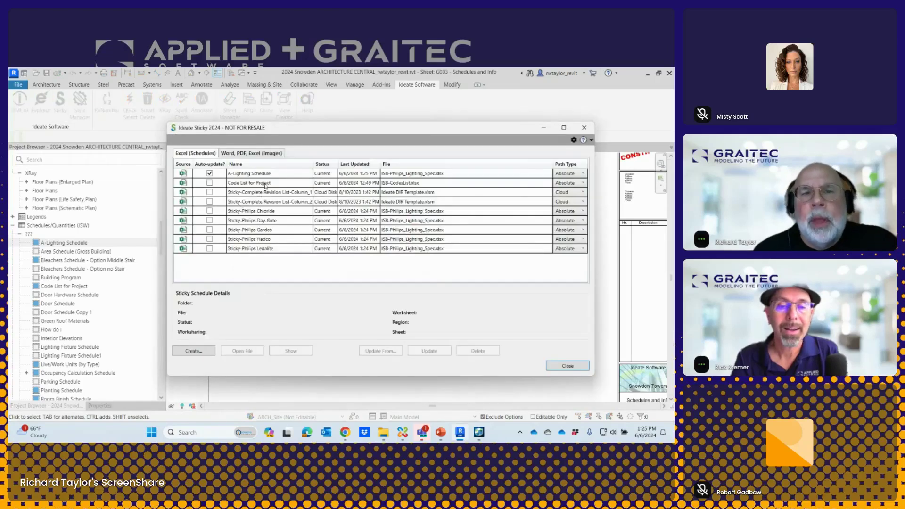
{"action": "left_click", "coordinate": [257, 155]}
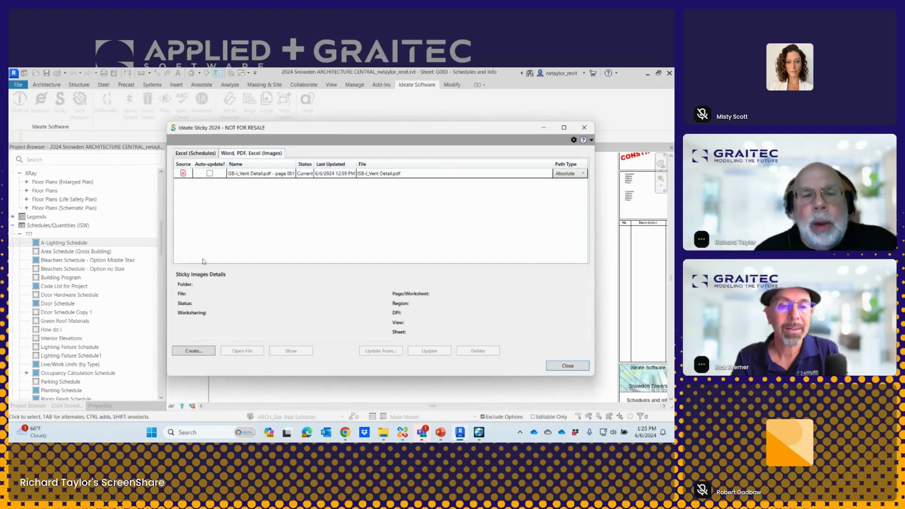
Step: Create a Sticky image of all pages of 2024 Snowden Door Details.pdf at 300 DPI in color, and close Ideate Sticky
{"action": "left_click", "coordinate": [204, 351]}
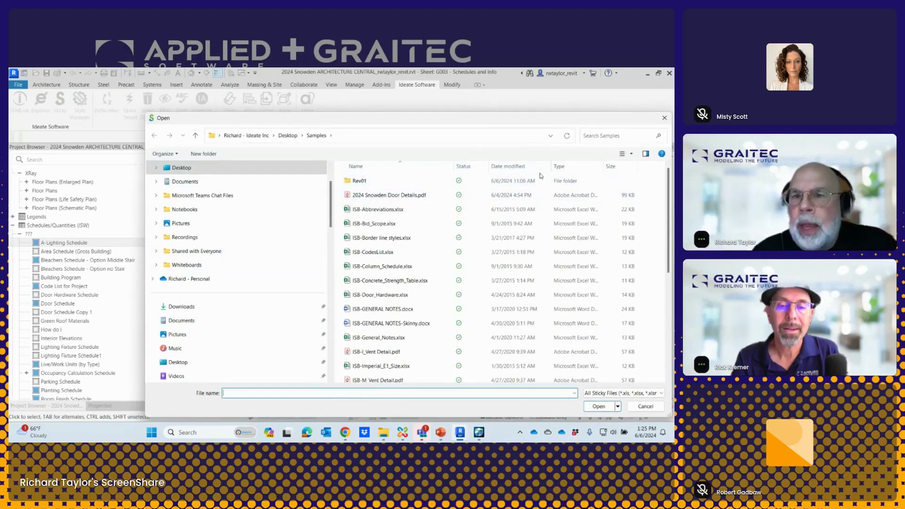
{"action": "left_click", "coordinate": [563, 166]}
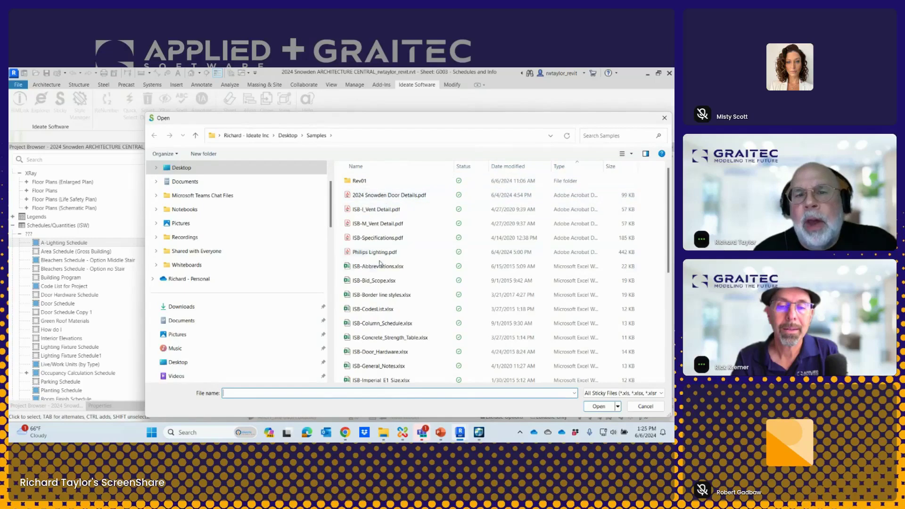
{"action": "left_click", "coordinate": [372, 198]}
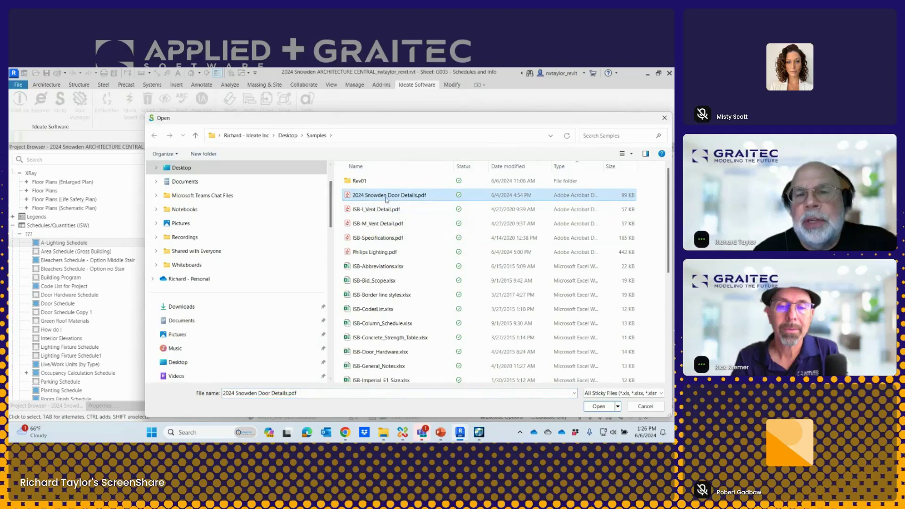
{"action": "left_click", "coordinate": [598, 406]}
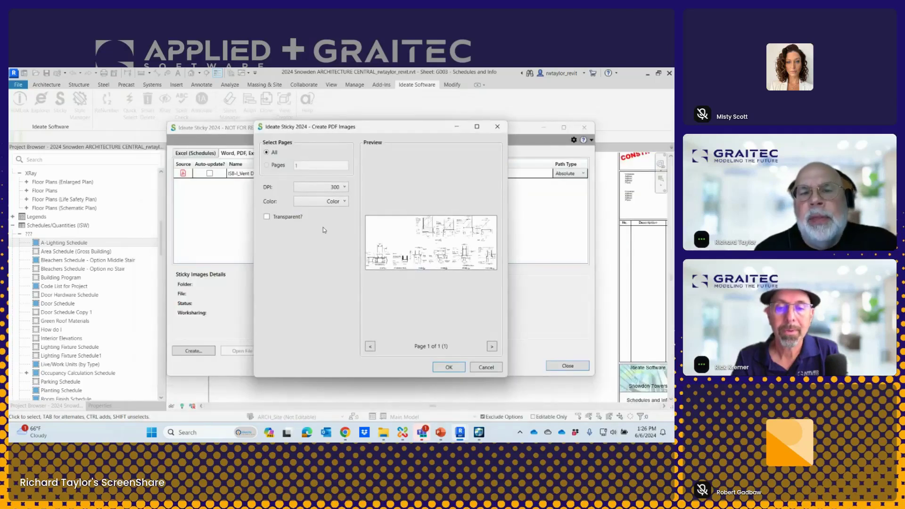
{"action": "left_click", "coordinate": [309, 192]}
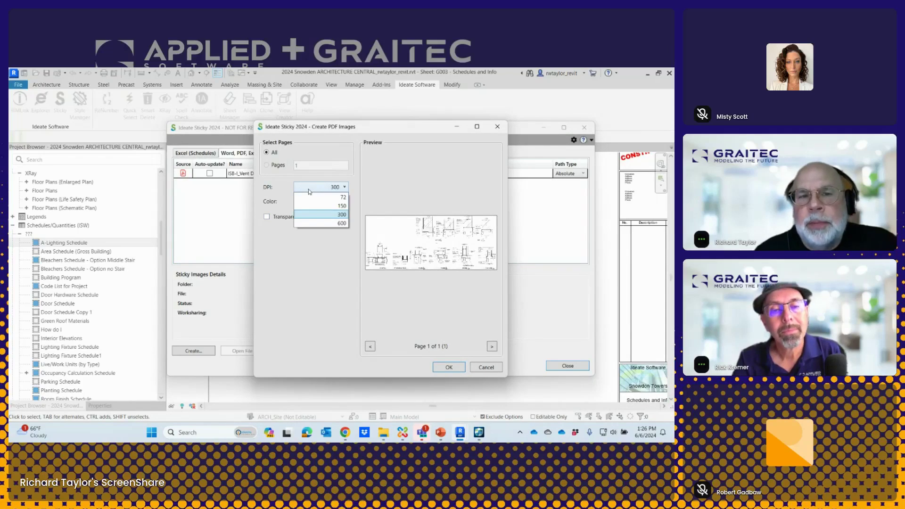
{"action": "left_click", "coordinate": [310, 192]}
{"action": "left_click", "coordinate": [314, 204]}
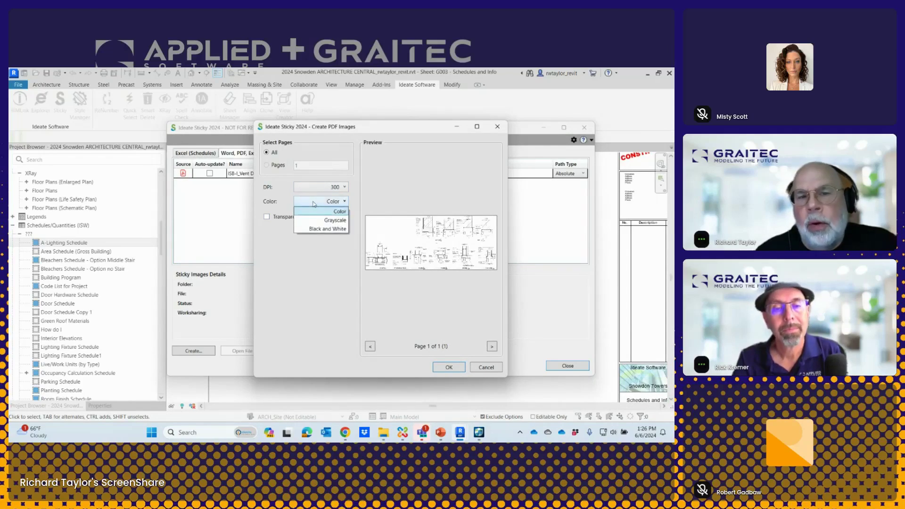
{"action": "left_click", "coordinate": [313, 205]}
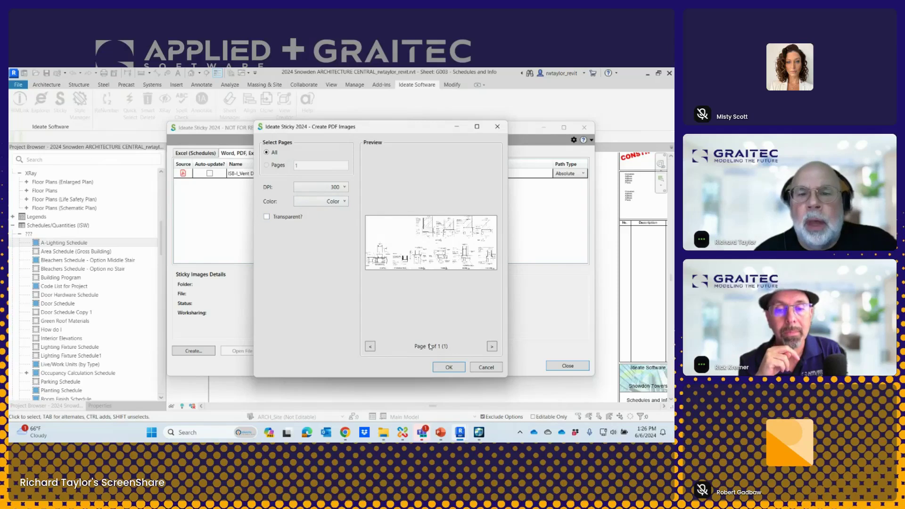
{"action": "left_click", "coordinate": [448, 367]}
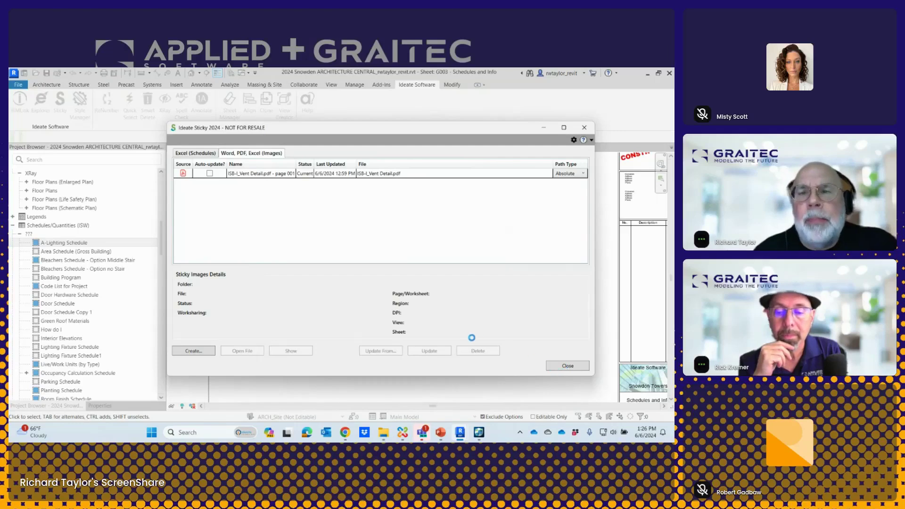
{"action": "left_click", "coordinate": [566, 366]}
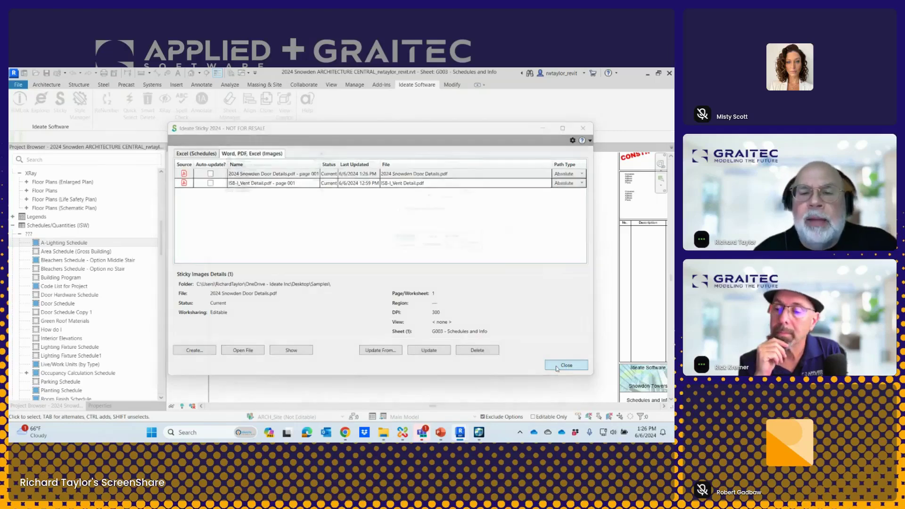
Step: Move the door details image inside sheet G003, below the vent detail, and check its placement
{"action": "scroll", "coordinate": [445, 321], "scroll_direction": "down", "scroll_amount": 2}
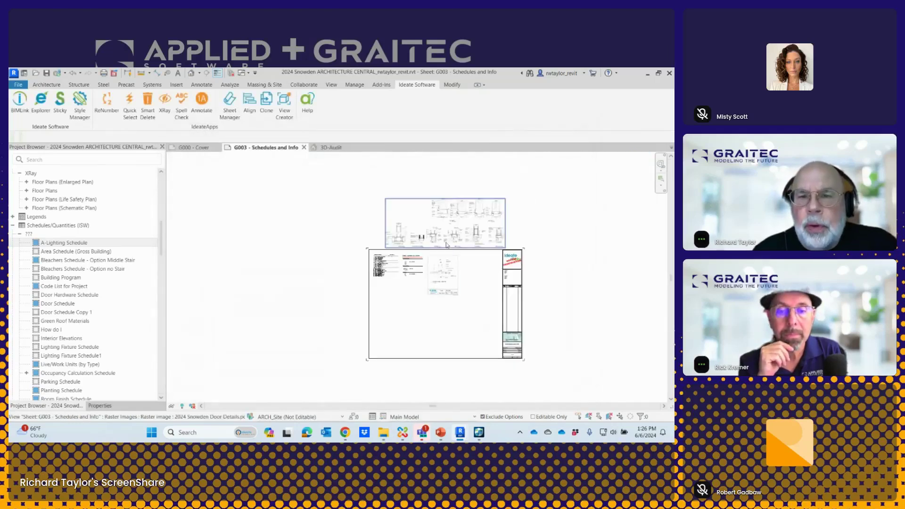
{"action": "left_click", "coordinate": [436, 338]}
{"action": "key", "text": "Escape"}
{"action": "scroll", "coordinate": [443, 365], "scroll_direction": "up", "scroll_amount": 4}
{"action": "scroll", "coordinate": [405, 358], "scroll_direction": "up", "scroll_amount": 3}
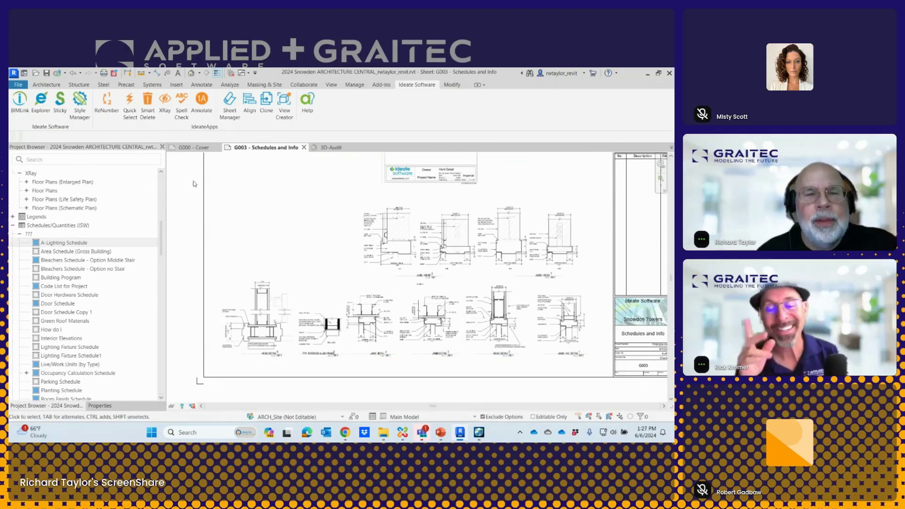
{"action": "scroll", "coordinate": [227, 207], "scroll_direction": "down", "scroll_amount": 3}
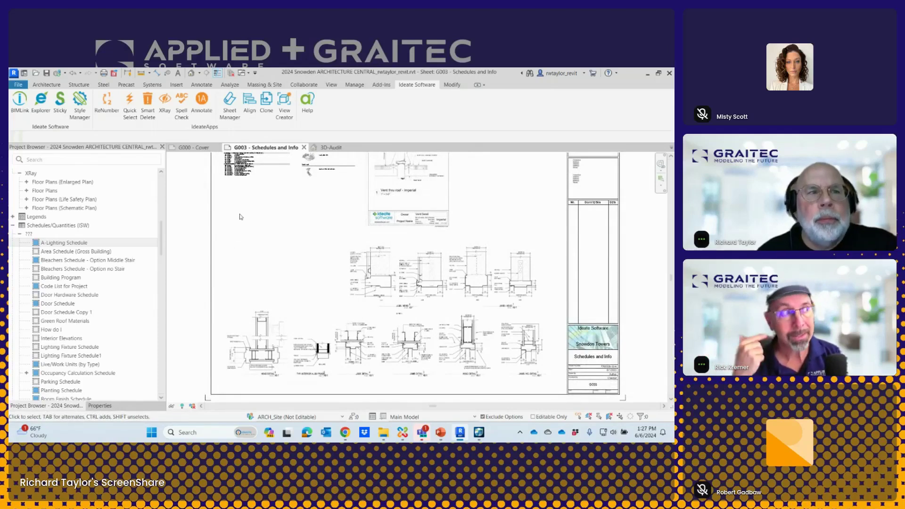
Step: Update the Snowden door details image from 2024 Snowden Door Details-Rev1.pdf in the Rev01 folder, and close Ideate Sticky
{"action": "left_click", "coordinate": [62, 115]}
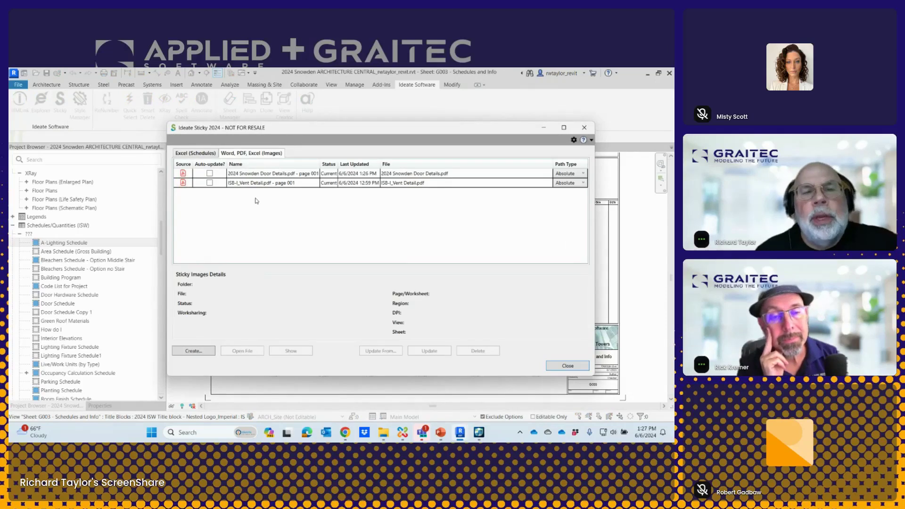
{"action": "left_click", "coordinate": [260, 176]}
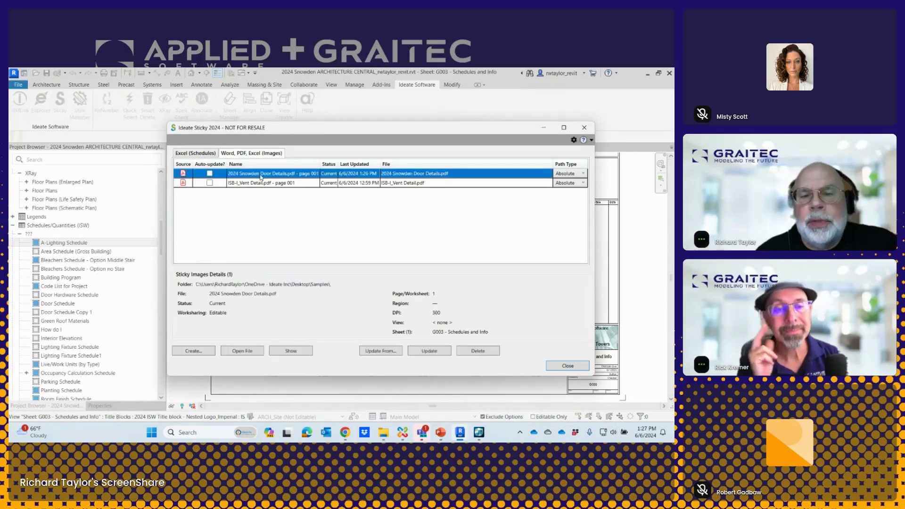
{"action": "left_click", "coordinate": [377, 351]}
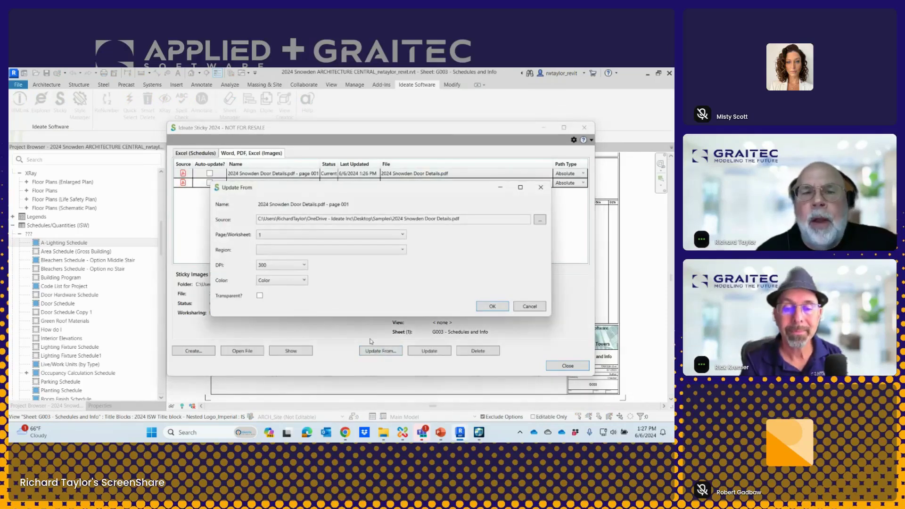
{"action": "left_click", "coordinate": [540, 220]}
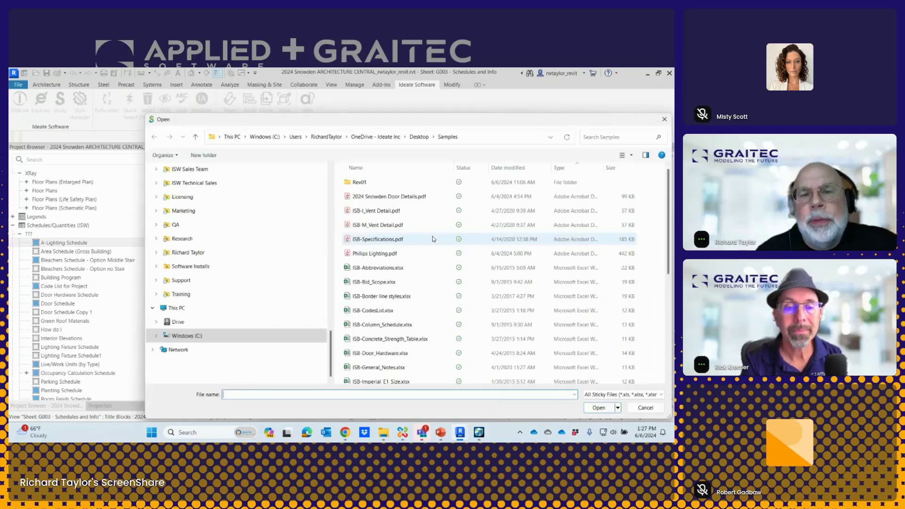
{"action": "double_click", "coordinate": [362, 183]}
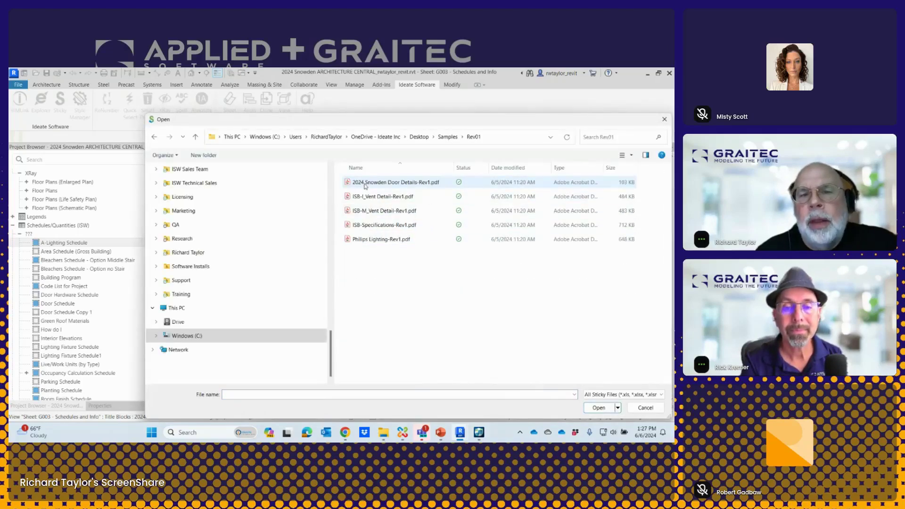
{"action": "left_click", "coordinate": [375, 187]}
{"action": "left_click", "coordinate": [590, 409]}
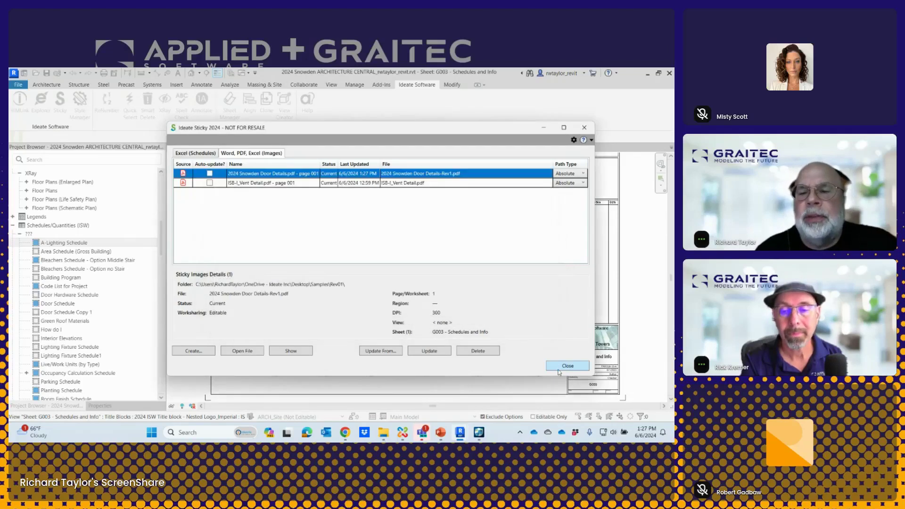
{"action": "left_click", "coordinate": [561, 367]}
Step: Inspect the revised door details image on sheet G003 for its revision markups
{"action": "scroll", "coordinate": [442, 315], "scroll_direction": "up", "scroll_amount": 5}
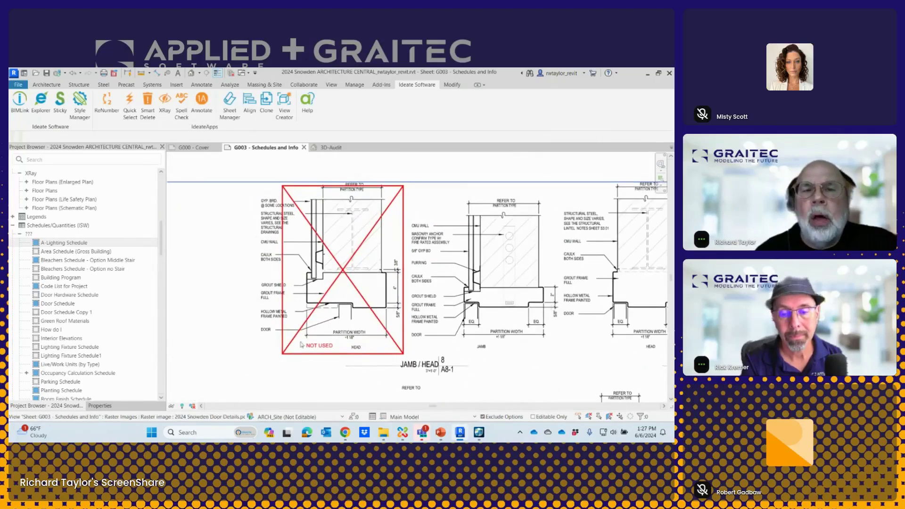
{"action": "left_click", "coordinate": [212, 293]}
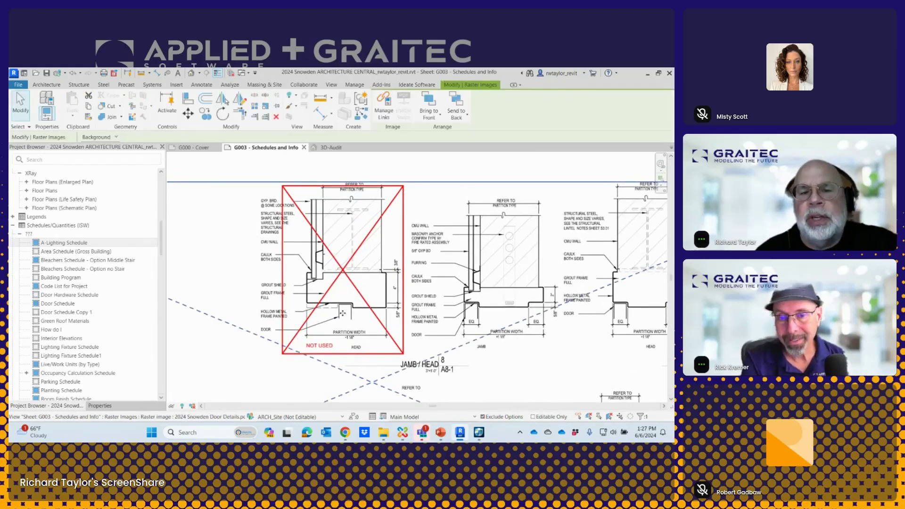
{"action": "scroll", "coordinate": [343, 312], "scroll_direction": "down", "scroll_amount": 6}
{"action": "key", "text": "Escape"}
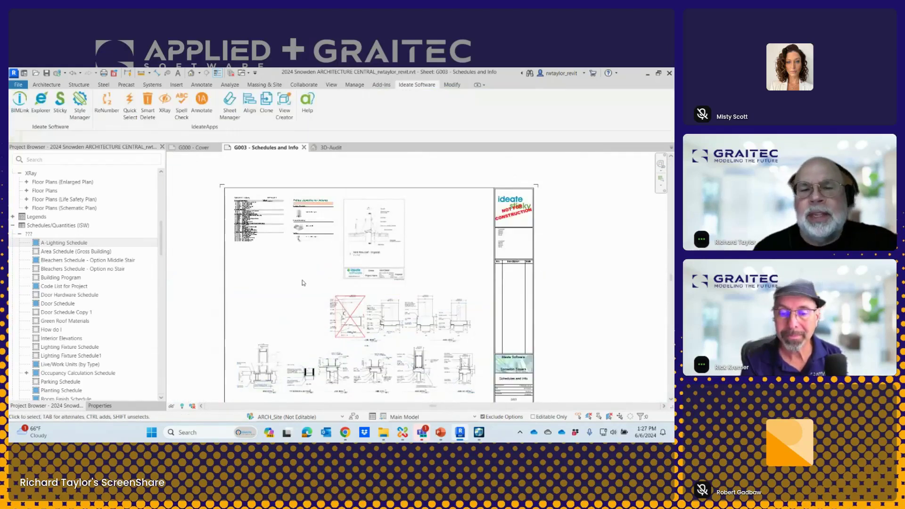
{"action": "scroll", "coordinate": [308, 279], "scroll_direction": "down", "scroll_amount": 1}
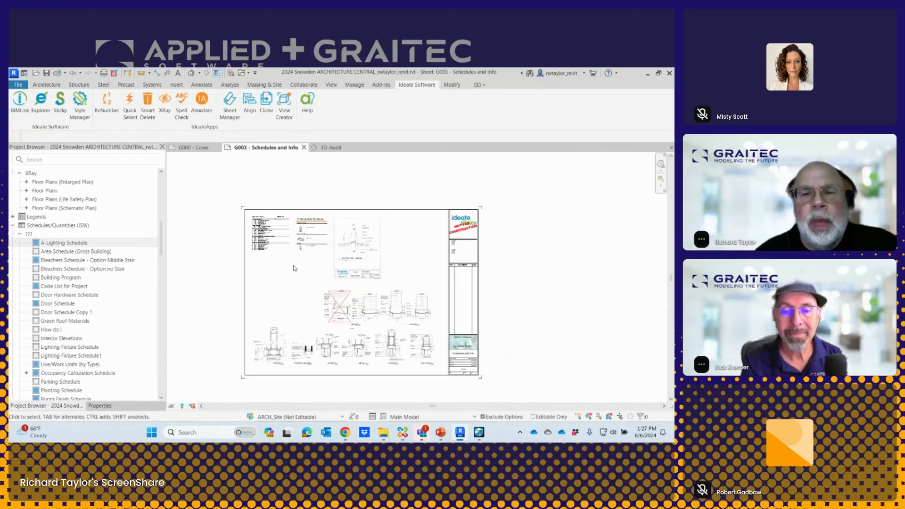
Step: Create a new sheet with the 2024 ISW Title block - Nested Logo_Imperial : ISB titleblock
{"action": "left_click", "coordinate": [332, 86]}
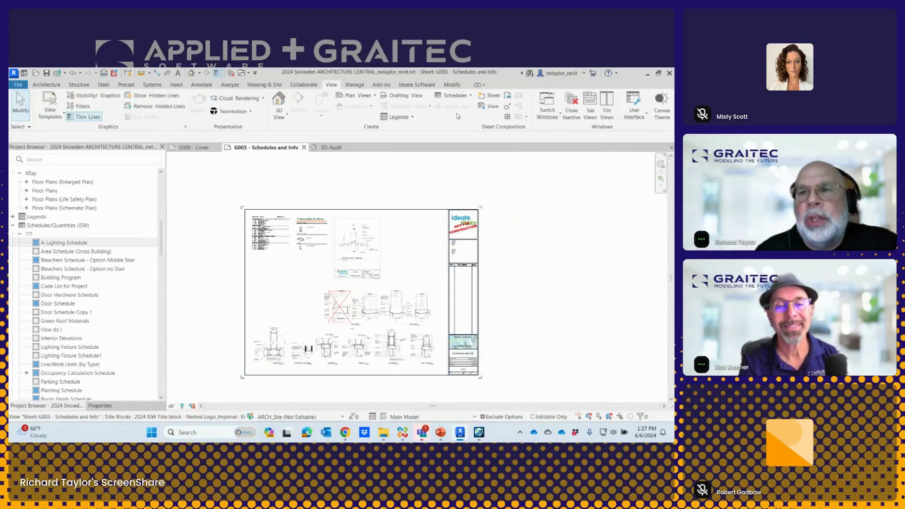
{"action": "left_click", "coordinate": [488, 96]}
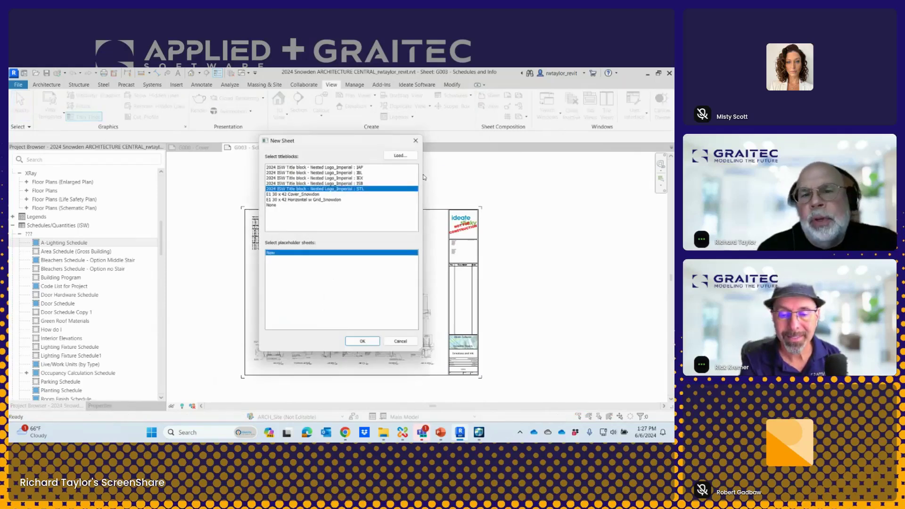
{"action": "left_click", "coordinate": [348, 182]}
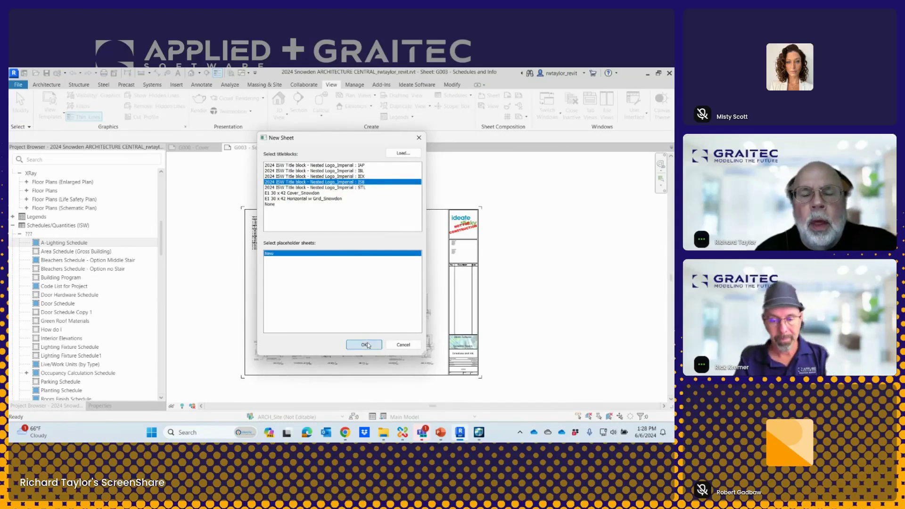
{"action": "left_click", "coordinate": [370, 344]}
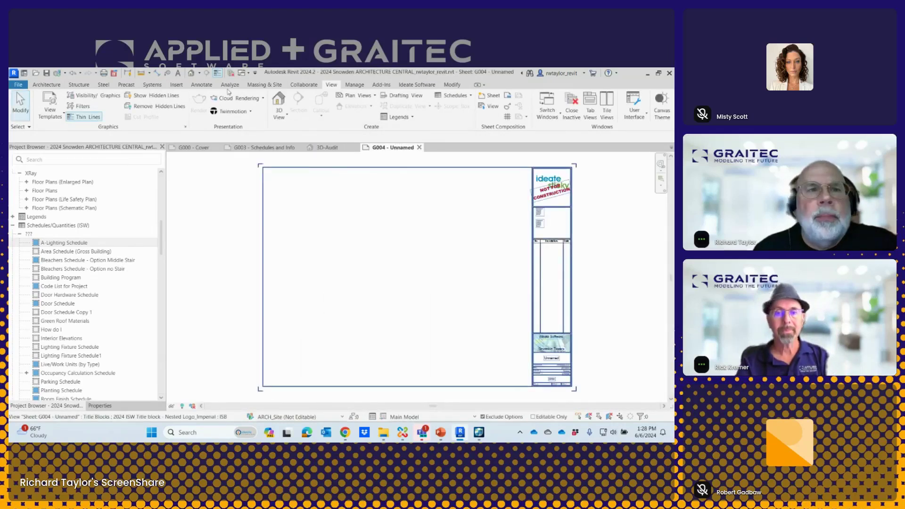
Step: Create Sticky images on the new sheet from pages 1-2,7 of ISB-Specifications.pdf in the Samples folder
{"action": "left_click", "coordinate": [417, 84]}
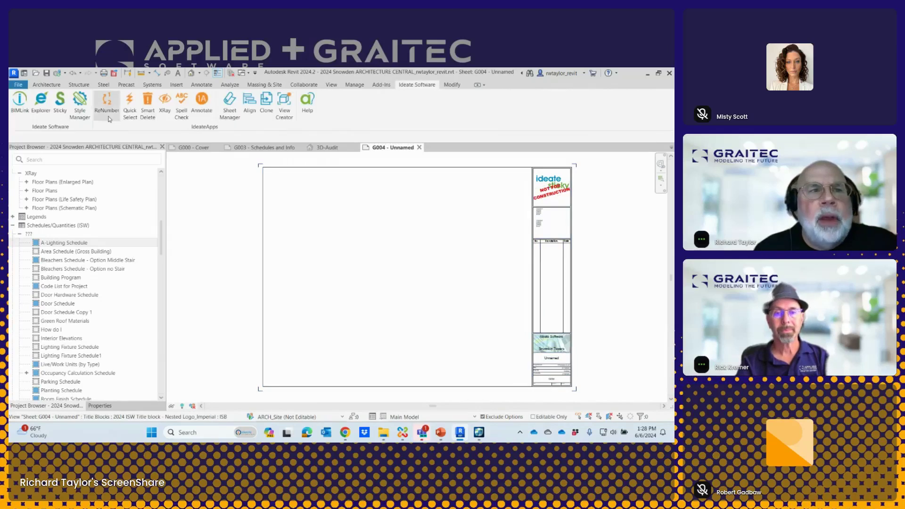
{"action": "left_click", "coordinate": [65, 117]}
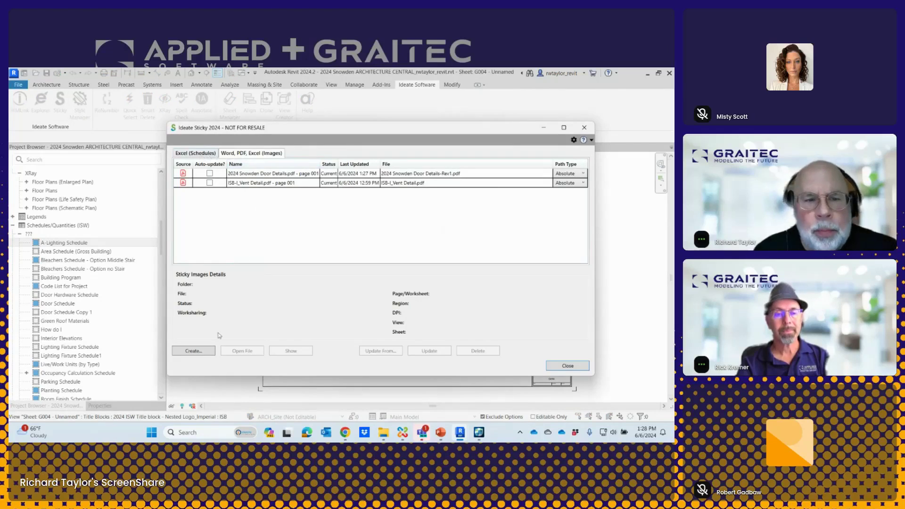
{"action": "left_click", "coordinate": [209, 352]}
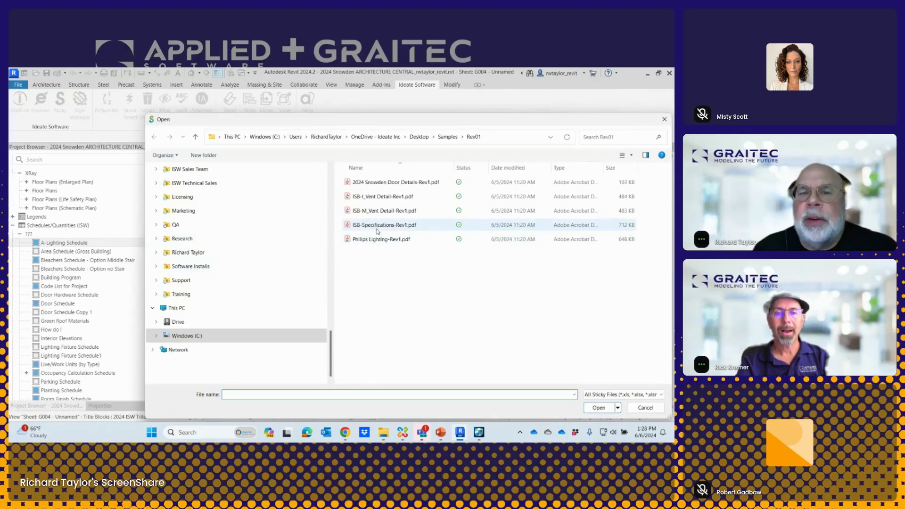
{"action": "left_click", "coordinate": [447, 137]}
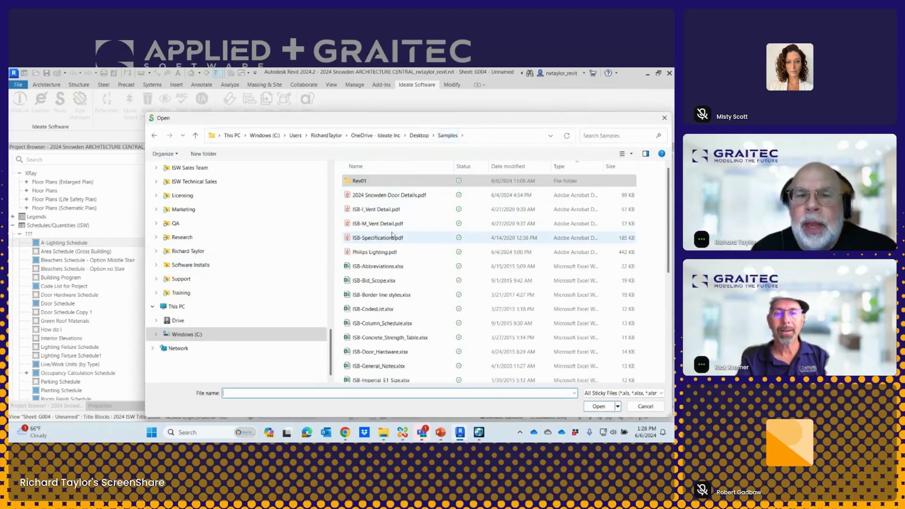
{"action": "left_click", "coordinate": [379, 239]}
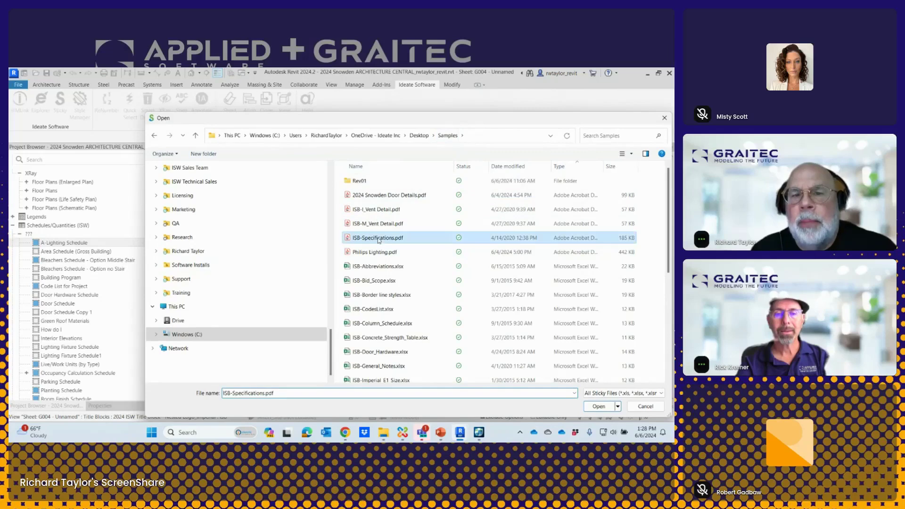
{"action": "left_click", "coordinate": [599, 406]}
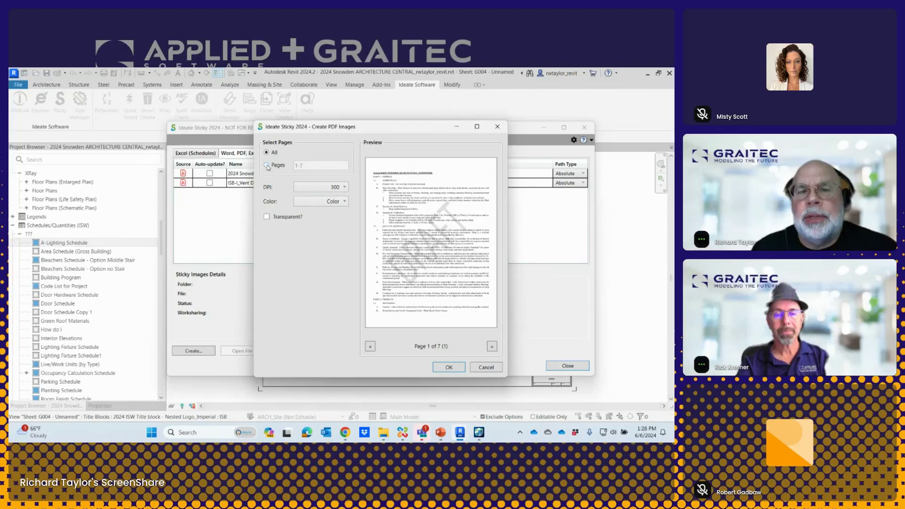
{"action": "left_click", "coordinate": [267, 165]}
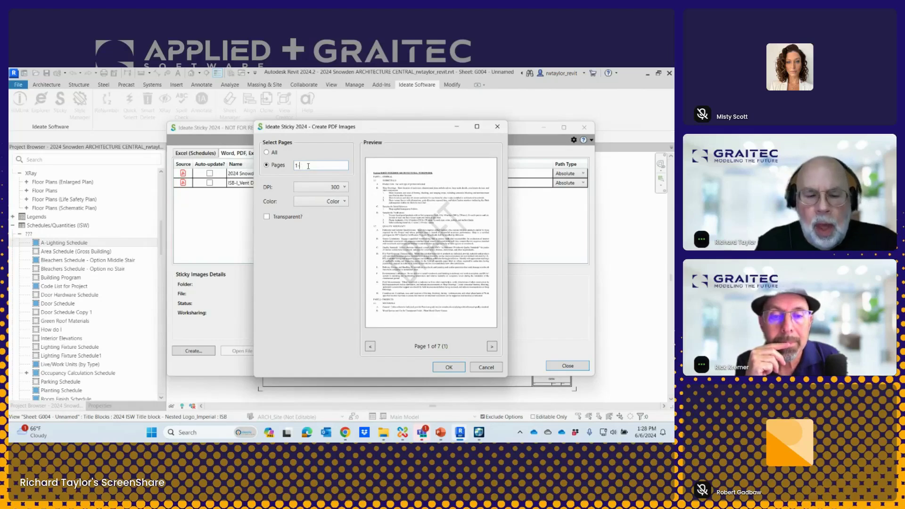
{"action": "type", "text": "-2,7"}
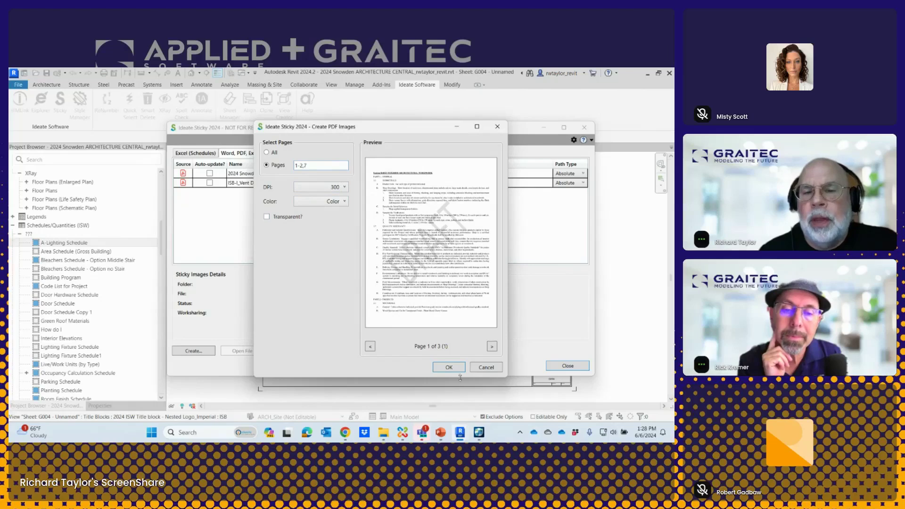
{"action": "left_click", "coordinate": [449, 367]}
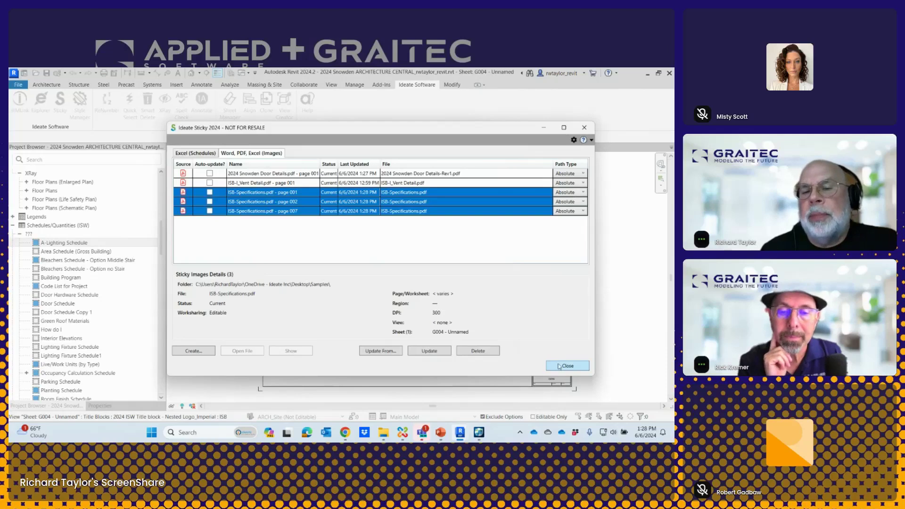
Step: Close Ideate Sticky and move the three specification page images to the upper-left corner of sheet G004
{"action": "left_click", "coordinate": [550, 365]}
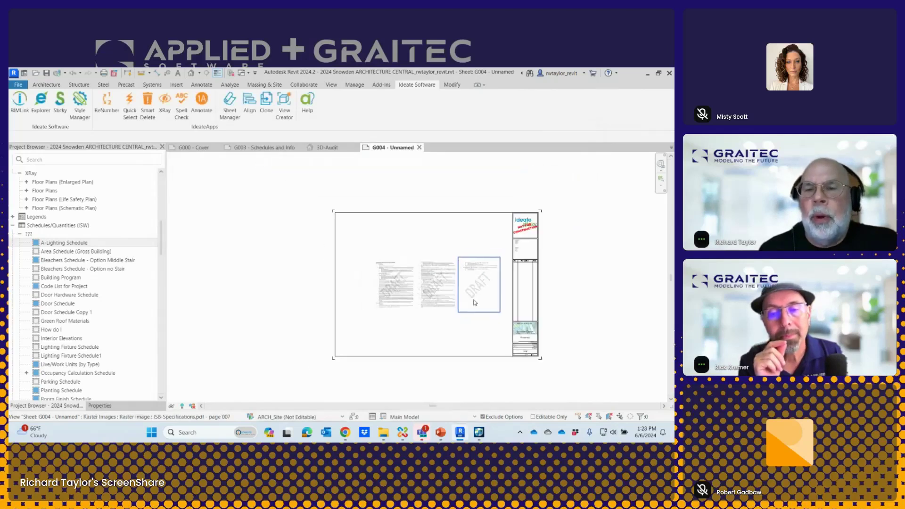
{"action": "left_click", "coordinate": [370, 298]}
{"action": "left_click_drag", "start_coordinate": [373, 303], "coordinate": [335, 254]}
{"action": "scroll", "coordinate": [337, 205], "scroll_direction": "up", "scroll_amount": 3}
{"action": "scroll", "coordinate": [338, 205], "scroll_direction": "up", "scroll_amount": 3}
{"action": "scroll", "coordinate": [317, 236], "scroll_direction": "down", "scroll_amount": 1}
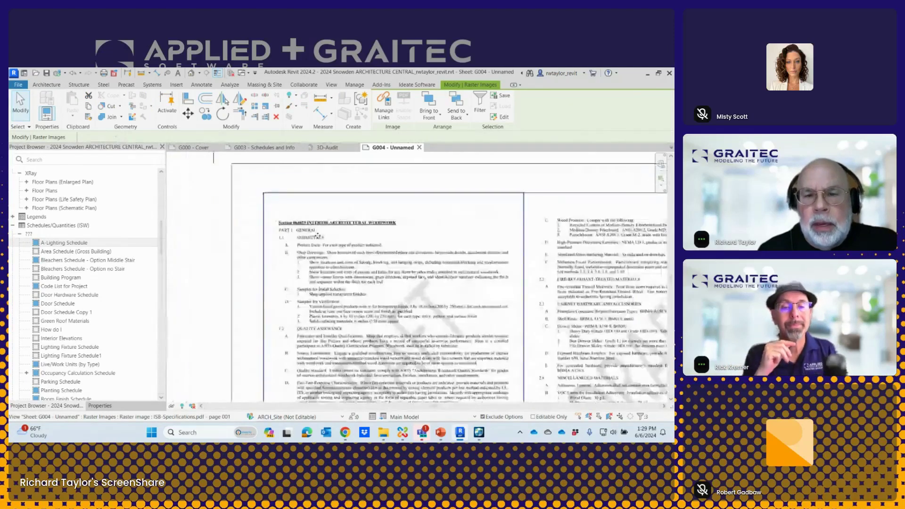
{"action": "scroll", "coordinate": [317, 236], "scroll_direction": "down", "scroll_amount": 2}
{"action": "scroll", "coordinate": [313, 238], "scroll_direction": "down", "scroll_amount": 1}
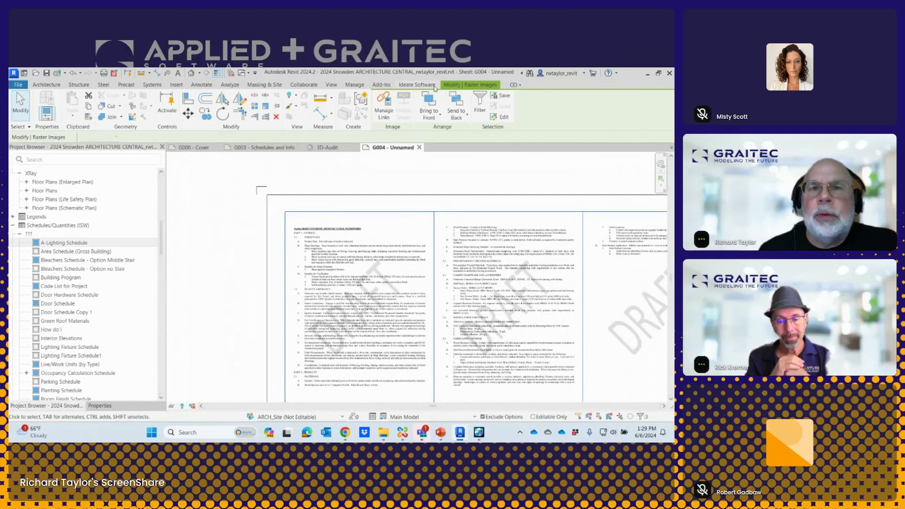
Step: Update the ISB-I_Vent Detail page 001 image from ISB-Specifications-Rev1.pdf in the Rev01 folder, and close Ideate Sticky
{"action": "left_click", "coordinate": [426, 85]}
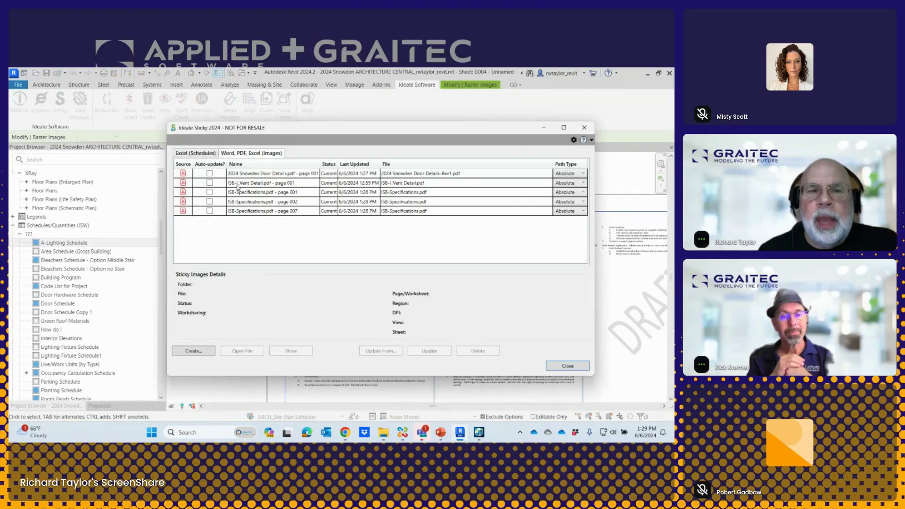
{"action": "left_click", "coordinate": [259, 187]}
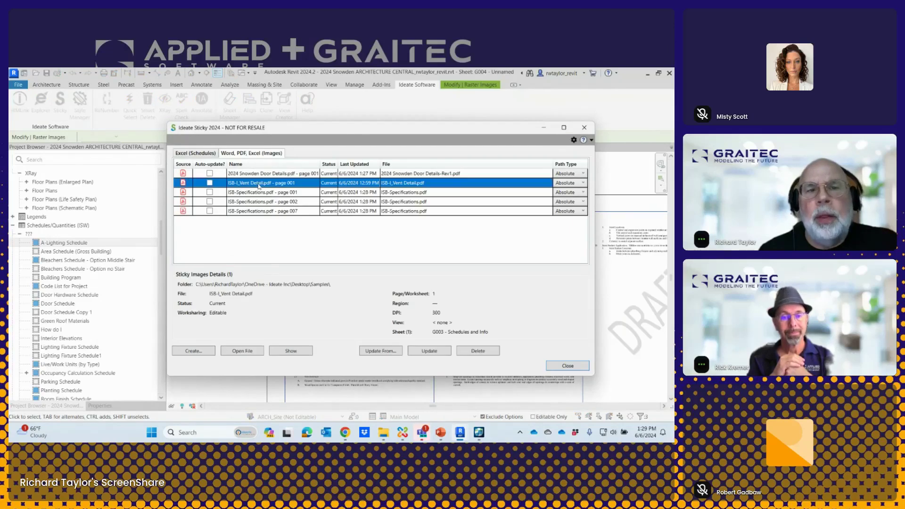
{"action": "left_click", "coordinate": [383, 350]}
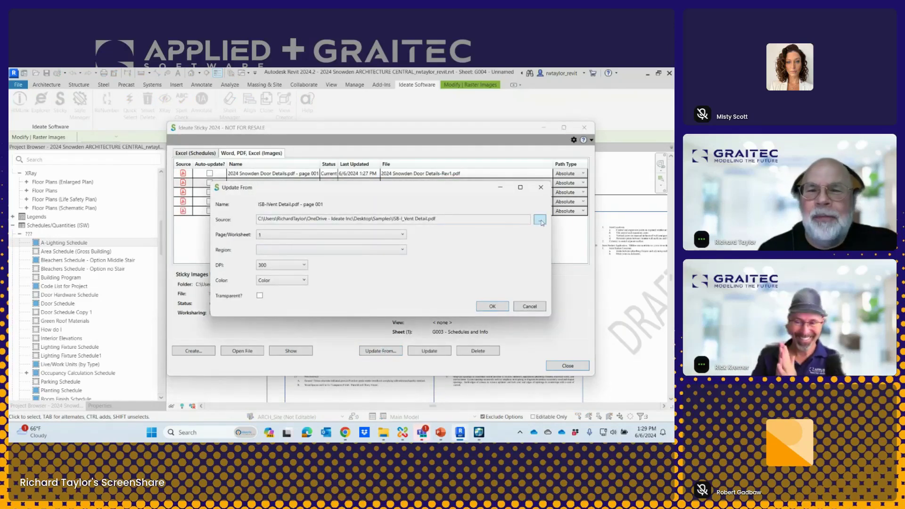
{"action": "left_click", "coordinate": [540, 220]}
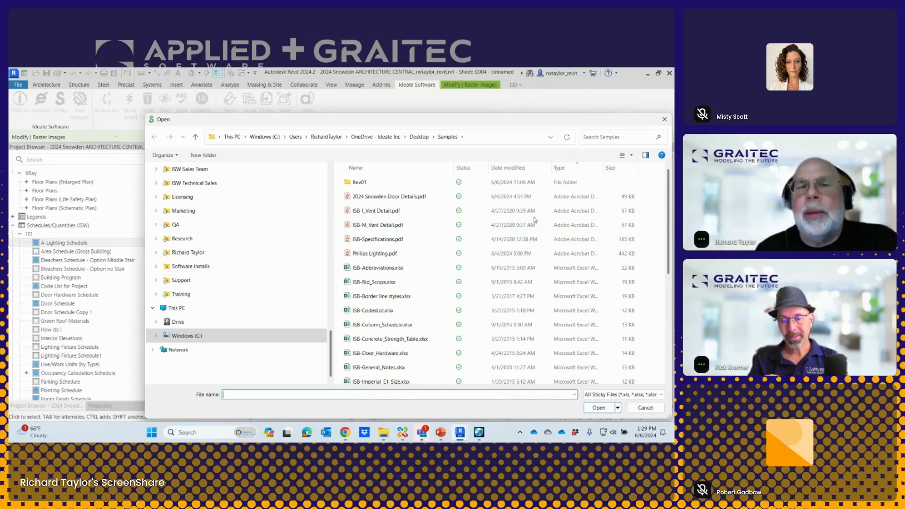
{"action": "double_click", "coordinate": [356, 185]}
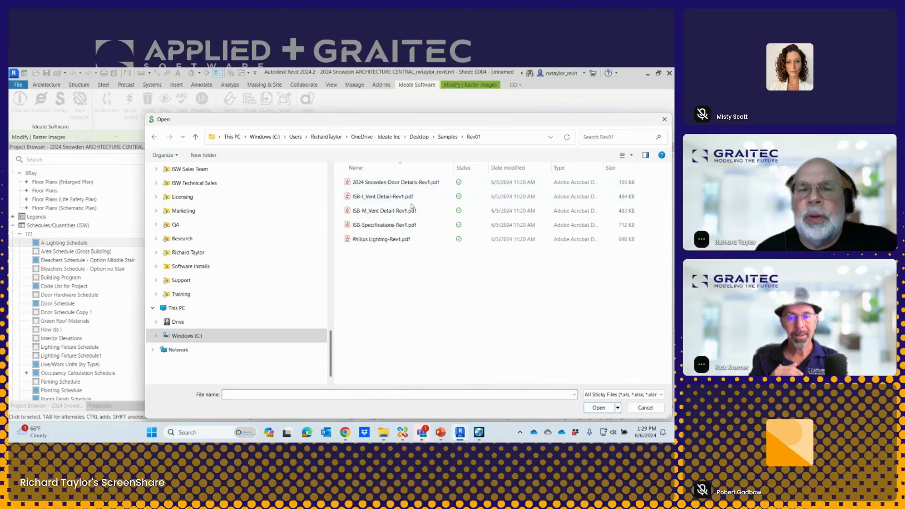
{"action": "left_click", "coordinate": [392, 227]}
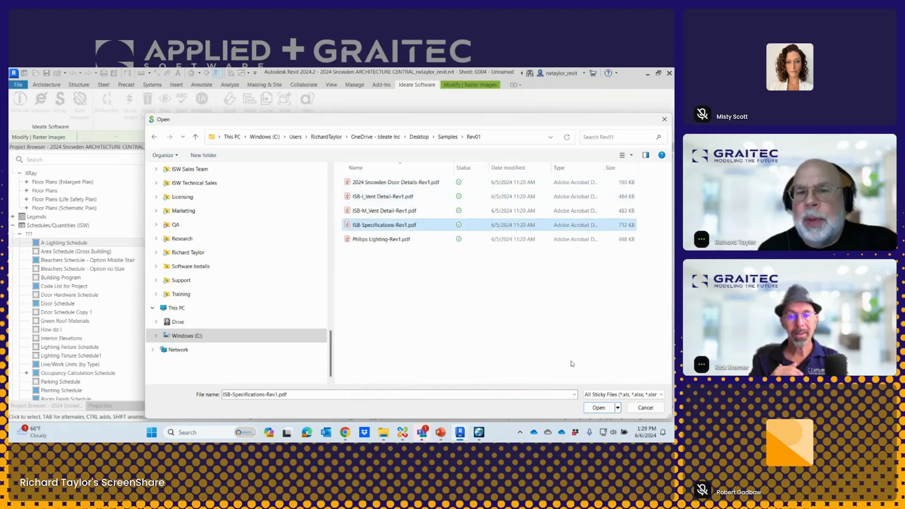
{"action": "left_click", "coordinate": [598, 407]}
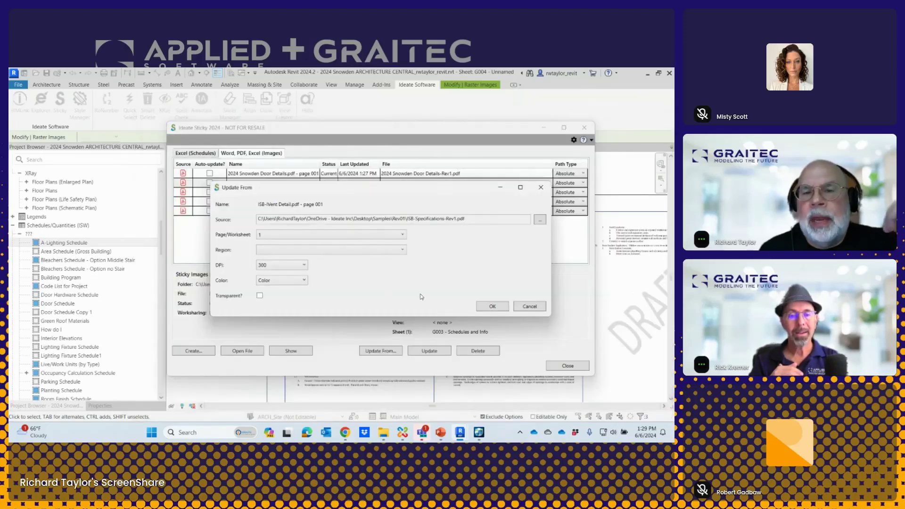
{"action": "left_click", "coordinate": [490, 306]}
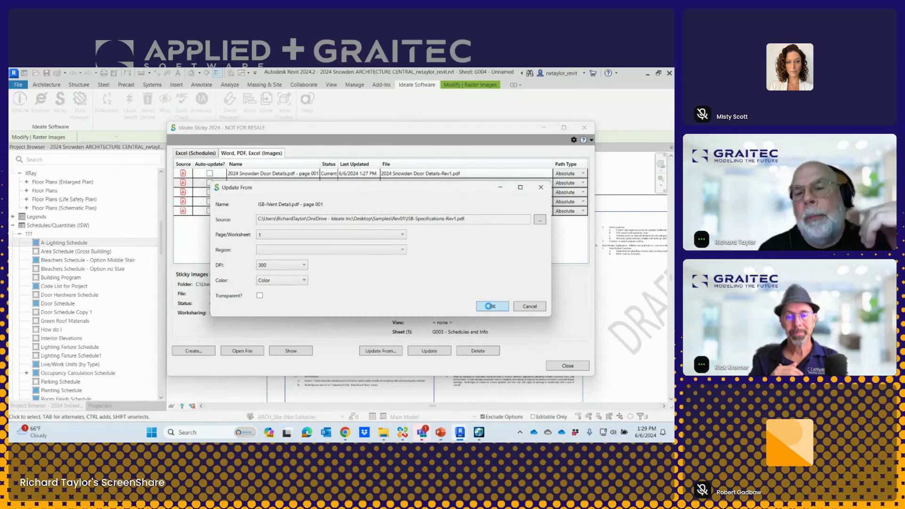
{"action": "left_click", "coordinate": [567, 365]}
Step: Inspect the first specification page on sheet G004 for revision markups, and clear the image selection
{"action": "scroll", "coordinate": [368, 297], "scroll_direction": "up", "scroll_amount": 4}
{"action": "scroll", "coordinate": [368, 297], "scroll_direction": "down", "scroll_amount": 5}
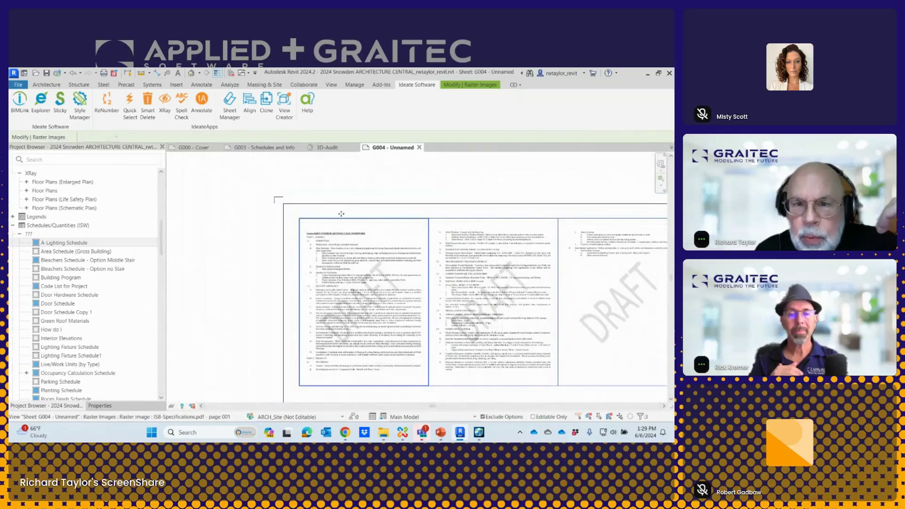
{"action": "scroll", "coordinate": [317, 226], "scroll_direction": "up", "scroll_amount": 4}
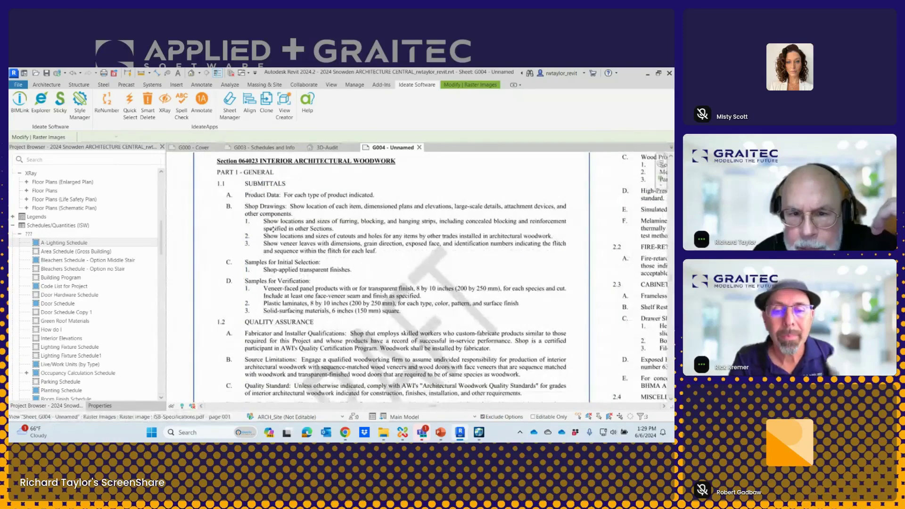
{"action": "scroll", "coordinate": [140, 244], "scroll_direction": "down", "scroll_amount": 8}
{"action": "scroll", "coordinate": [224, 231], "scroll_direction": "down", "scroll_amount": 5}
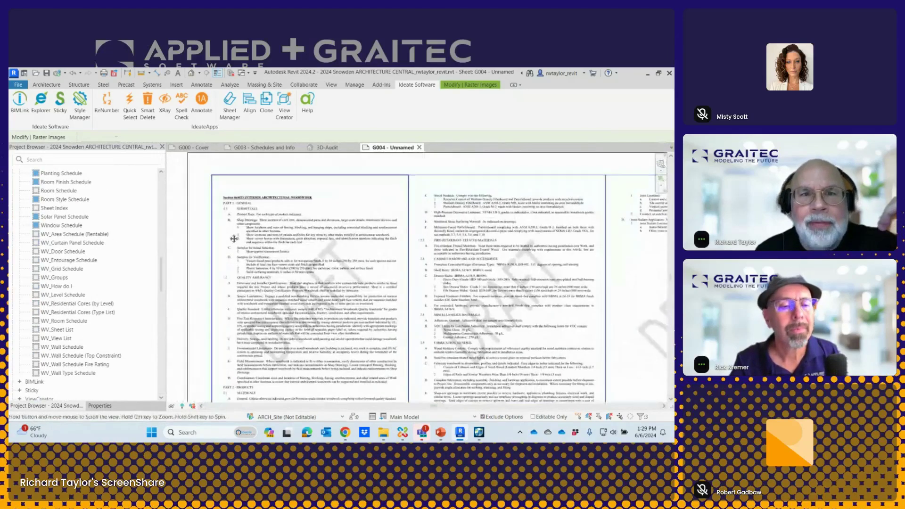
{"action": "left_click", "coordinate": [224, 231]}
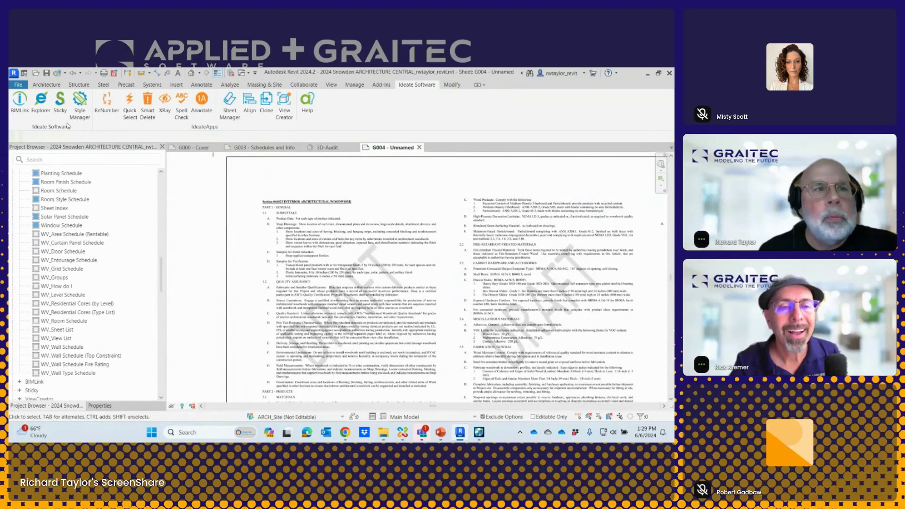
Step: Update the ISB-Specifications page 001 image from ISB-Specifications.pdf in the Samples folder, and close Ideate Sticky
{"action": "double_click", "coordinate": [309, 225]}
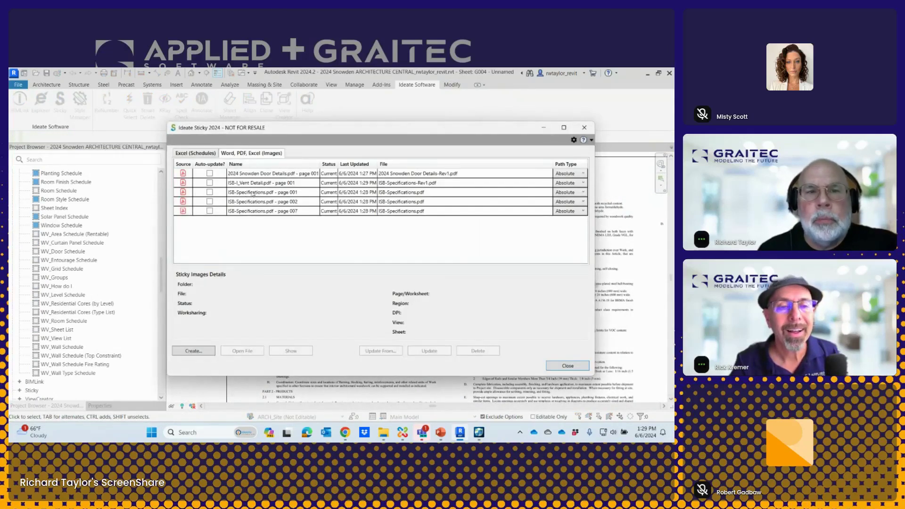
{"action": "left_click", "coordinate": [255, 186]}
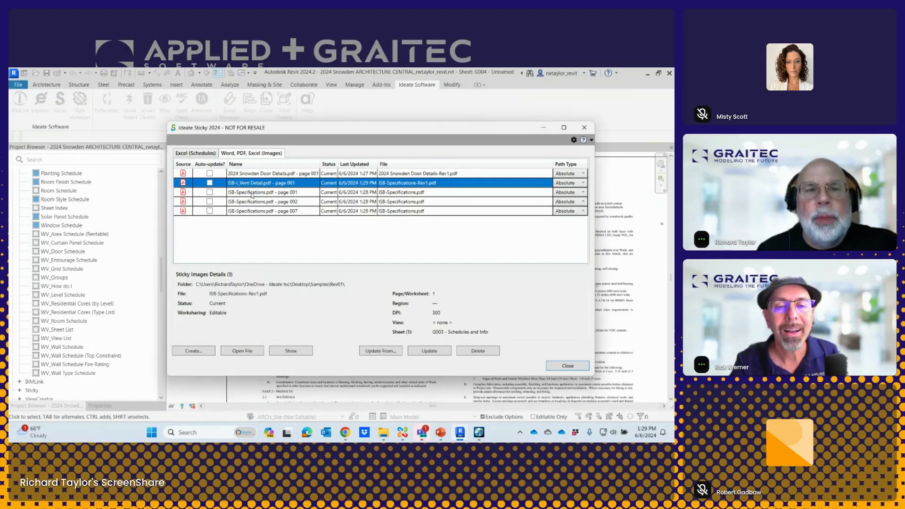
{"action": "left_click", "coordinate": [250, 194]}
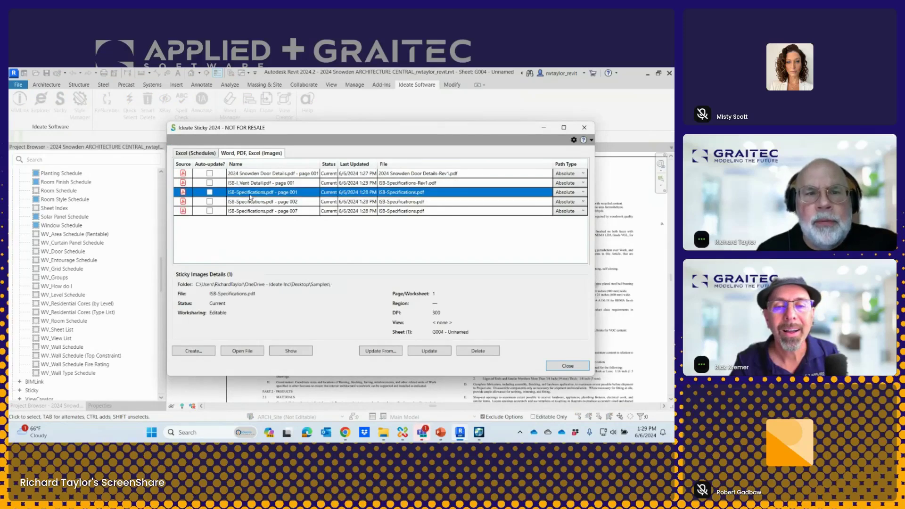
{"action": "left_click", "coordinate": [381, 351]}
{"action": "left_click", "coordinate": [539, 220]}
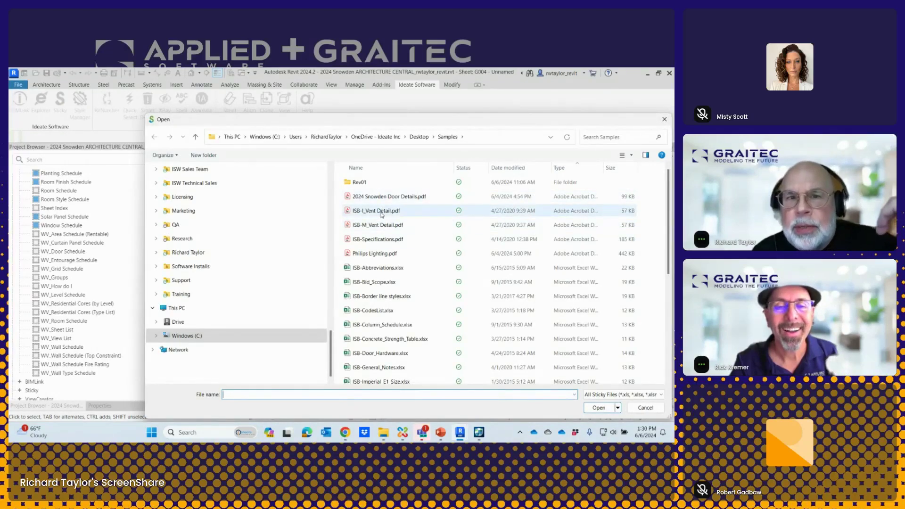
{"action": "left_click", "coordinate": [380, 242]}
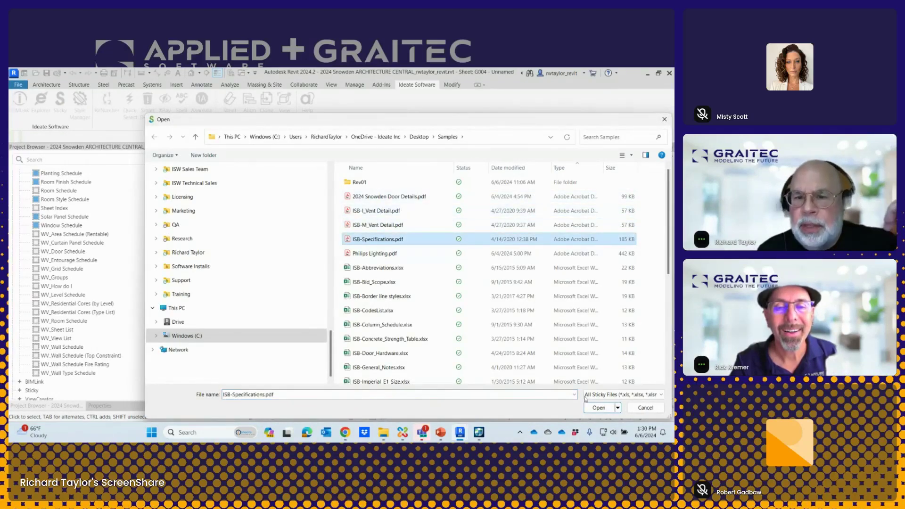
{"action": "left_click", "coordinate": [598, 408]}
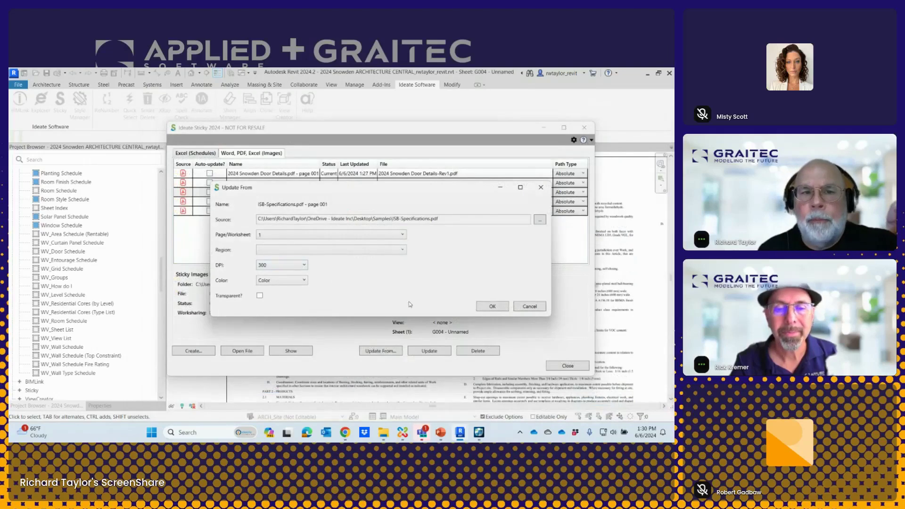
{"action": "left_click", "coordinate": [490, 307]}
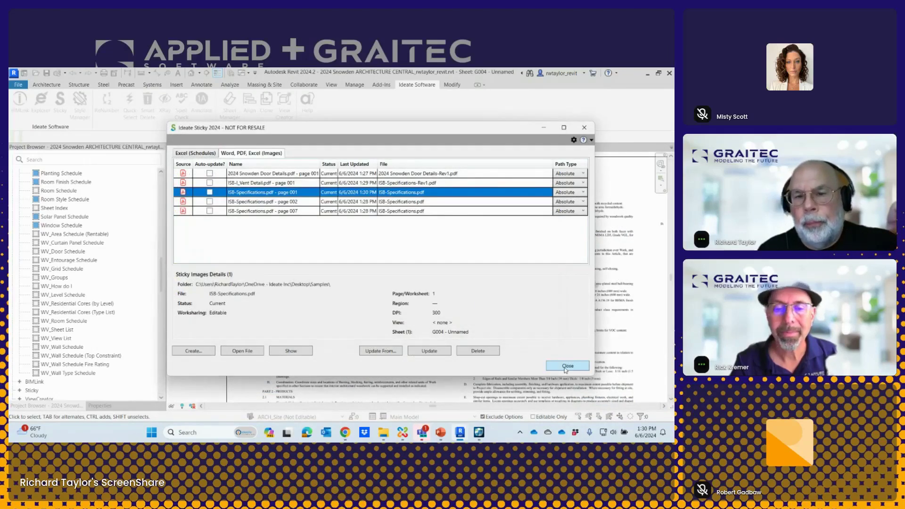
{"action": "left_click", "coordinate": [566, 366]}
Step: Check the reloaded specification page 001 image on sheet G004 for changed text in its Submittals section
{"action": "scroll", "coordinate": [379, 349], "scroll_direction": "up", "scroll_amount": 3}
{"action": "scroll", "coordinate": [382, 341], "scroll_direction": "down", "scroll_amount": 4}
{"action": "scroll", "coordinate": [383, 335], "scroll_direction": "up", "scroll_amount": 2}
{"action": "scroll", "coordinate": [383, 335], "scroll_direction": "down", "scroll_amount": 1}
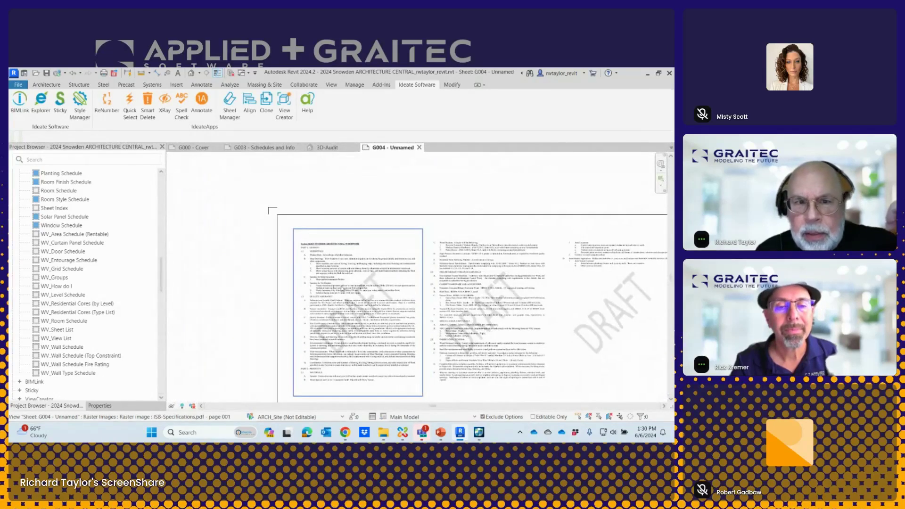
{"action": "scroll", "coordinate": [324, 259], "scroll_direction": "up", "scroll_amount": 3}
{"action": "scroll", "coordinate": [312, 250], "scroll_direction": "up", "scroll_amount": 1}
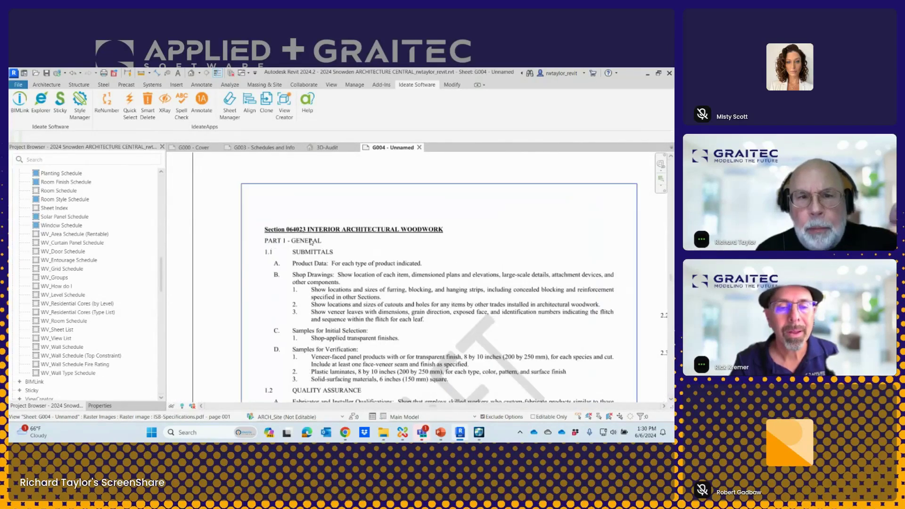
{"action": "scroll", "coordinate": [282, 229], "scroll_direction": "down", "scroll_amount": 2}
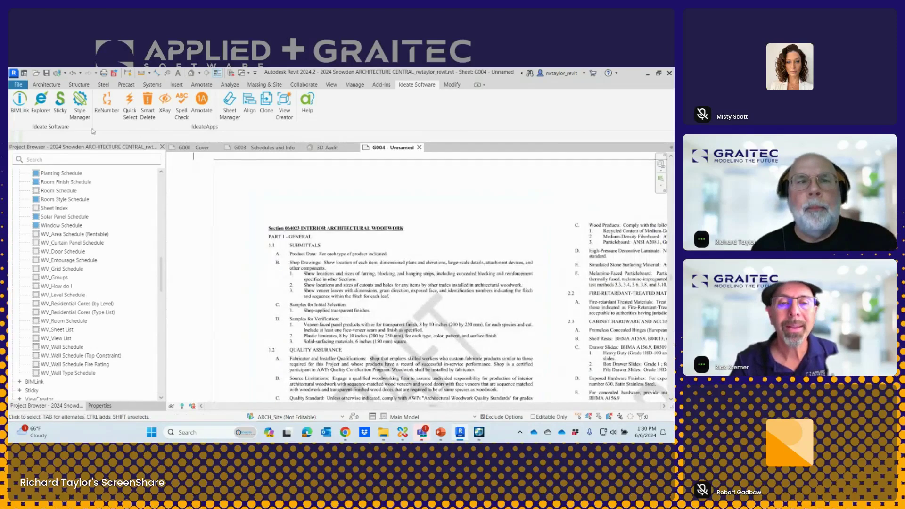
Step: Update the ISB-Specifications page 001 image from ISB-Specifications-Rev1.pdf in the Rev01 folder, and inspect its Samples for Verification text on the sheet
{"action": "left_click", "coordinate": [60, 113]}
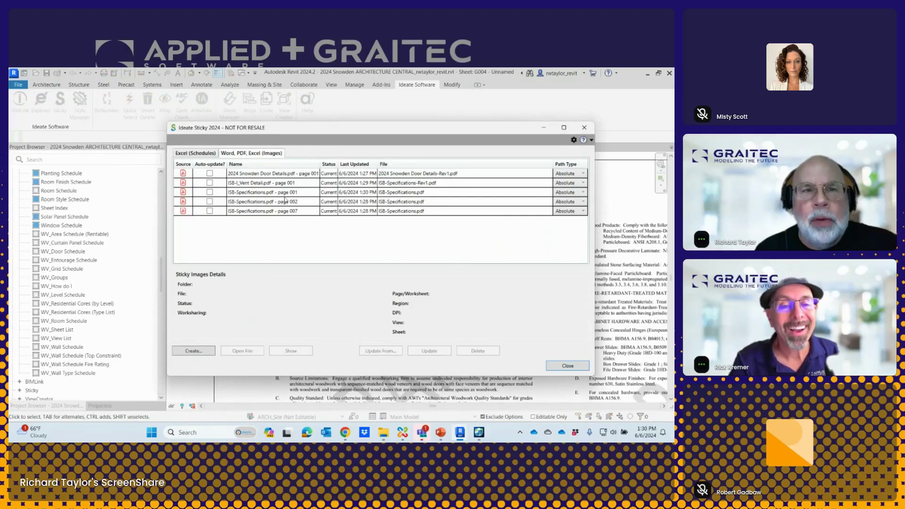
{"action": "left_click", "coordinate": [285, 192]}
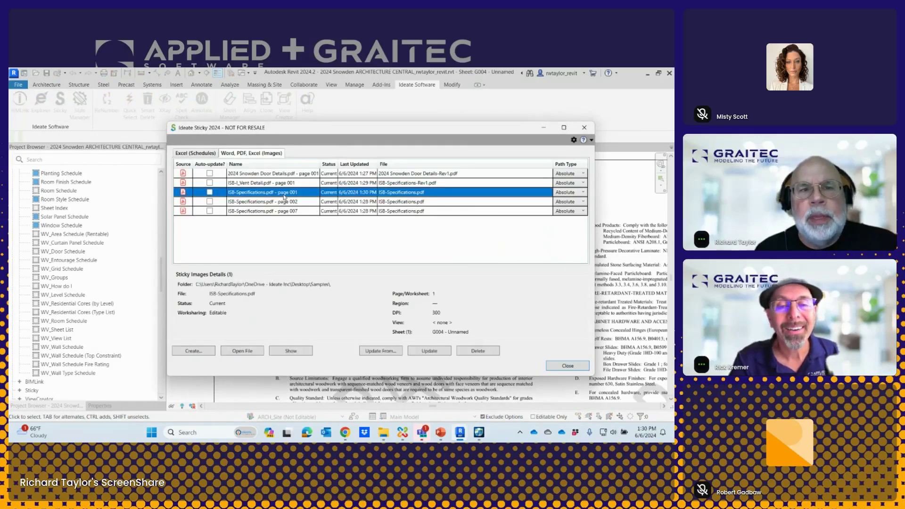
{"action": "left_click", "coordinate": [380, 351]}
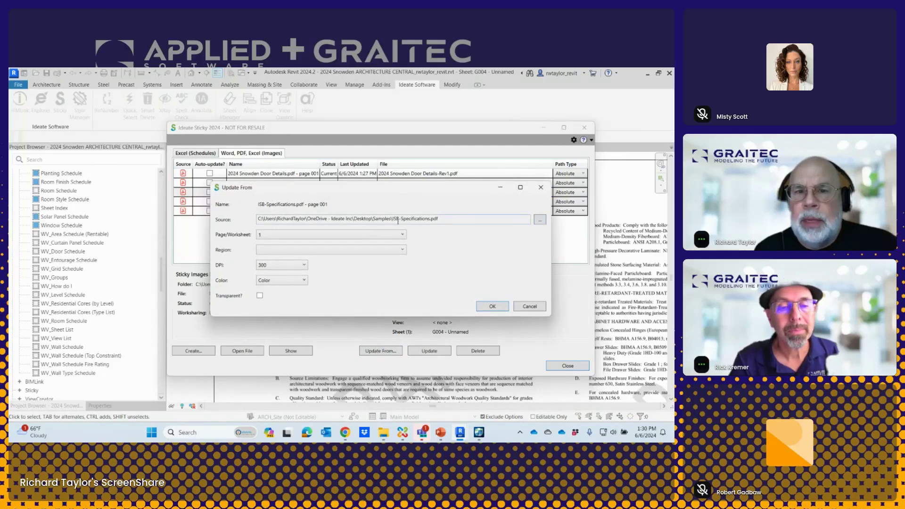
{"action": "left_click", "coordinate": [539, 220]}
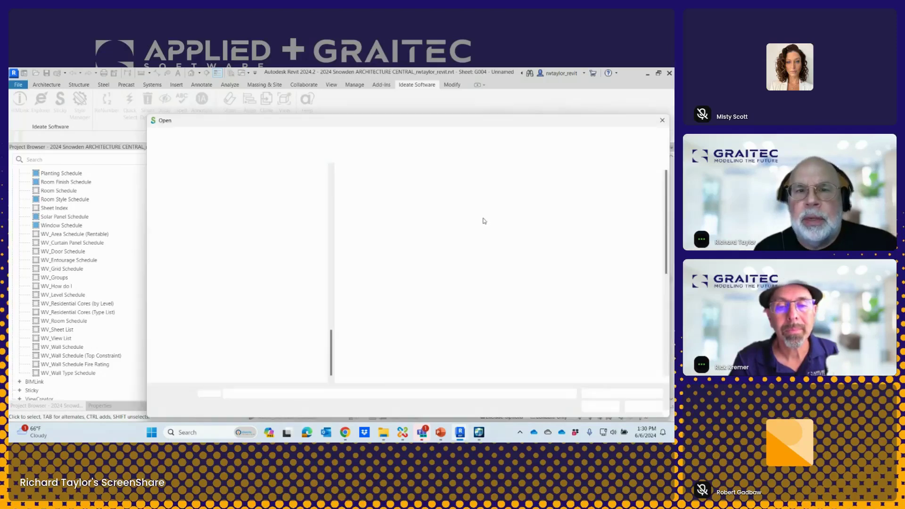
{"action": "double_click", "coordinate": [366, 184]}
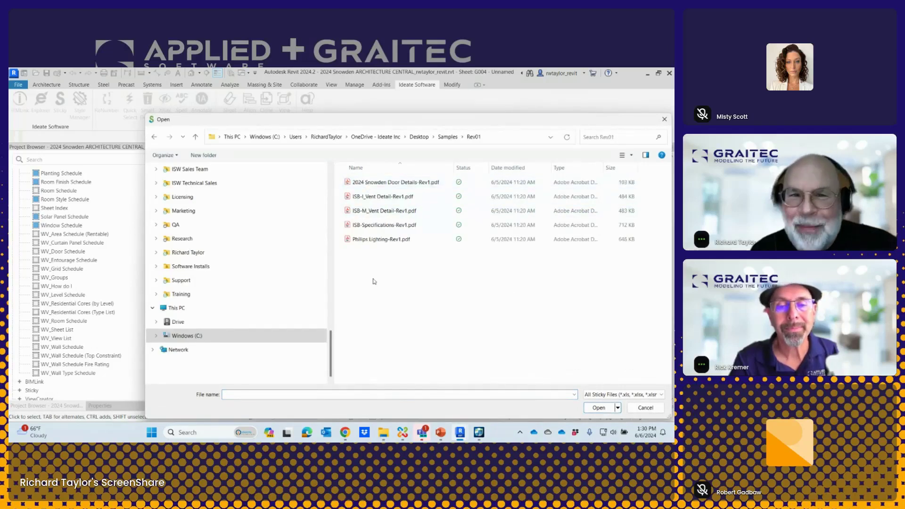
{"action": "left_click", "coordinate": [380, 226]}
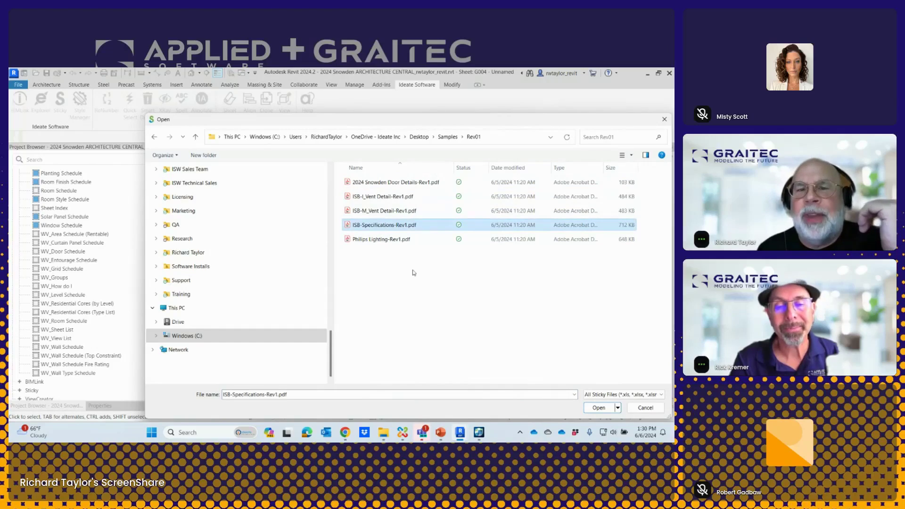
{"action": "left_click", "coordinate": [598, 407]}
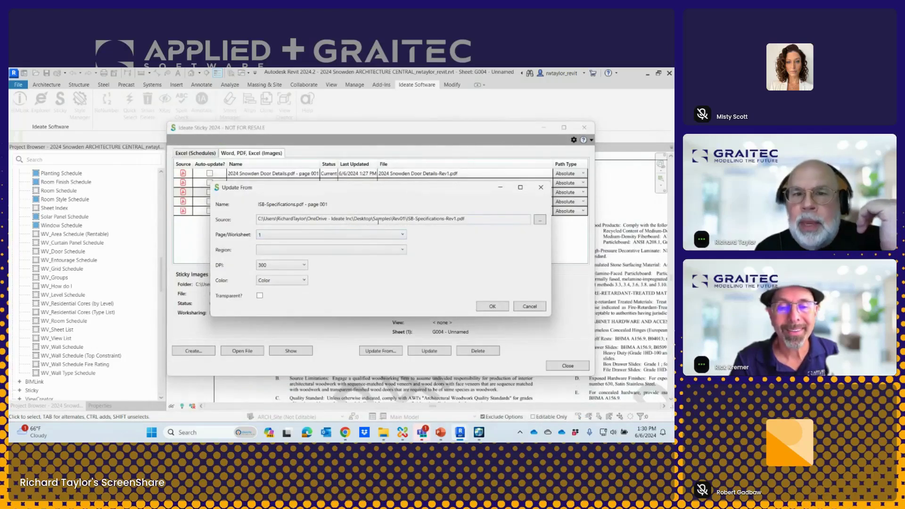
{"action": "left_click", "coordinate": [492, 307]}
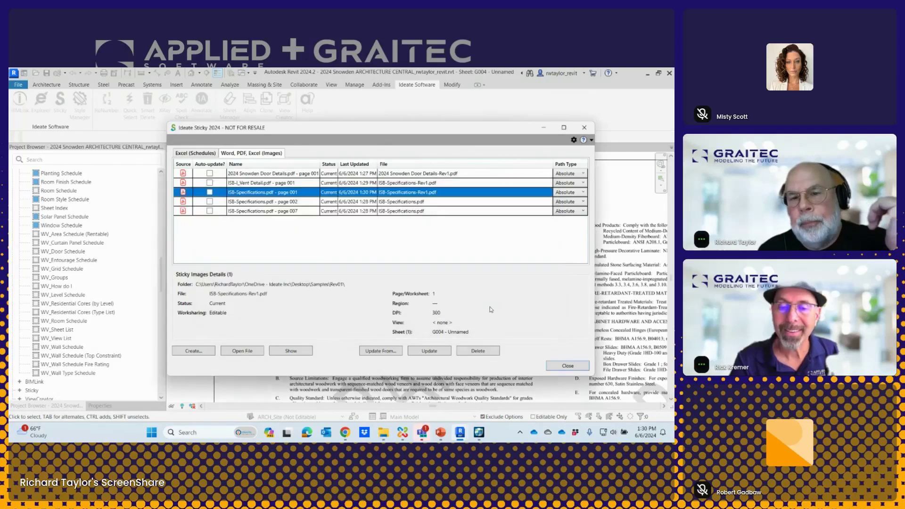
{"action": "left_click", "coordinate": [560, 370]}
{"action": "scroll", "coordinate": [382, 353], "scroll_direction": "up", "scroll_amount": 5}
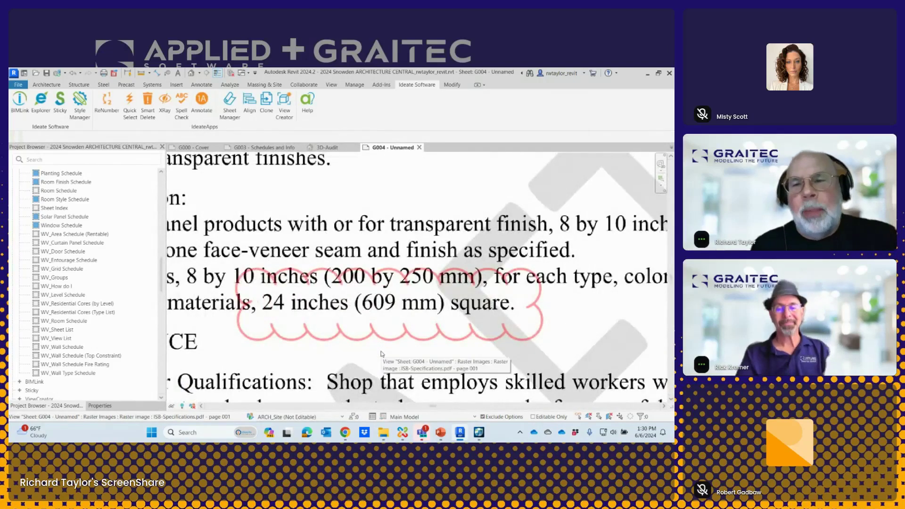
{"action": "scroll", "coordinate": [381, 351], "scroll_direction": "down", "scroll_amount": 5}
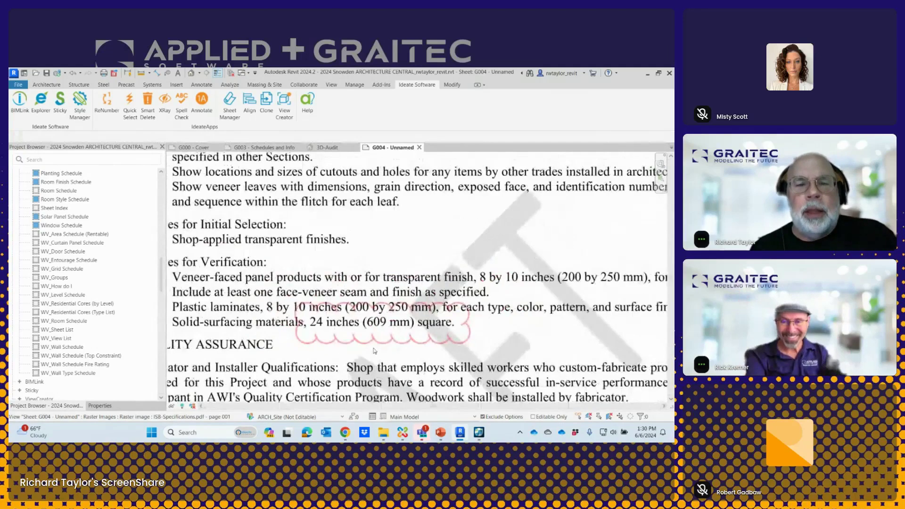
Step: Fit sheet G004 to the view, and review the linked images and Excel schedules listed in Ideate Sticky
{"action": "scroll", "coordinate": [378, 348], "scroll_direction": "down", "scroll_amount": 3}
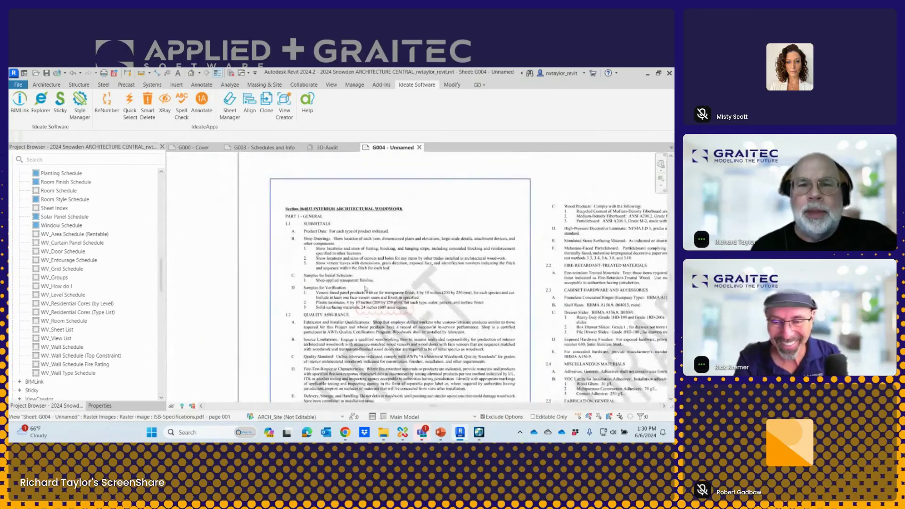
{"action": "right_click", "coordinate": [207, 206]}
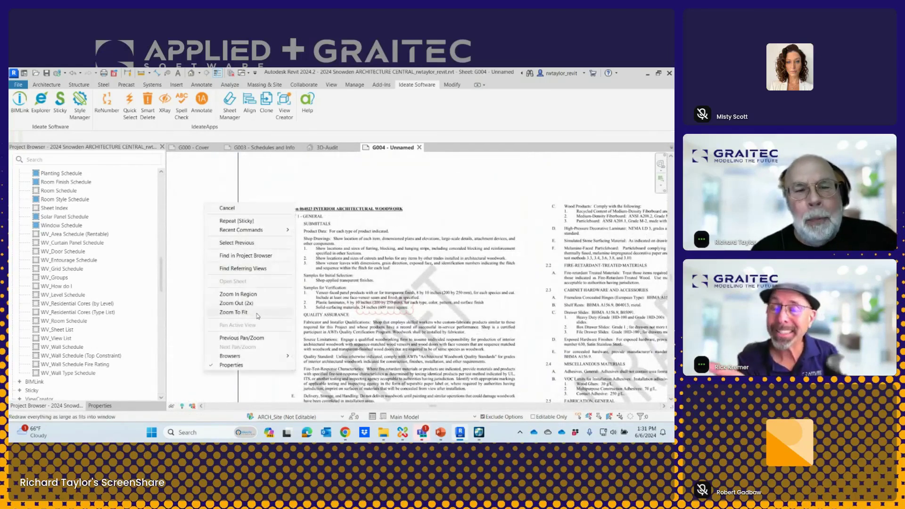
{"action": "left_click", "coordinate": [258, 312]}
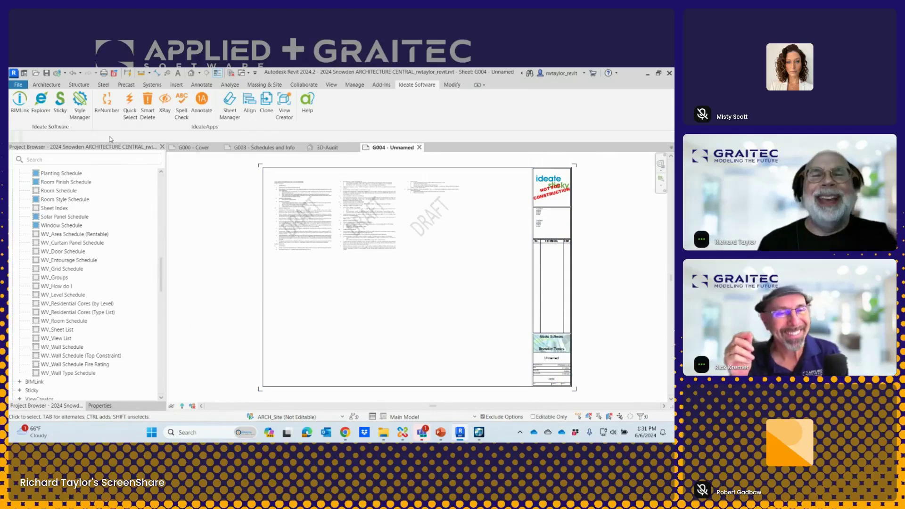
{"action": "left_click", "coordinate": [60, 101]}
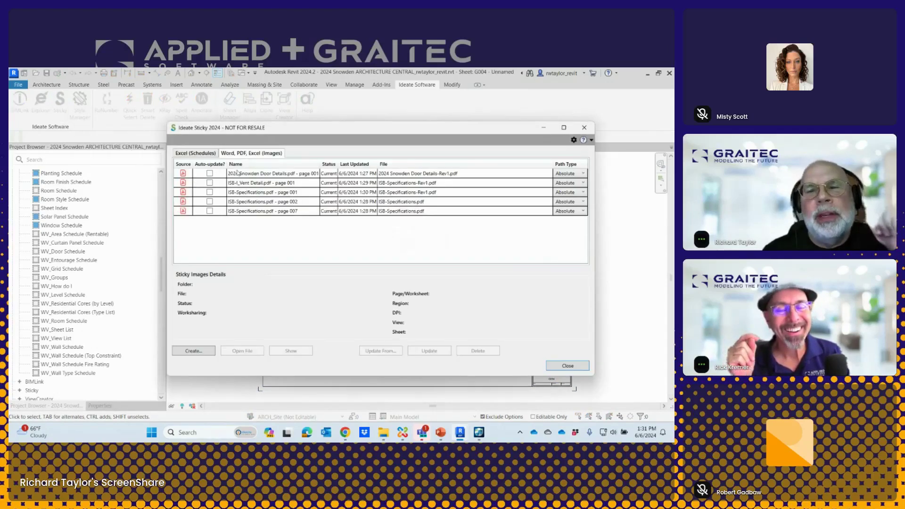
{"action": "left_click_drag", "start_coordinate": [338, 164], "coordinate": [356, 164]}
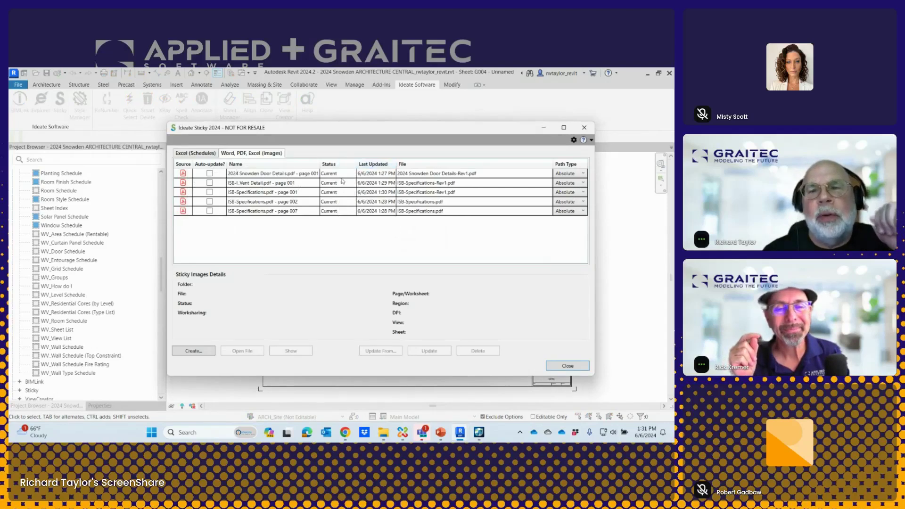
{"action": "left_click", "coordinate": [205, 154]}
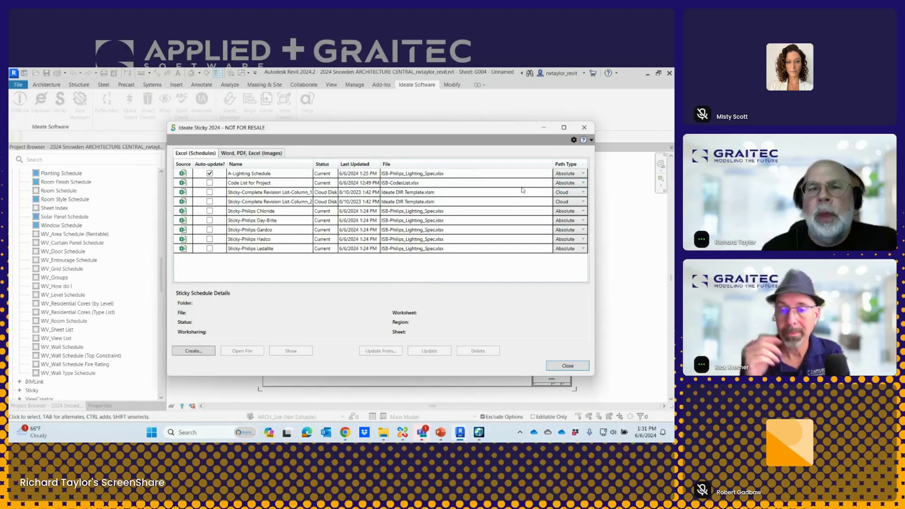
{"action": "left_click", "coordinate": [250, 155]}
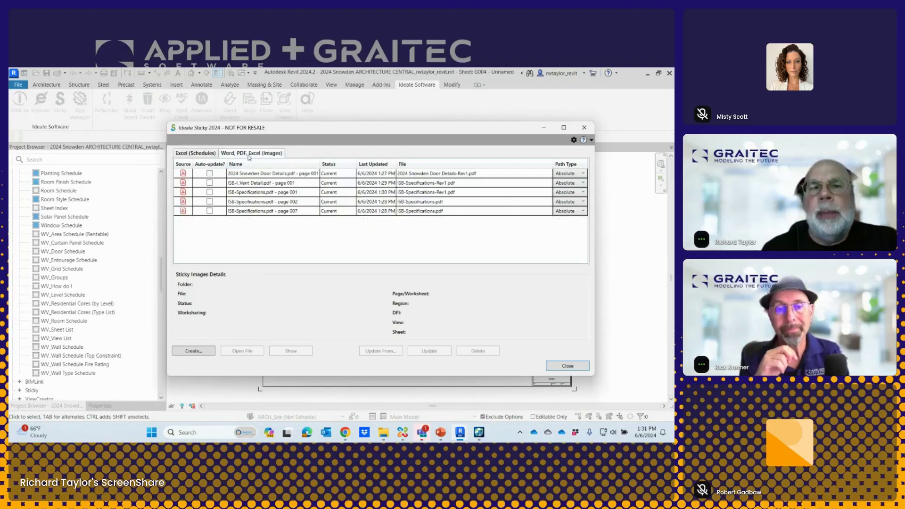
{"action": "left_click", "coordinate": [583, 127]}
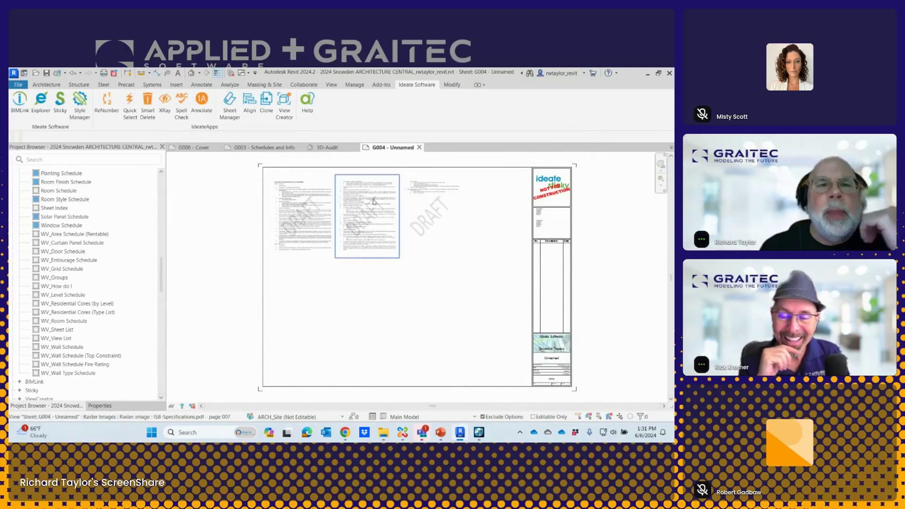
Step: View the available export formats for the Revit model without starting an export
{"action": "left_click", "coordinate": [18, 85]}
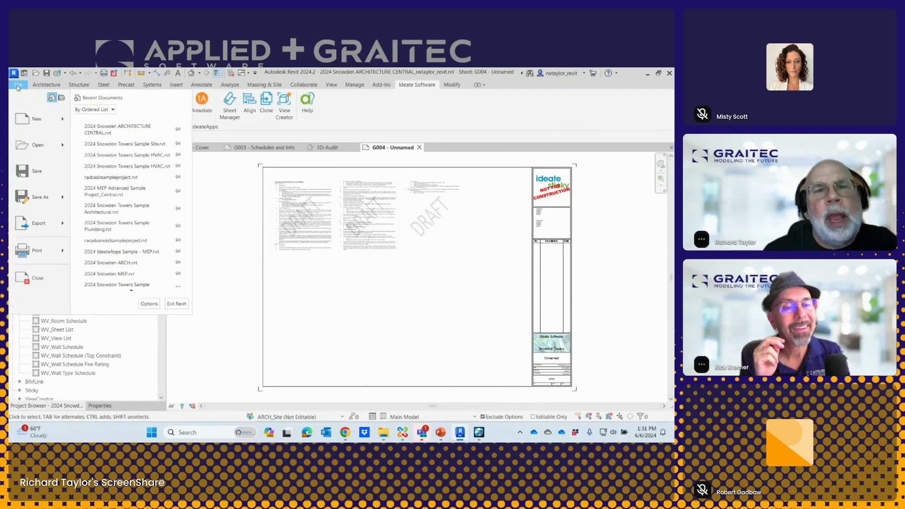
{"action": "left_click", "coordinate": [52, 224]}
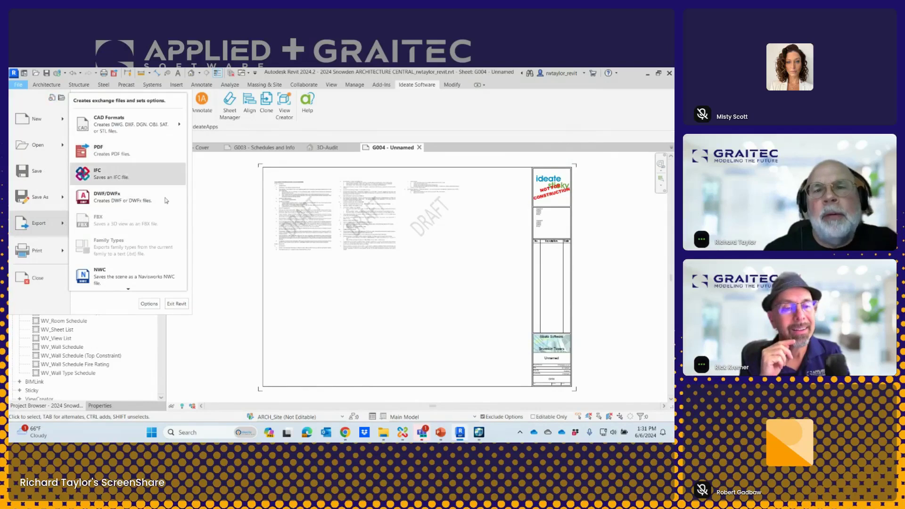
{"action": "left_click", "coordinate": [238, 269]}
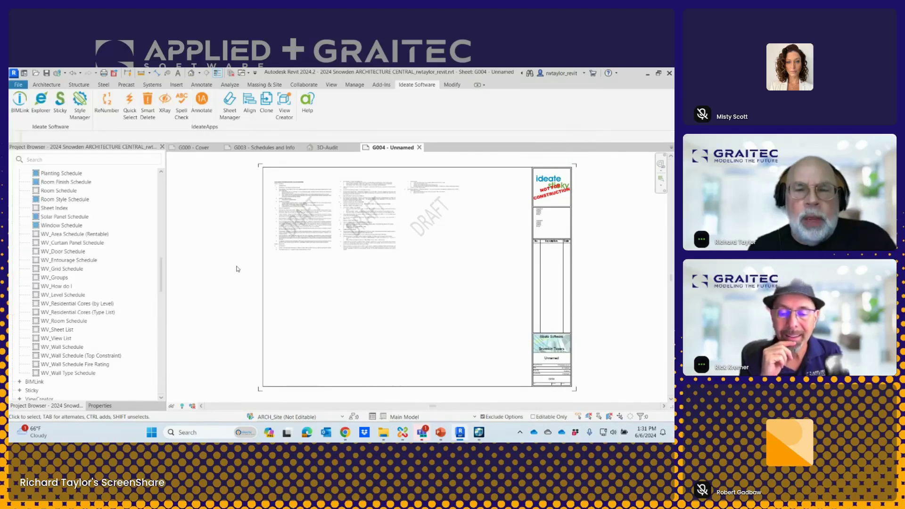
Step: Switch to Ideate Automation and create a task from the AUT-Export_PDF_Individual script in the 03 Publishing folder
{"action": "key", "text": "alt+Tab"}
{"action": "key", "text": "alt+Tab"}
{"action": "key", "text": "alt+Tab"}
{"action": "key", "text": "alt+Tab"}
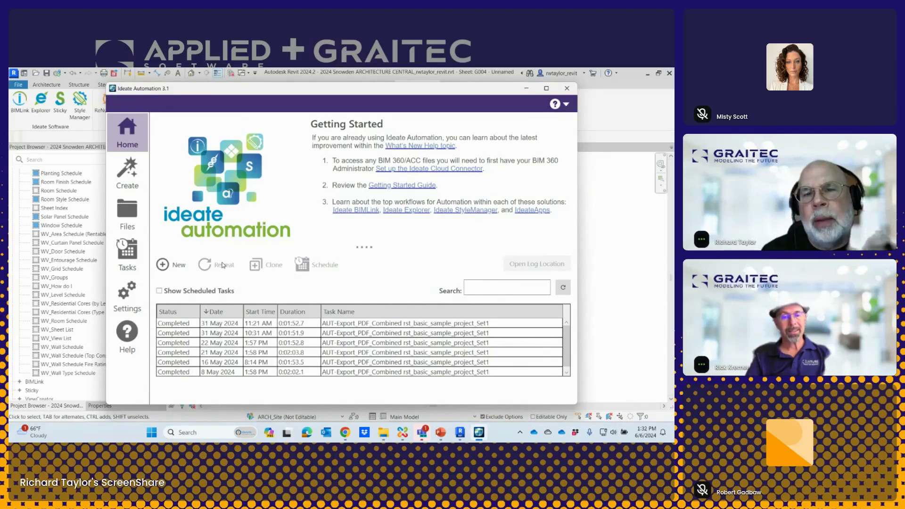
{"action": "left_click", "coordinate": [132, 181]}
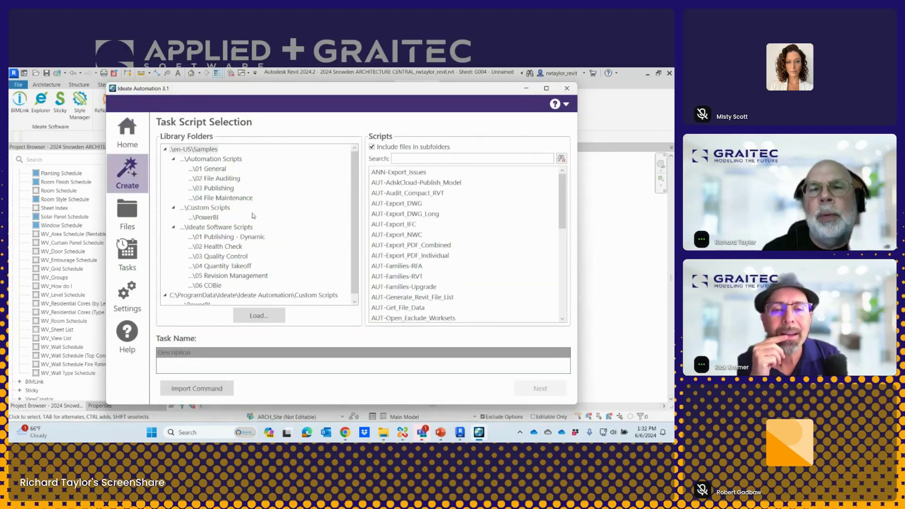
{"action": "left_click", "coordinate": [211, 188]}
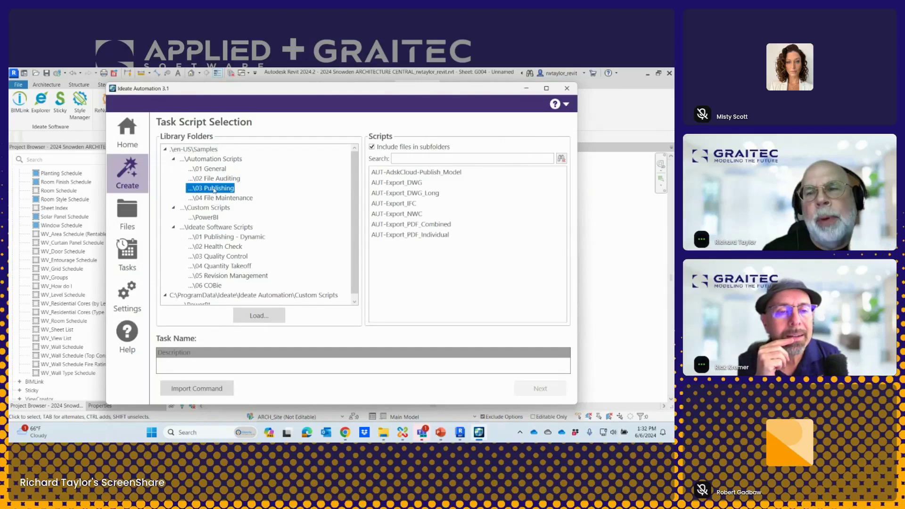
{"action": "left_click", "coordinate": [440, 224]}
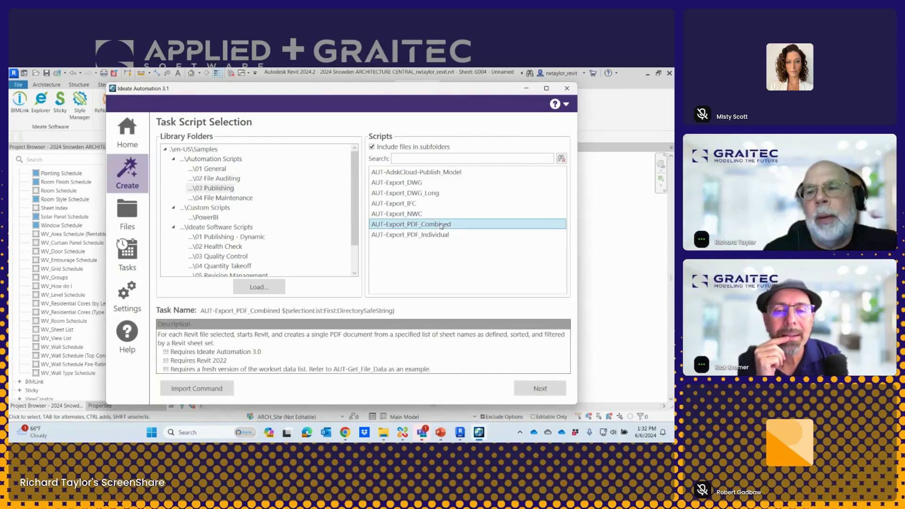
{"action": "left_click", "coordinate": [440, 236]}
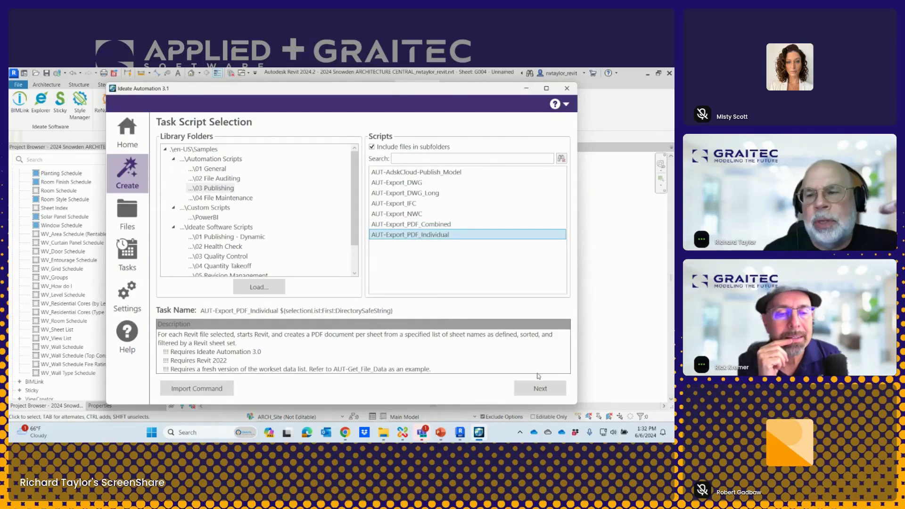
{"action": "left_click", "coordinate": [537, 389]}
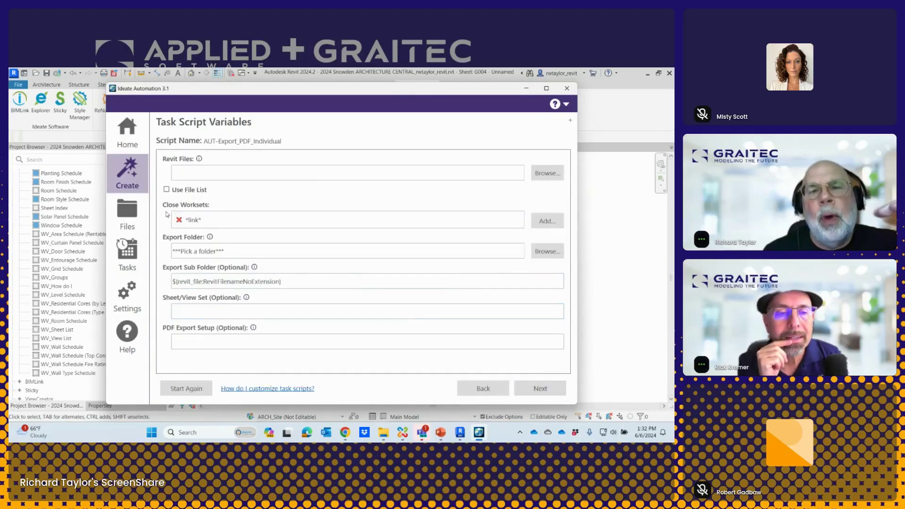
Step: Choose the local model rst_basic_sample_project_Set1.rvt as the Revit file for the PDF export task
{"action": "left_click", "coordinate": [546, 173]}
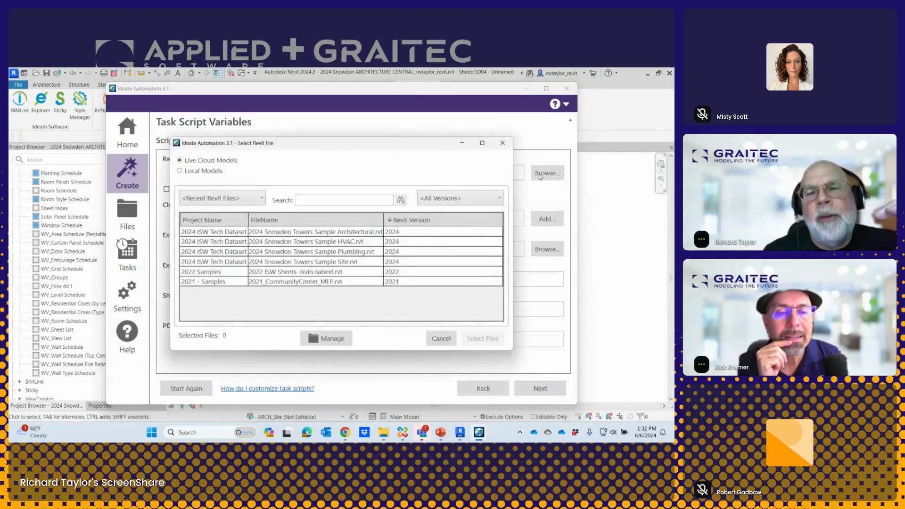
{"action": "left_click", "coordinate": [180, 171]}
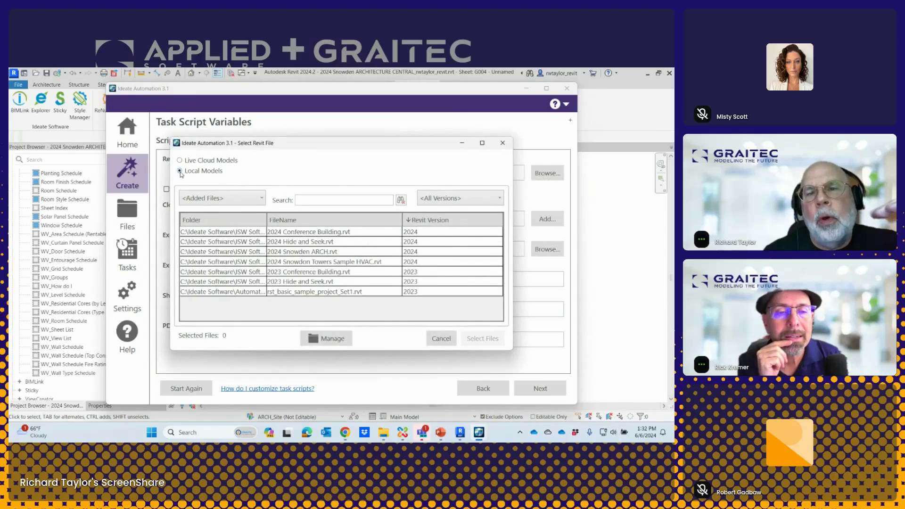
{"action": "left_click", "coordinate": [180, 161]}
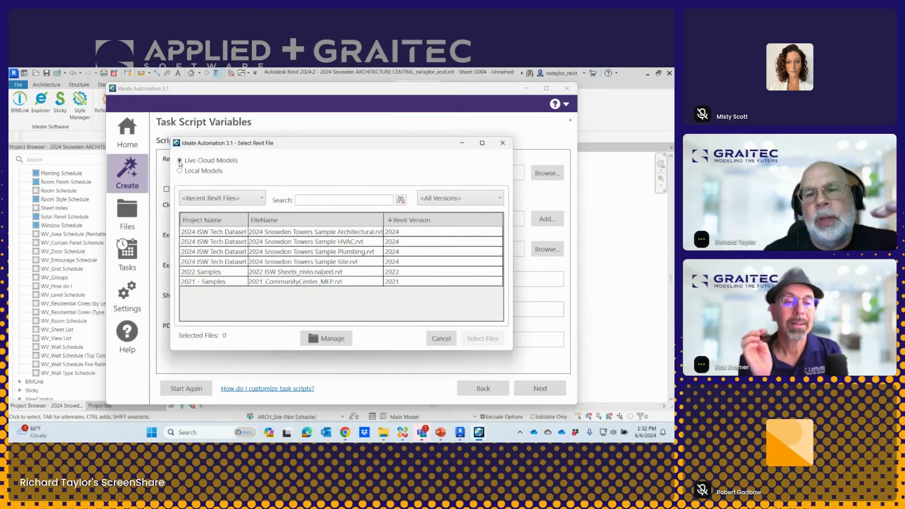
{"action": "left_click", "coordinate": [180, 171]}
{"action": "left_click", "coordinate": [278, 291]}
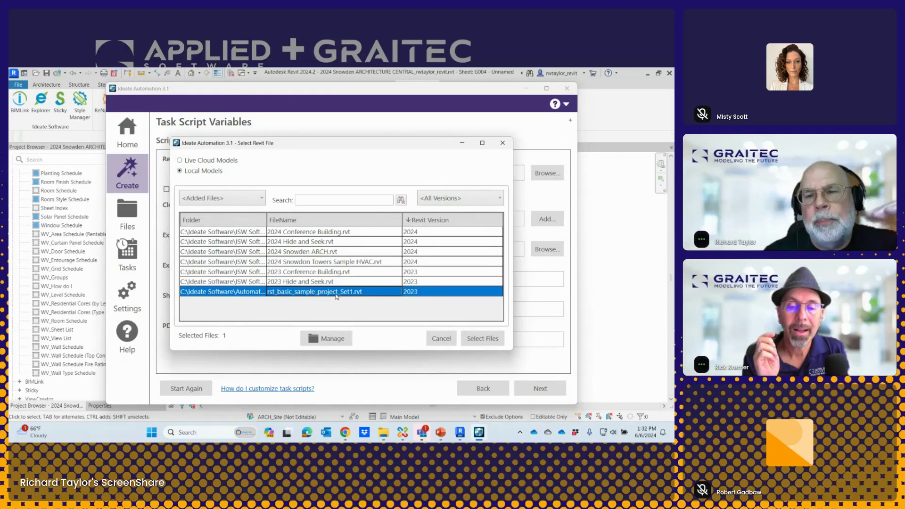
{"action": "left_click", "coordinate": [481, 340]}
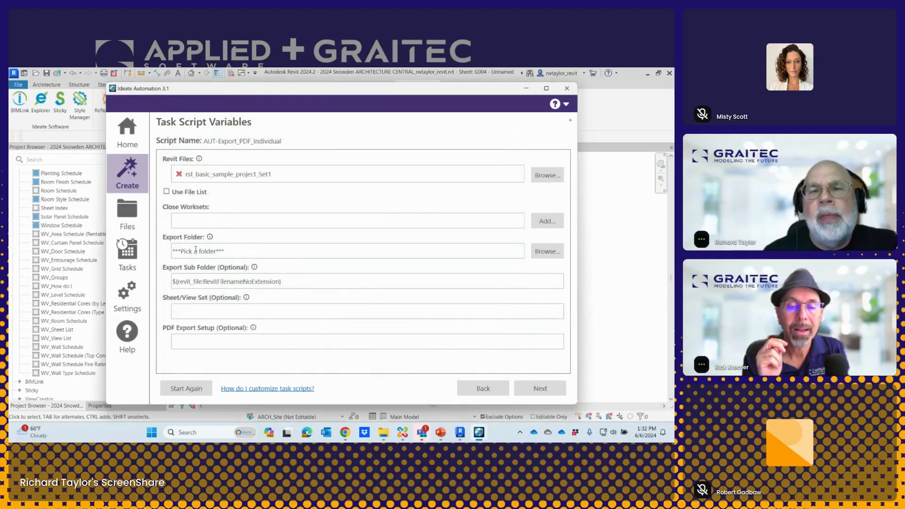
Step: Set the export folder to PDF Output on the Desktop and the sheet/view set to Set 1, and save and run the task
{"action": "left_click", "coordinate": [546, 251]}
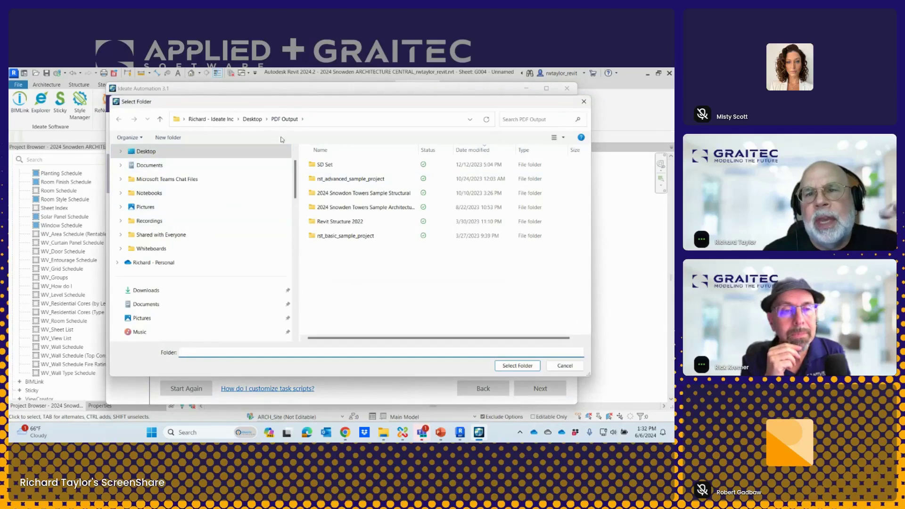
{"action": "left_click", "coordinate": [503, 366]}
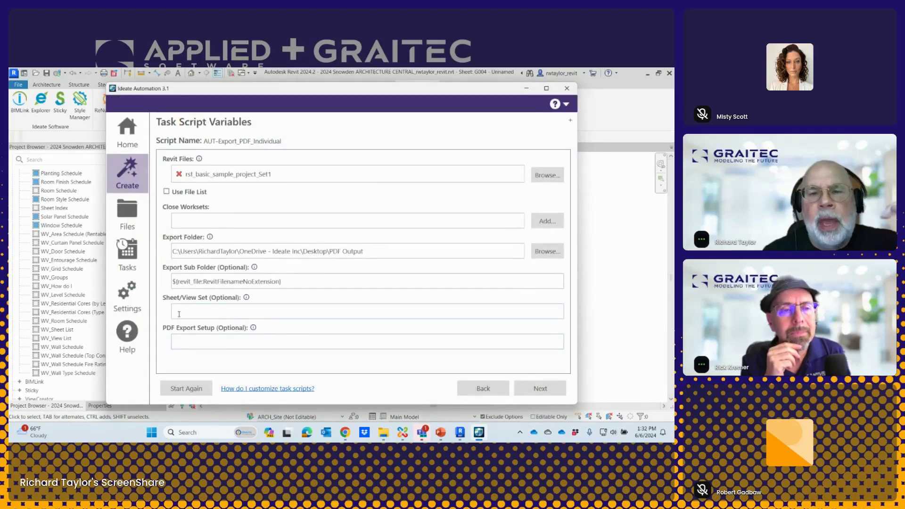
{"action": "left_click", "coordinate": [187, 312]}
{"action": "type", "text": "Set 1"}
{"action": "key", "text": "Tab"}
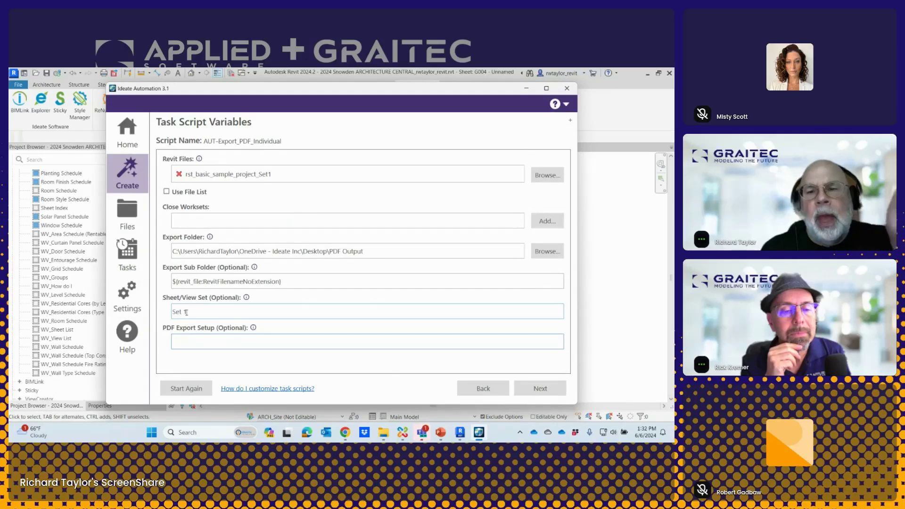
{"action": "left_click", "coordinate": [541, 391]}
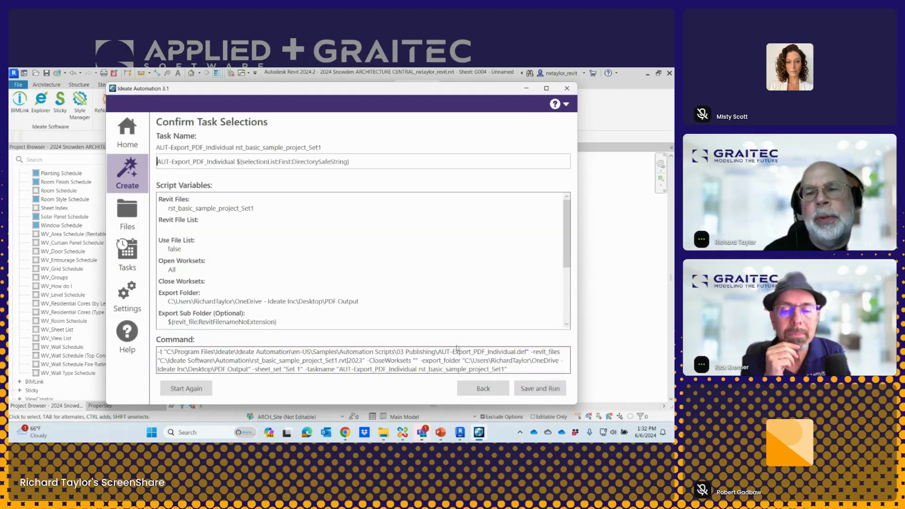
{"action": "left_click", "coordinate": [533, 393]}
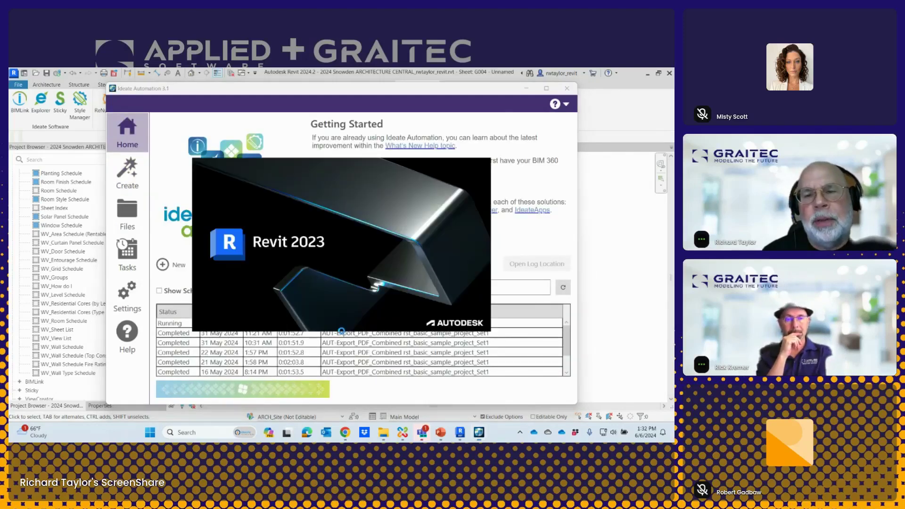
Step: Open the scheduling settings for the completed 31 May 11:21 AM AUT-Export_PDF_Combined task, and set its start time to 2:00 AM
{"action": "left_click", "coordinate": [174, 333]}
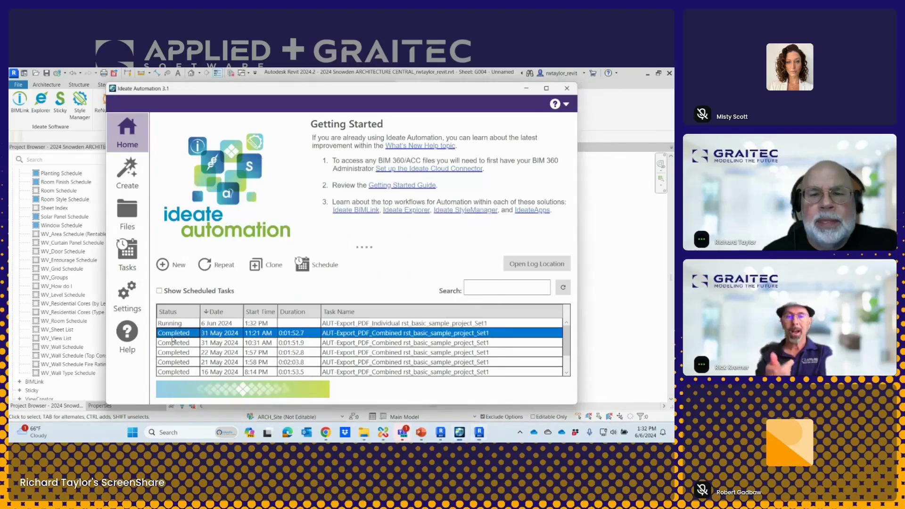
{"action": "right_click", "coordinate": [174, 336]}
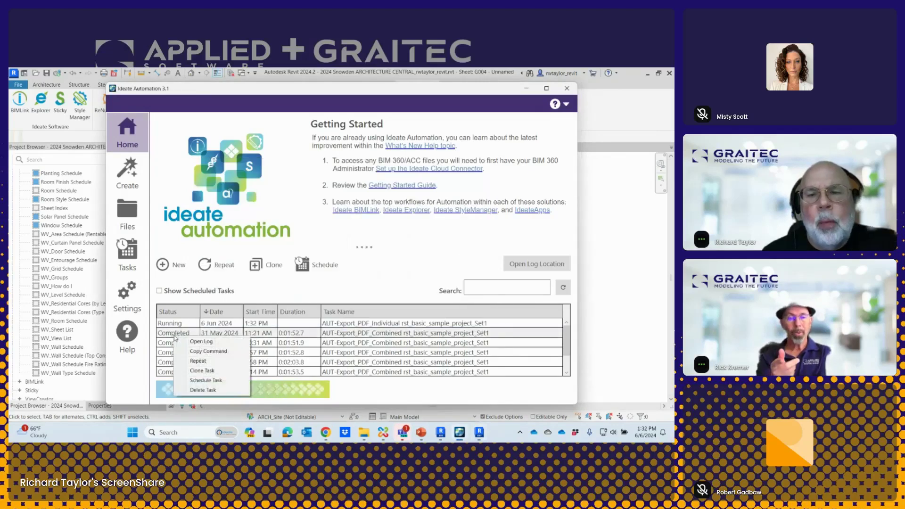
{"action": "left_click", "coordinate": [206, 379]}
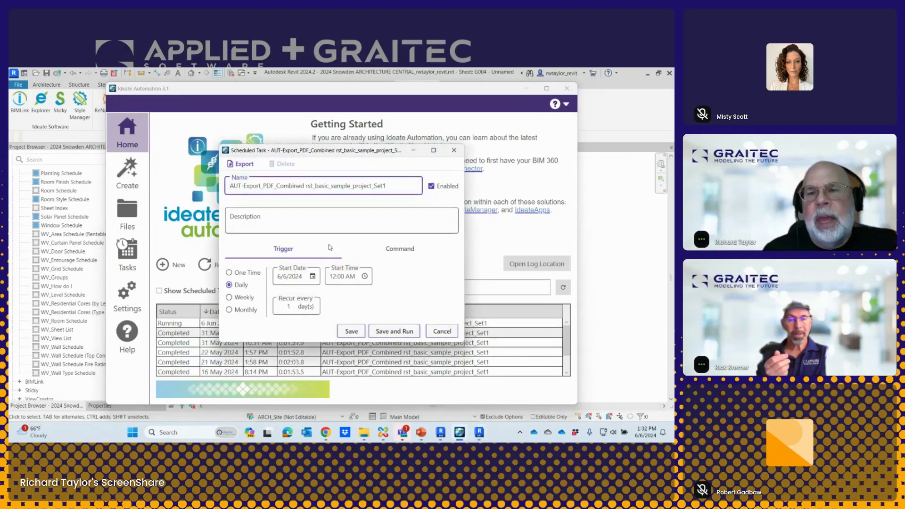
{"action": "left_click", "coordinate": [364, 278]}
{"action": "left_click", "coordinate": [413, 316]}
{"action": "left_click", "coordinate": [428, 329]}
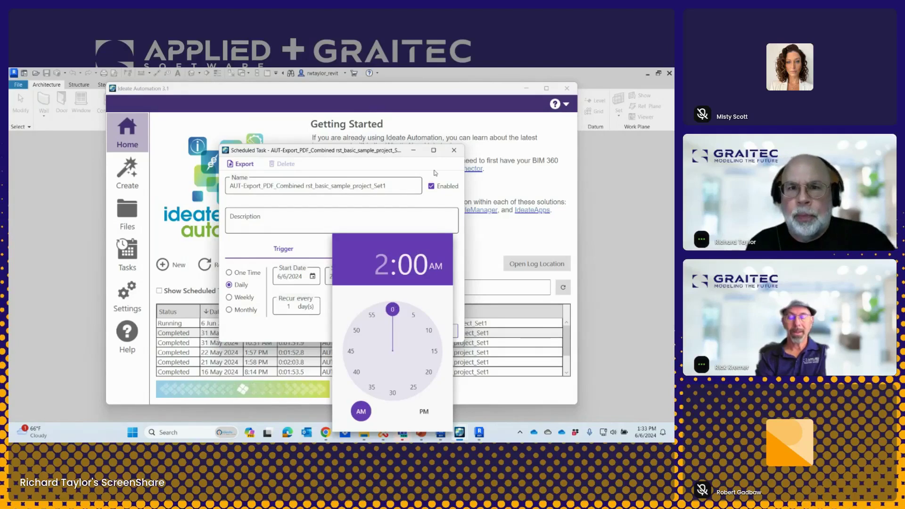
{"action": "left_click", "coordinate": [454, 152]}
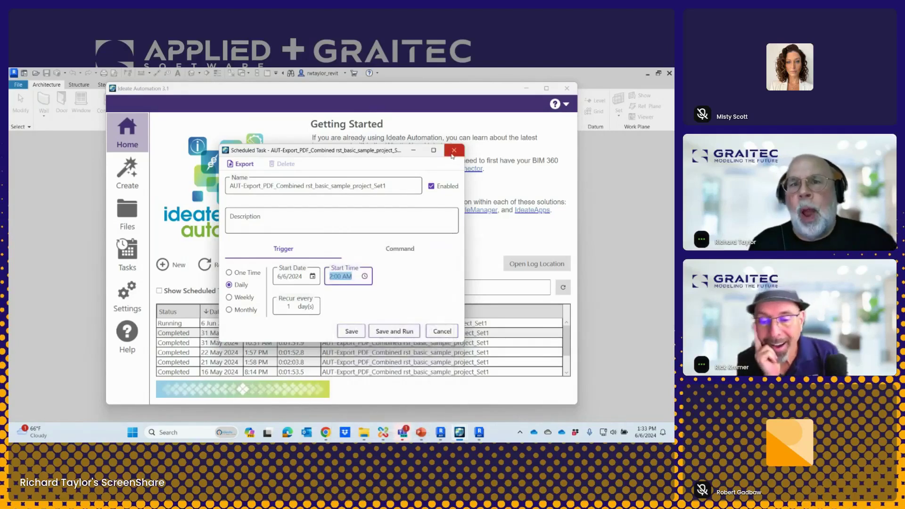
{"action": "left_click", "coordinate": [453, 152]}
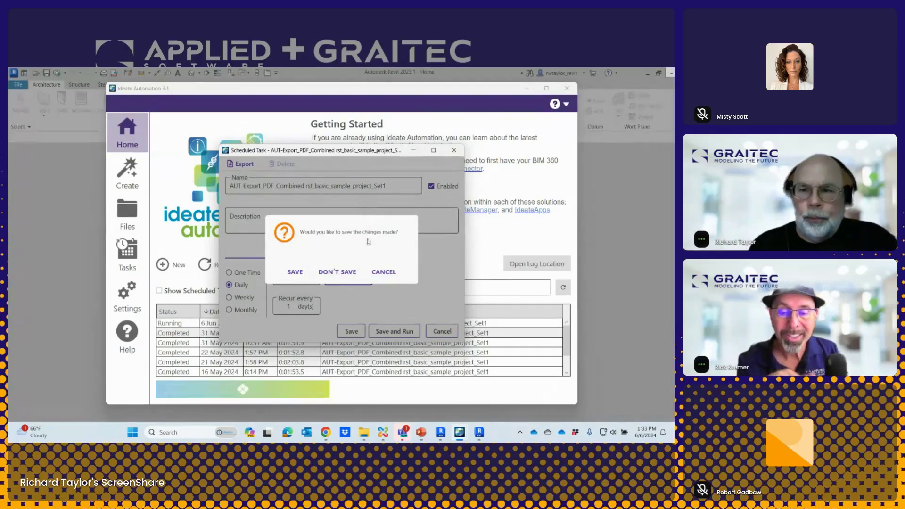
{"action": "left_click", "coordinate": [381, 275]}
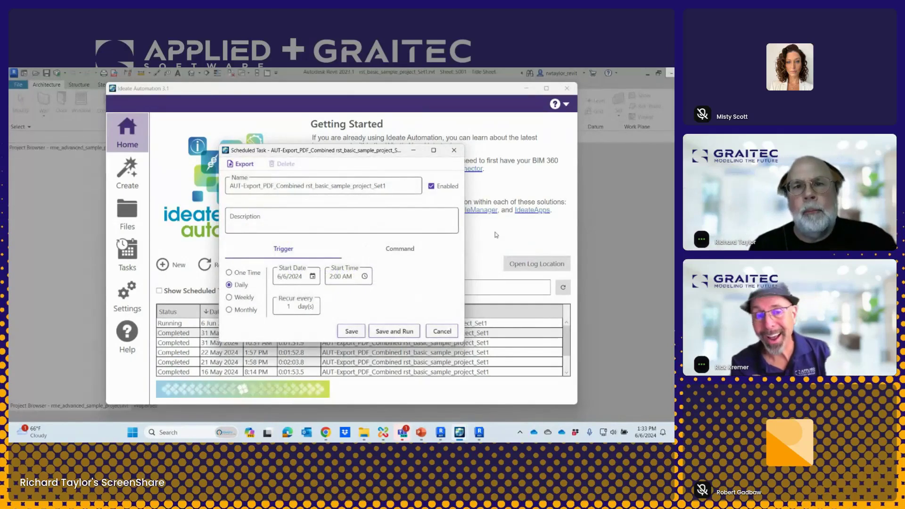